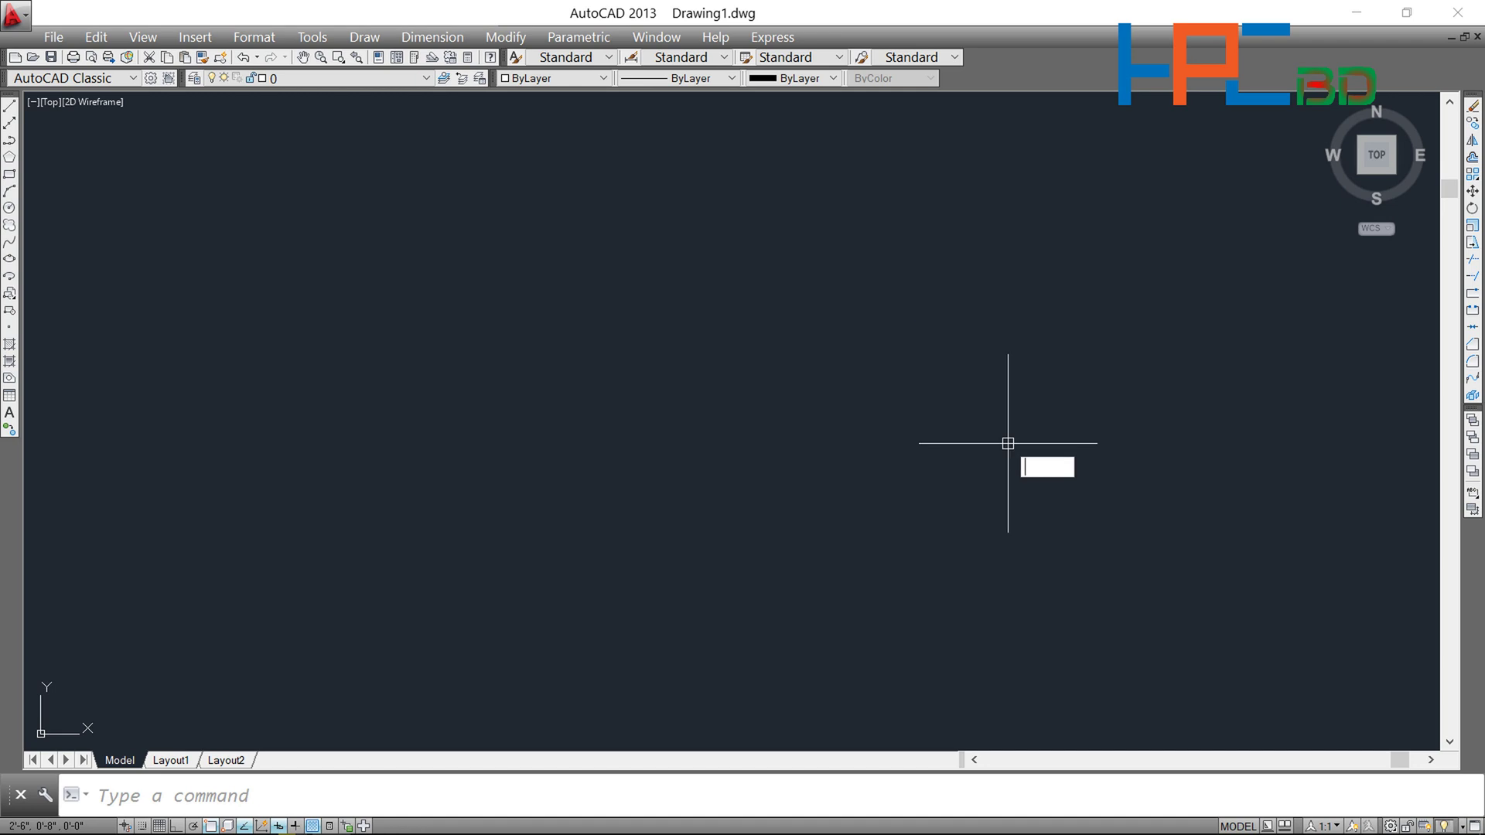
# Step: Open the DesignCenter palette with ADCENTER, showing the AutoCAD 2013 Sample folder
pyautogui.write('a')
pyautogui.write('dce')
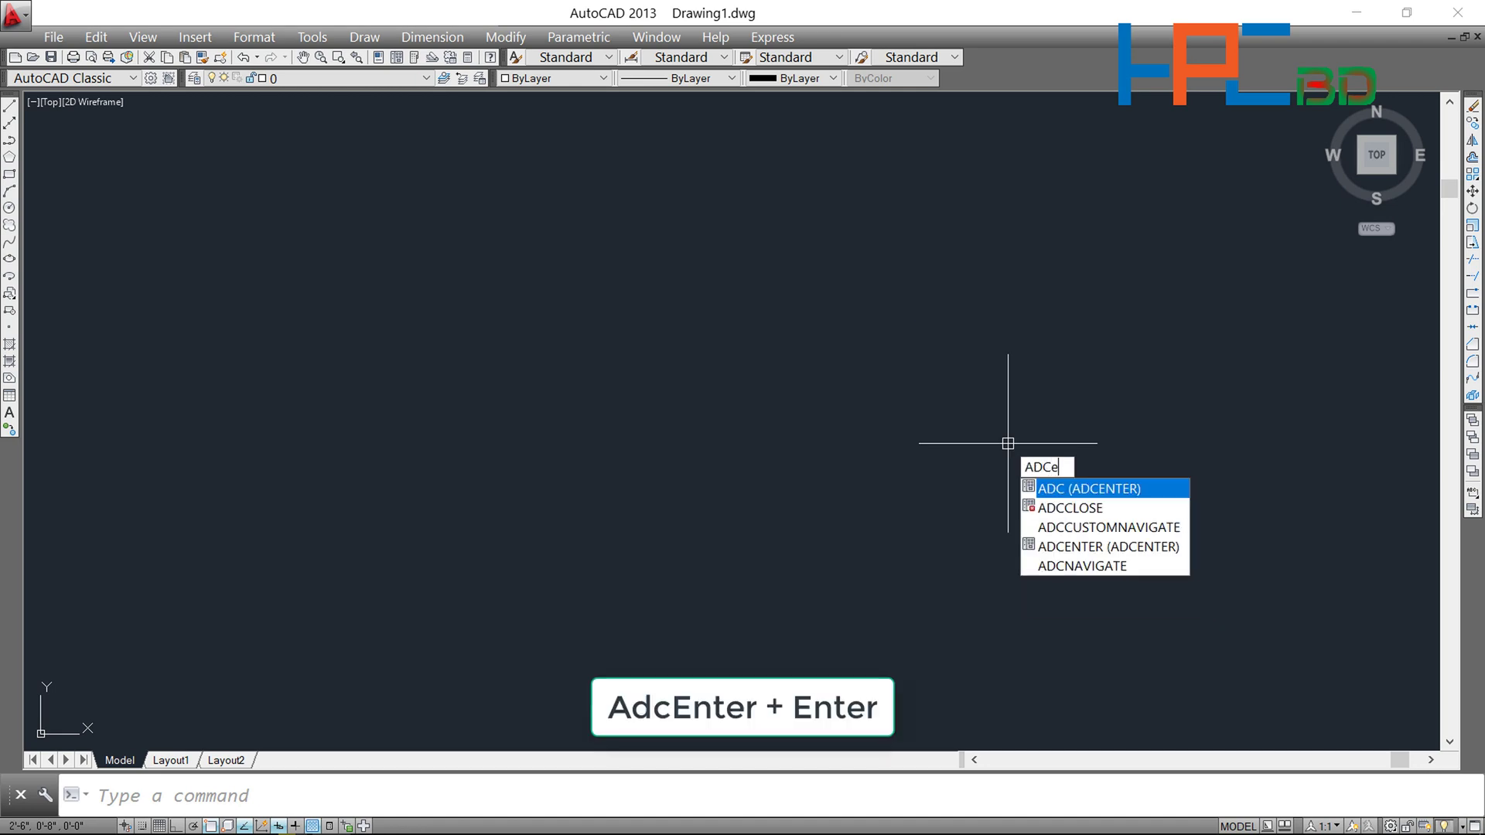
pyautogui.write('nt')
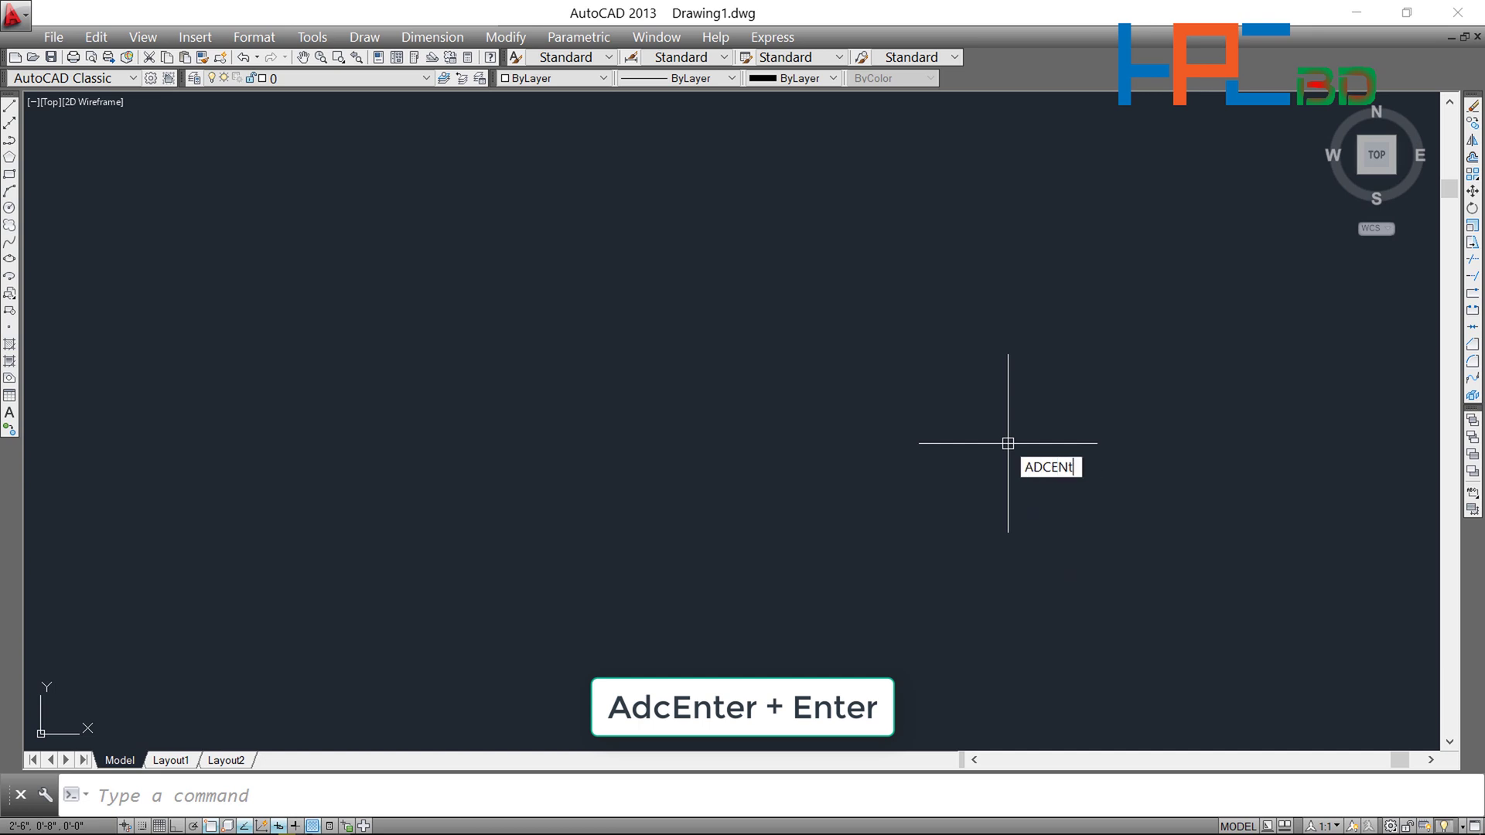
pyautogui.write('er')
pyautogui.press('Return')
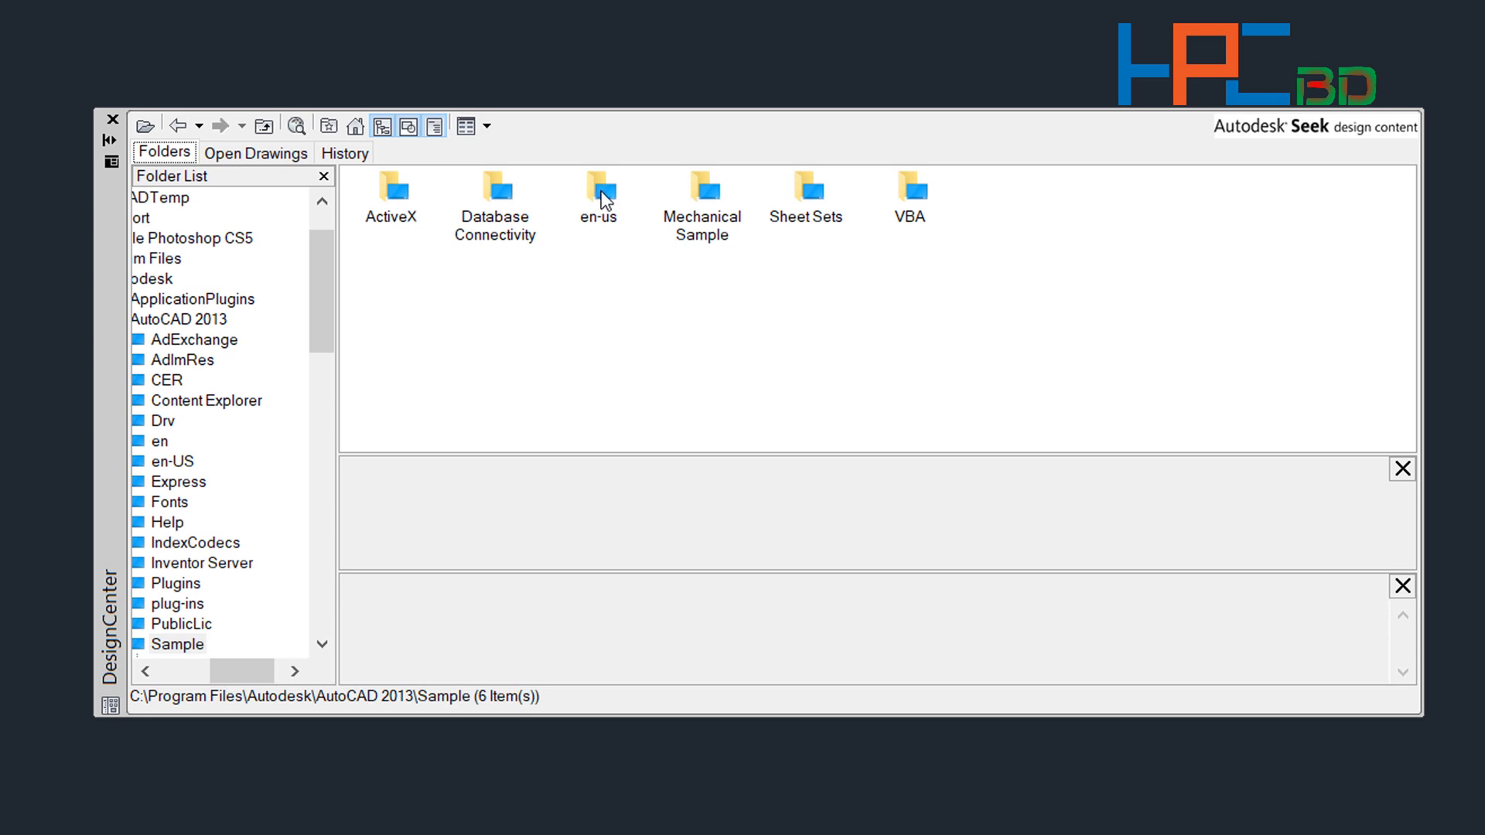
# Step: Browse en-us > DesignCenter and list the 12 content types in Home - Space Planner.dwg
pyautogui.doubleClick(604, 200)
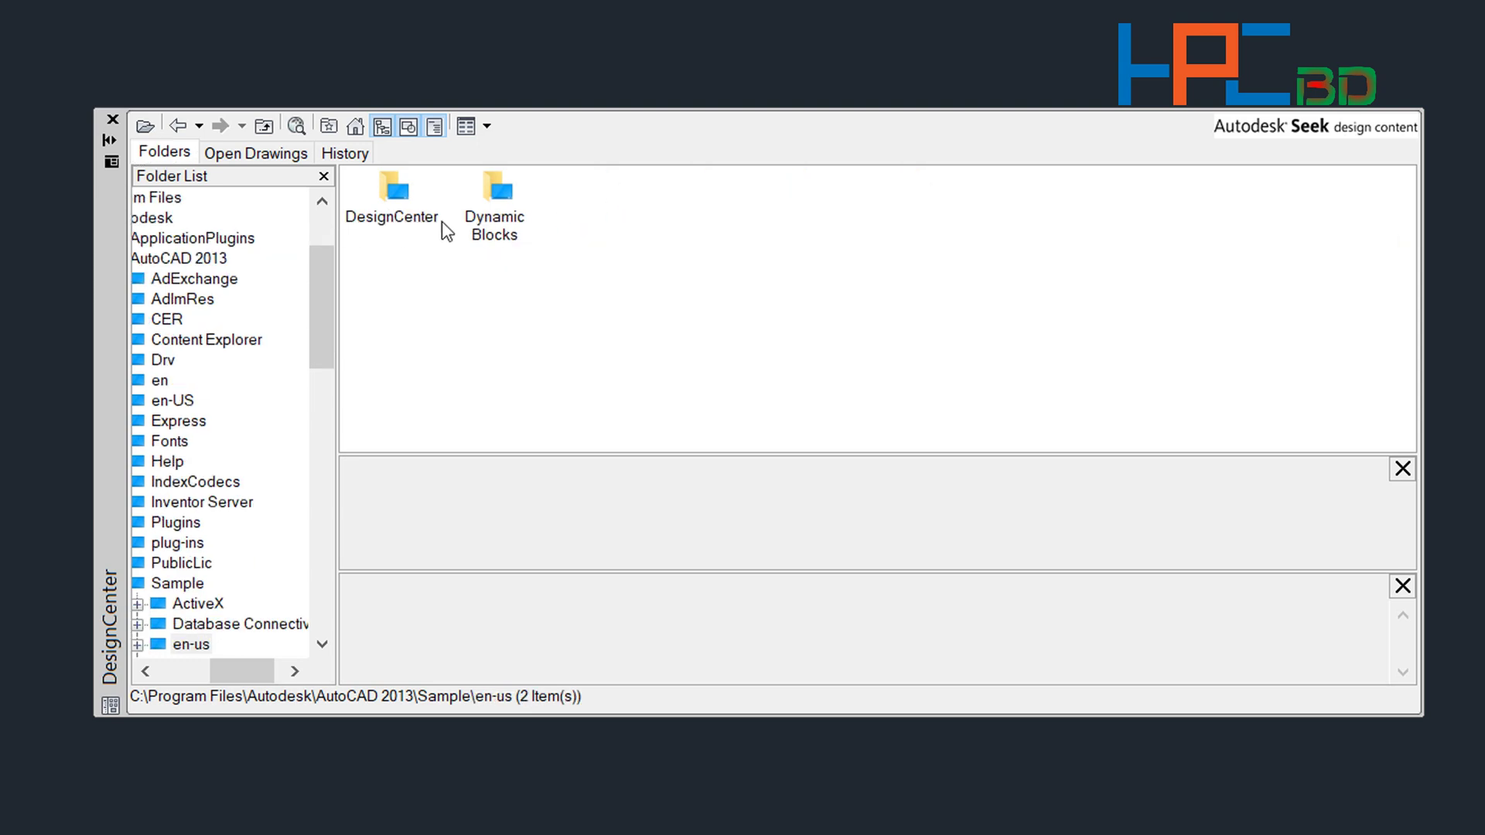
pyautogui.doubleClick(390, 189)
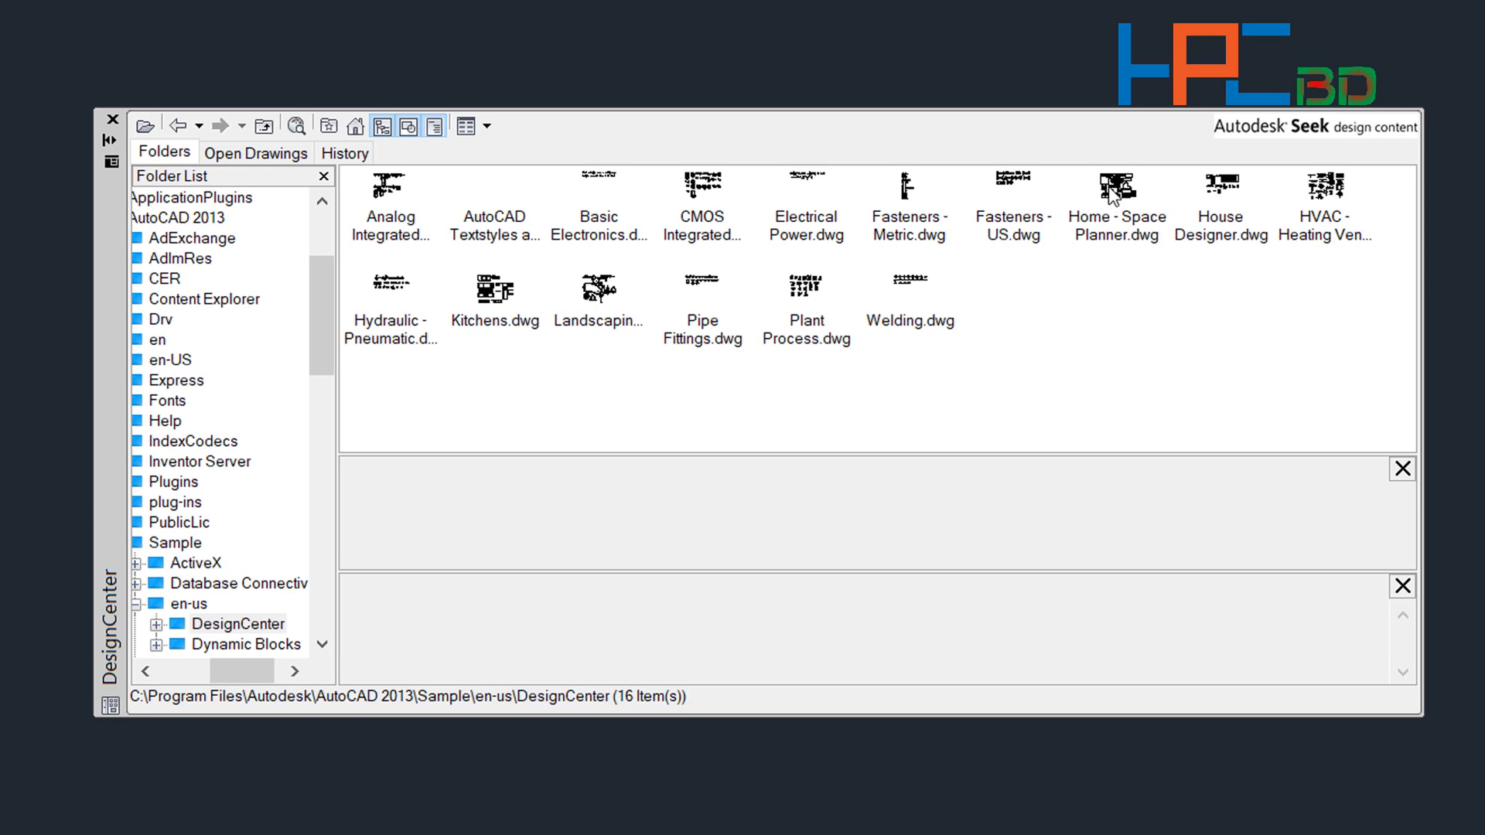
pyautogui.doubleClick(1111, 193)
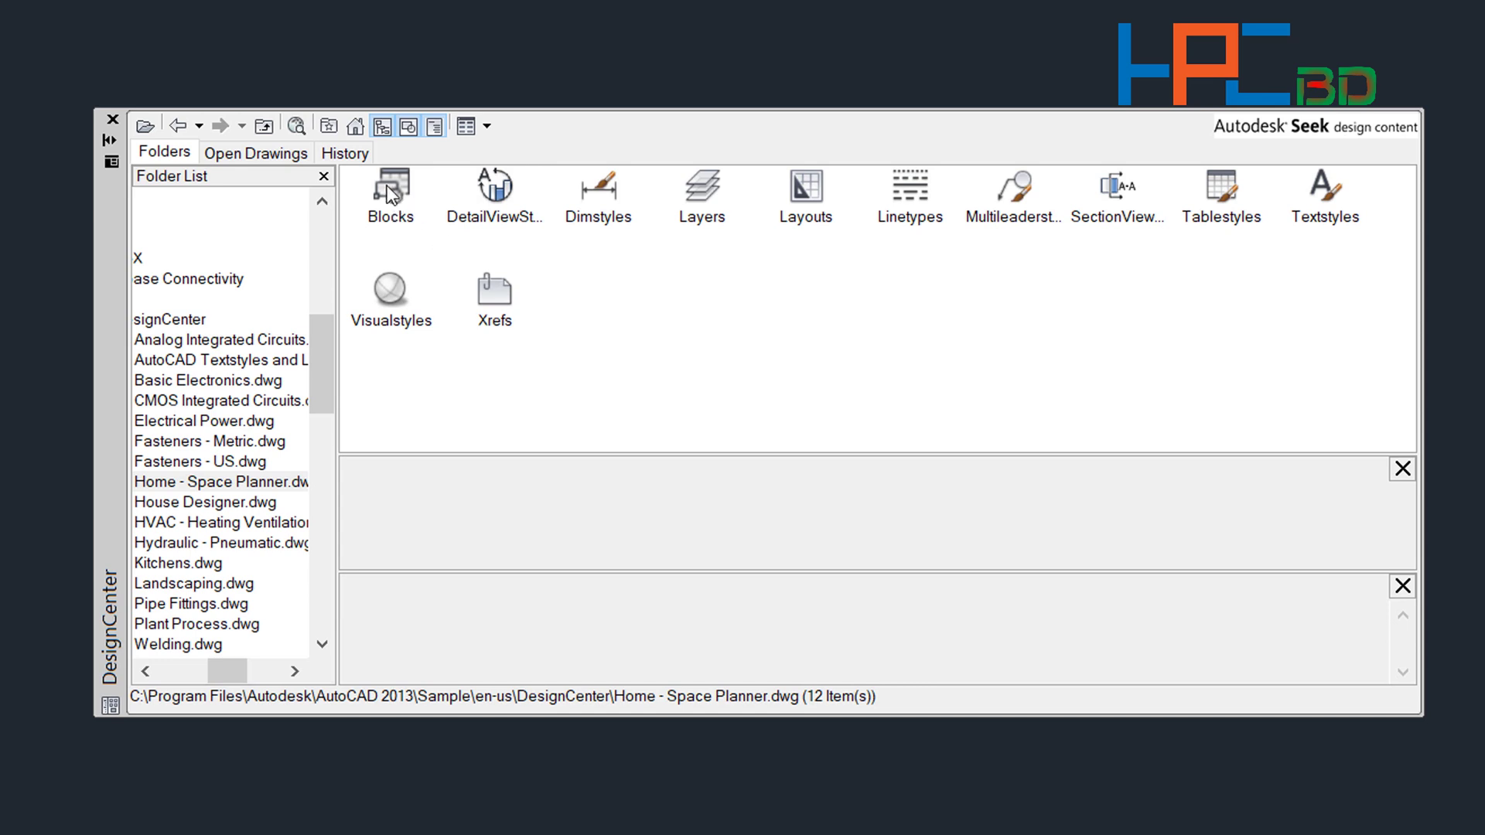
# Step: List Home - Space Planner blocks and start inserting Plant - Rubber or Philodendron
pyautogui.doubleClick(390, 190)
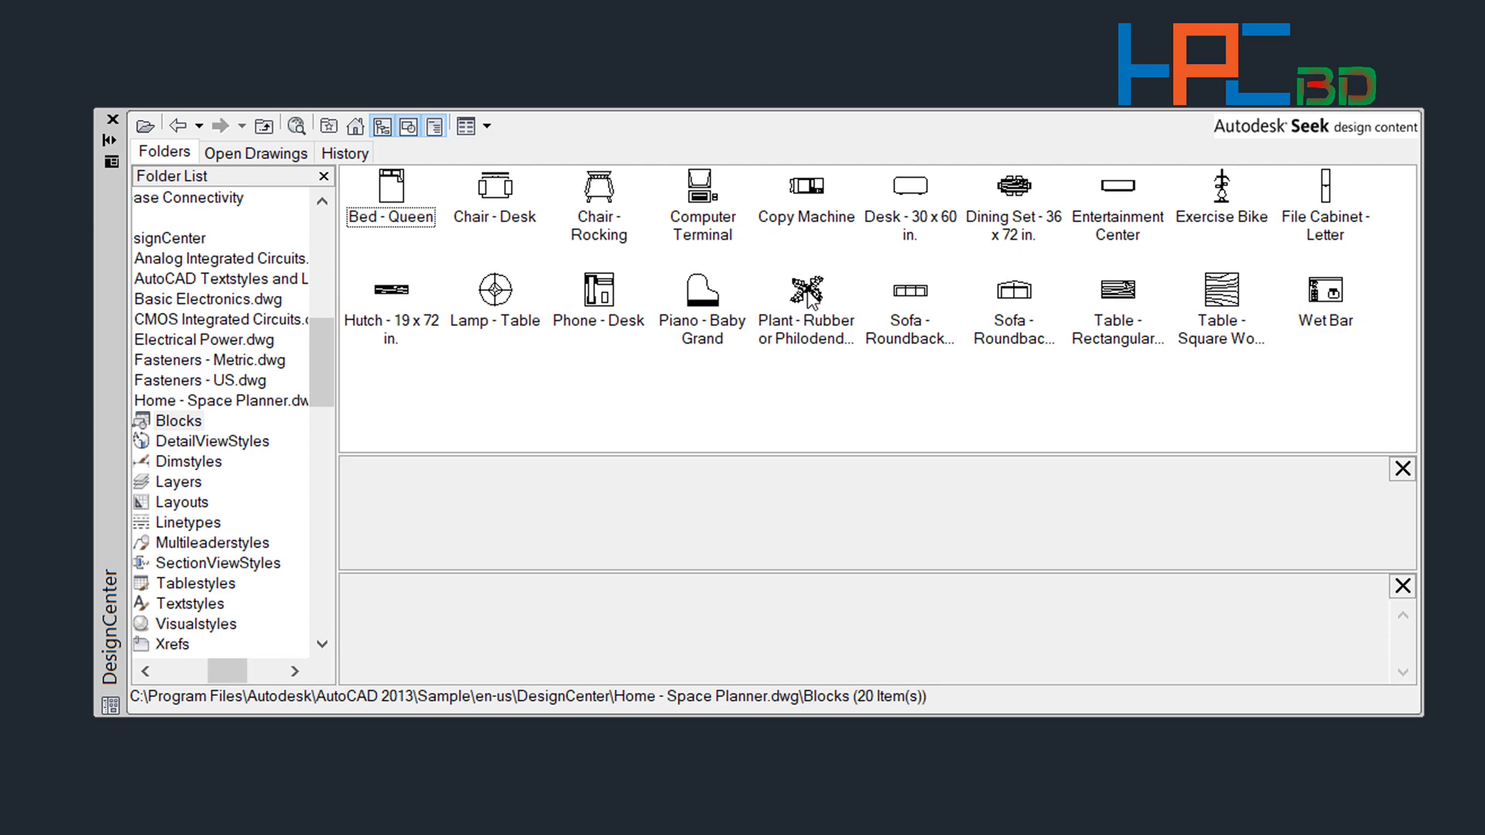
pyautogui.click(810, 294)
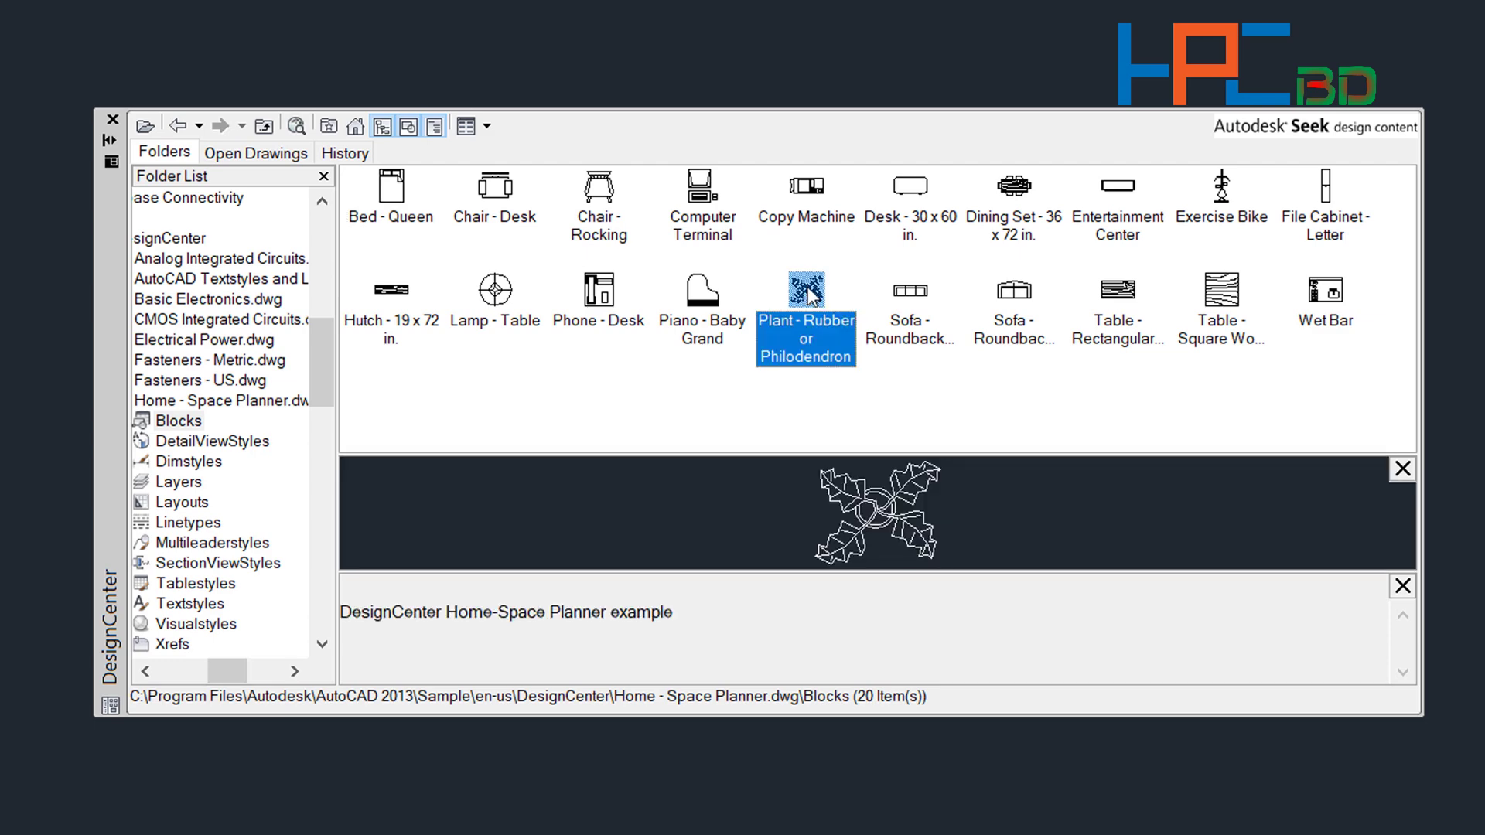
pyautogui.doubleClick(809, 293)
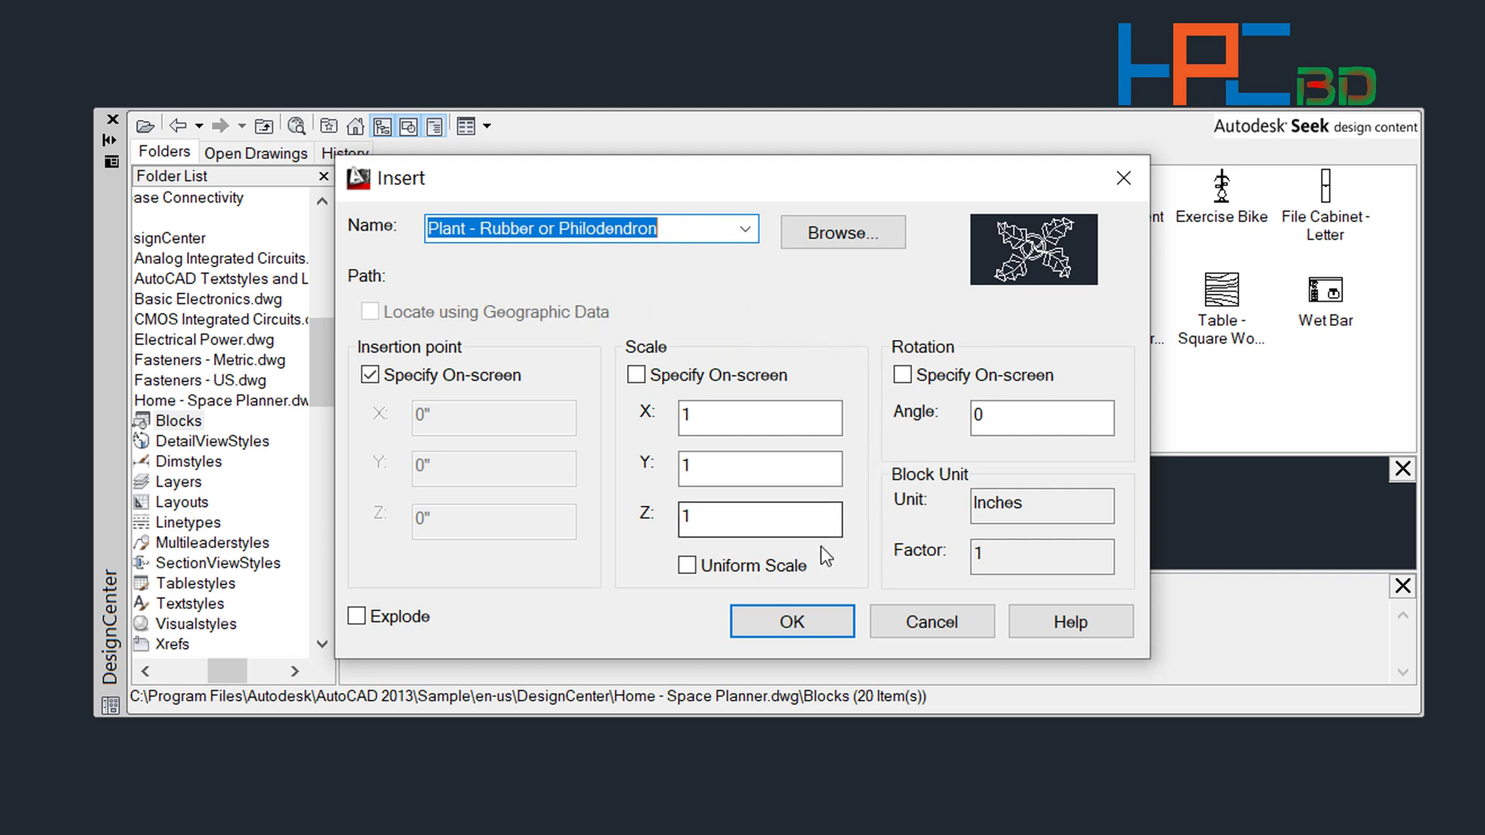
# Step: Place the plant block at scale 1, angle 0 near the drawing centre
pyautogui.click(800, 622)
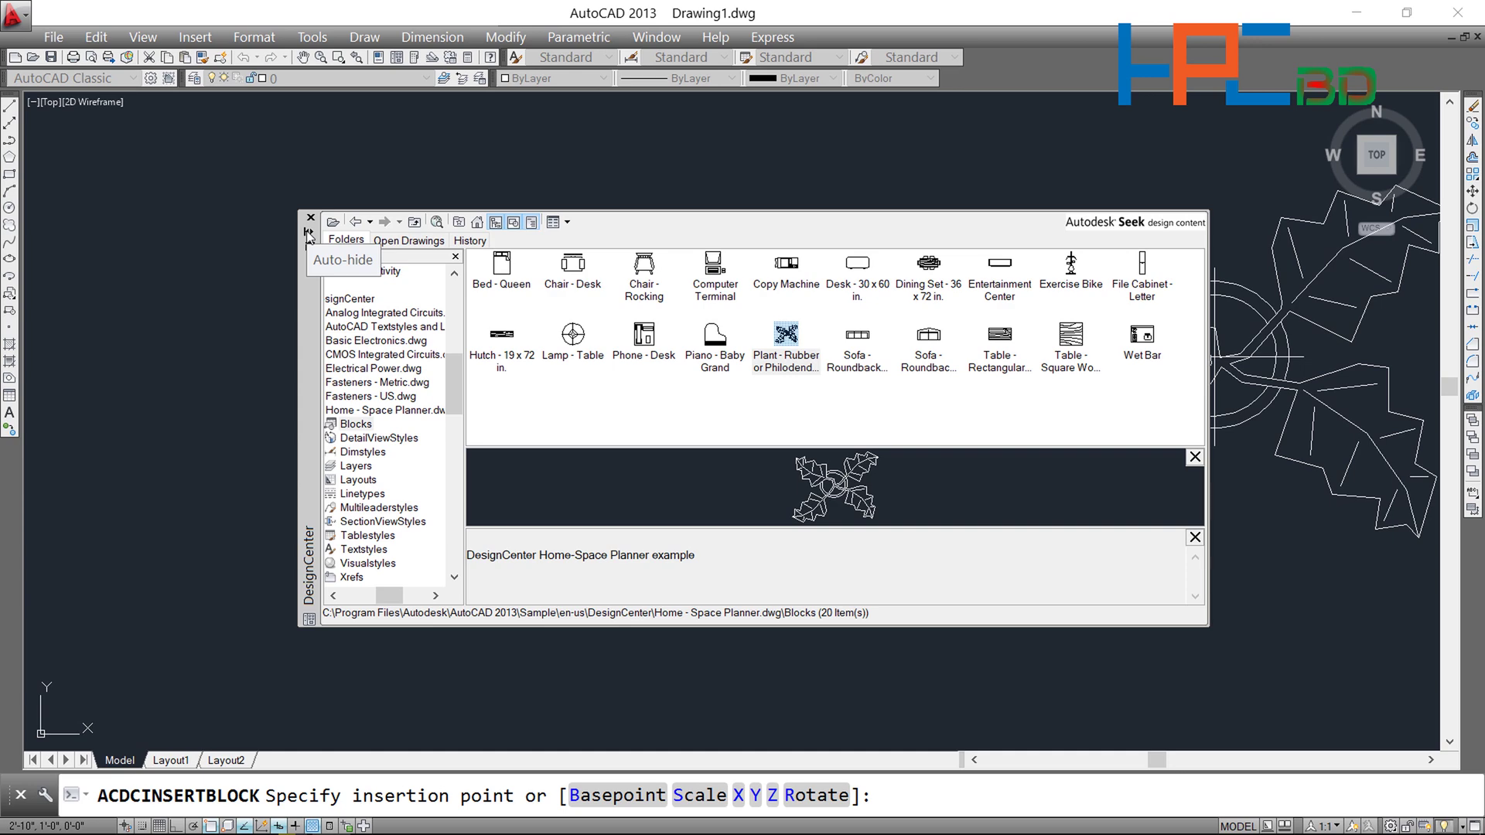
pyautogui.click(308, 233)
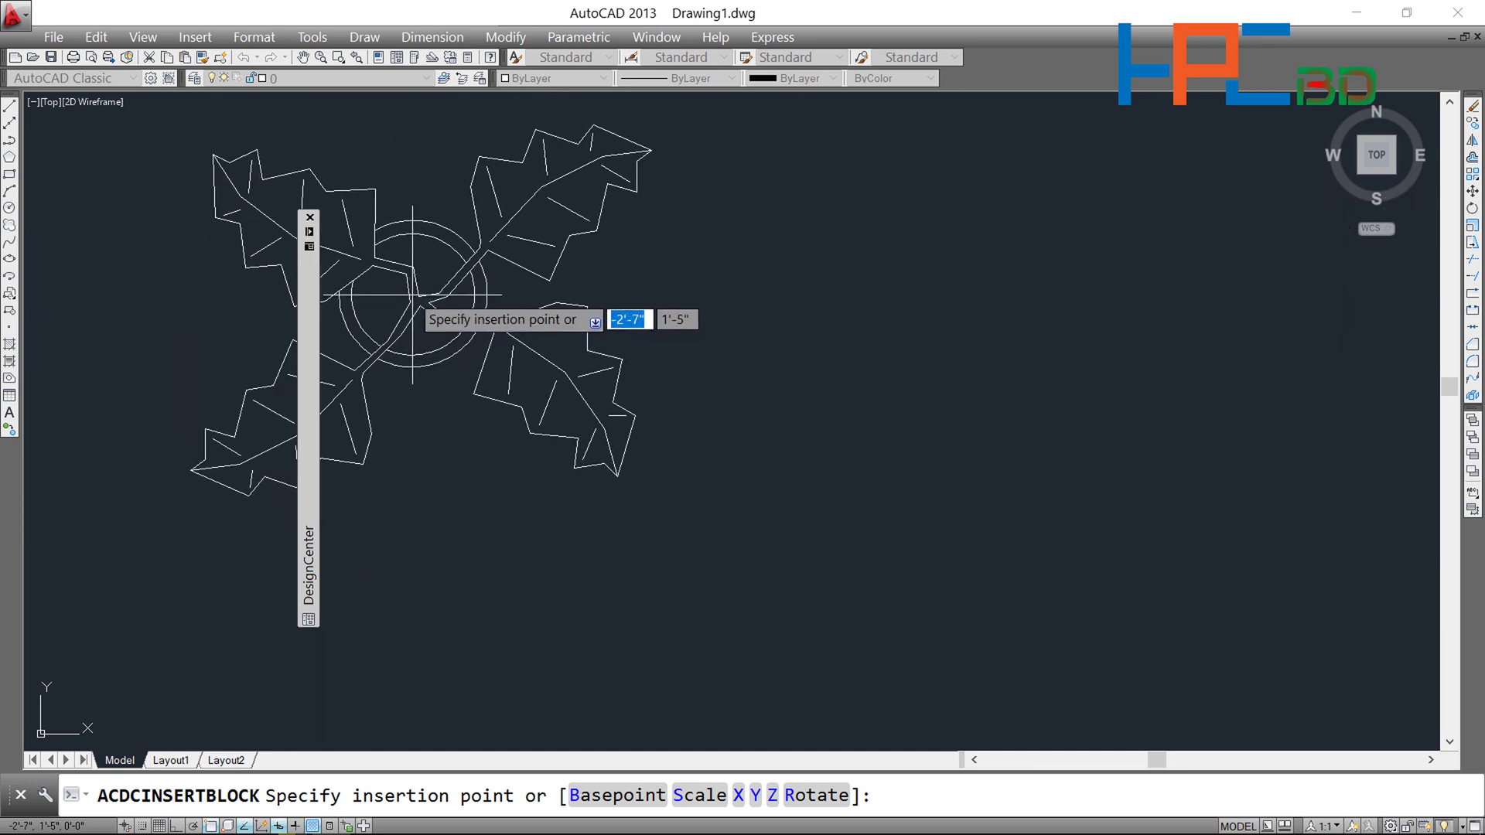
pyautogui.scroll(-2, 766, 387)
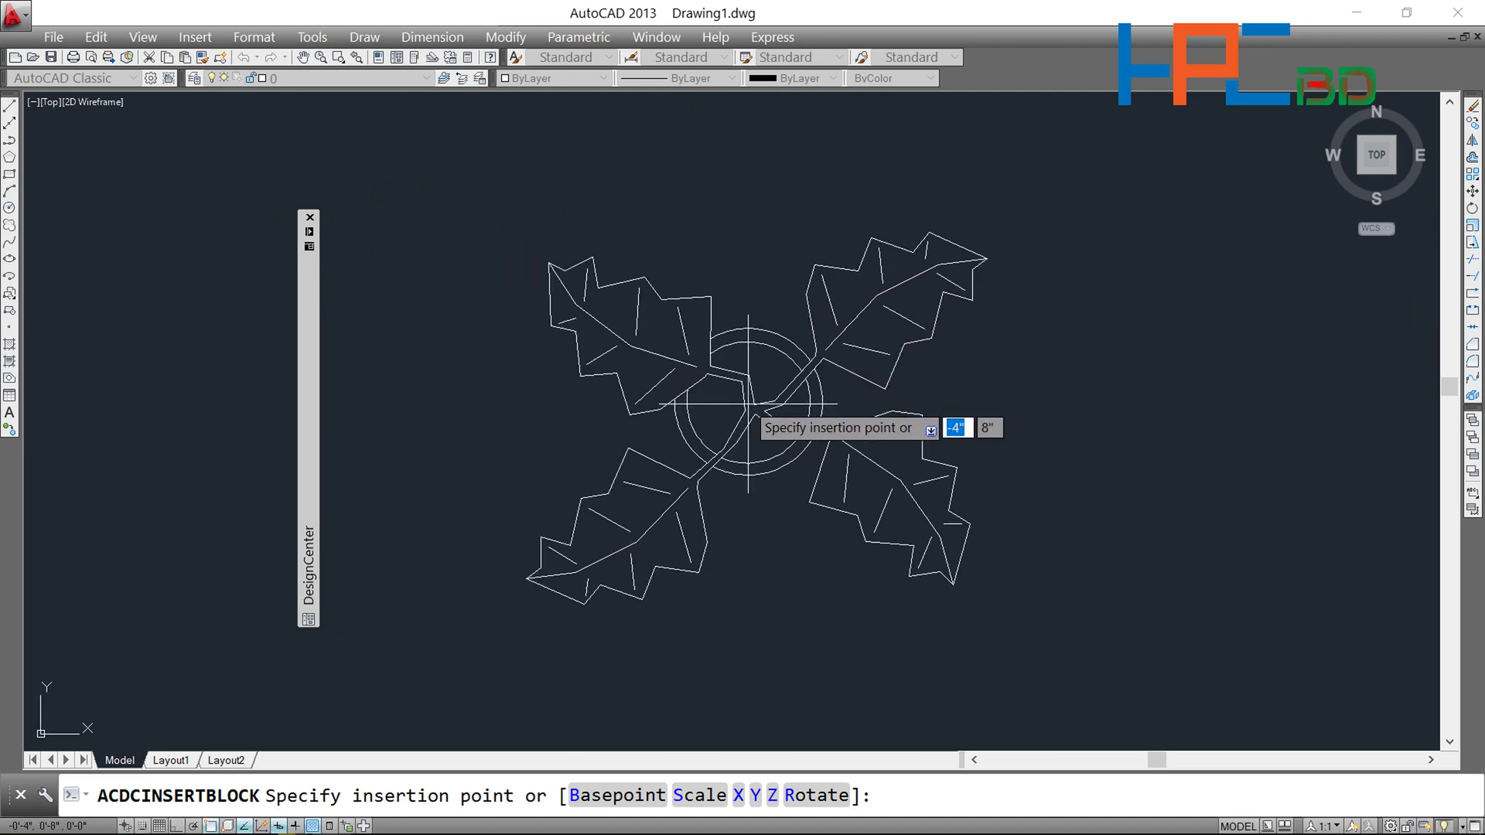
pyautogui.click(748, 404)
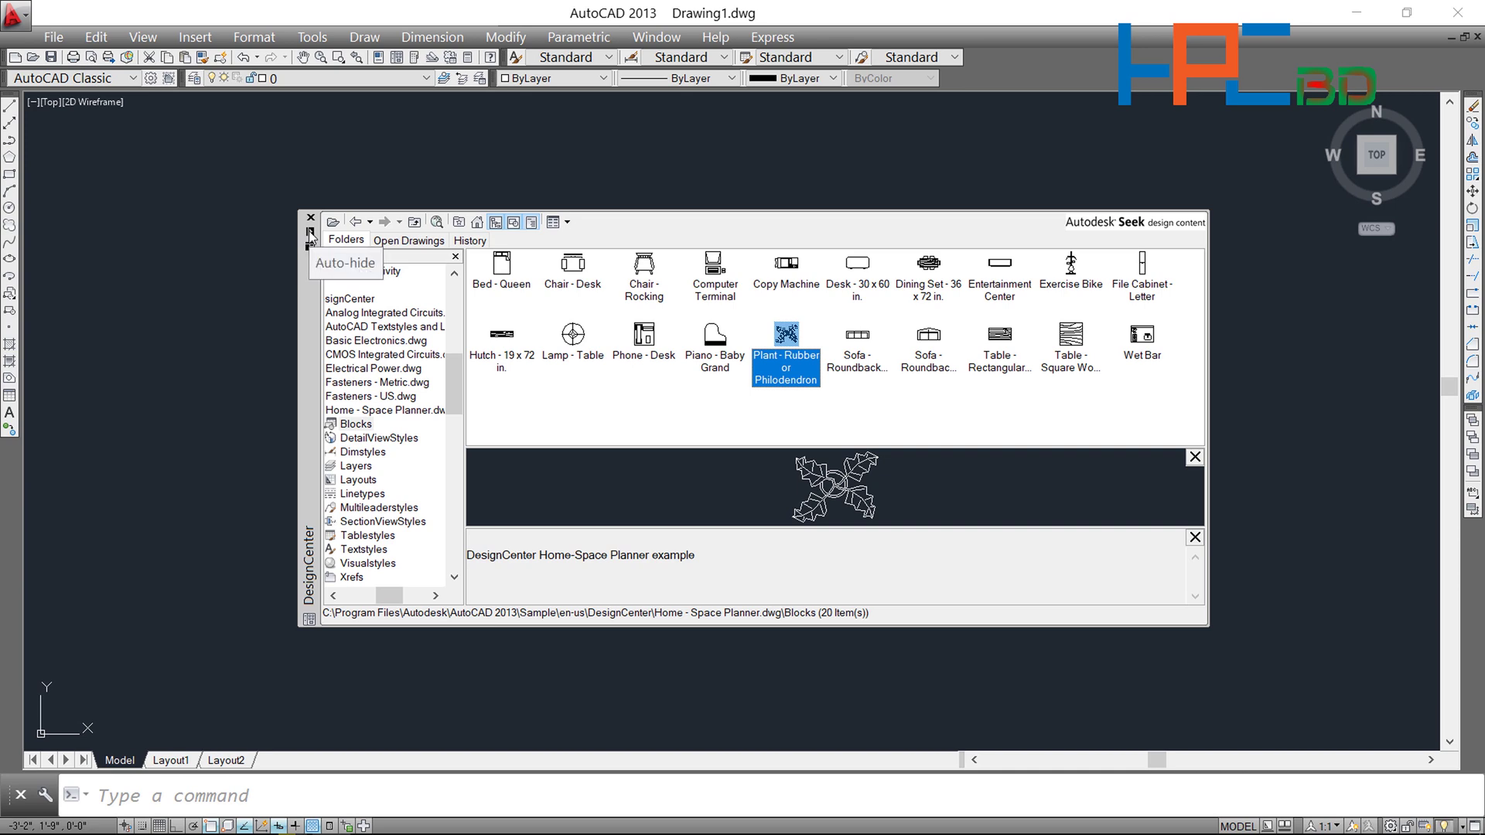
# Step: Insert the Sofa - Roundback Loveseat 5 ft. block beside the plant
pyautogui.click(311, 232)
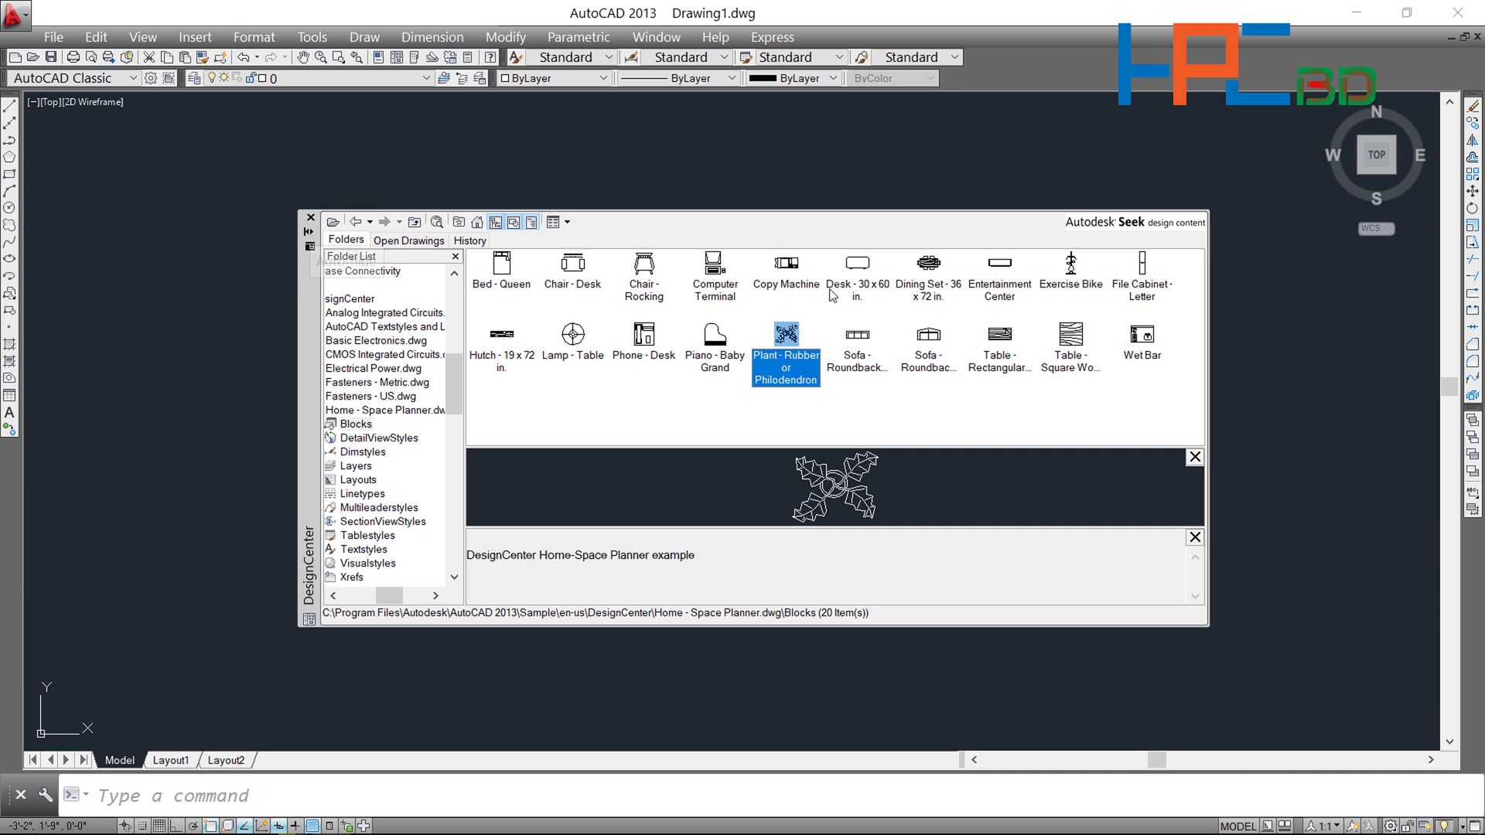
pyautogui.doubleClick(927, 337)
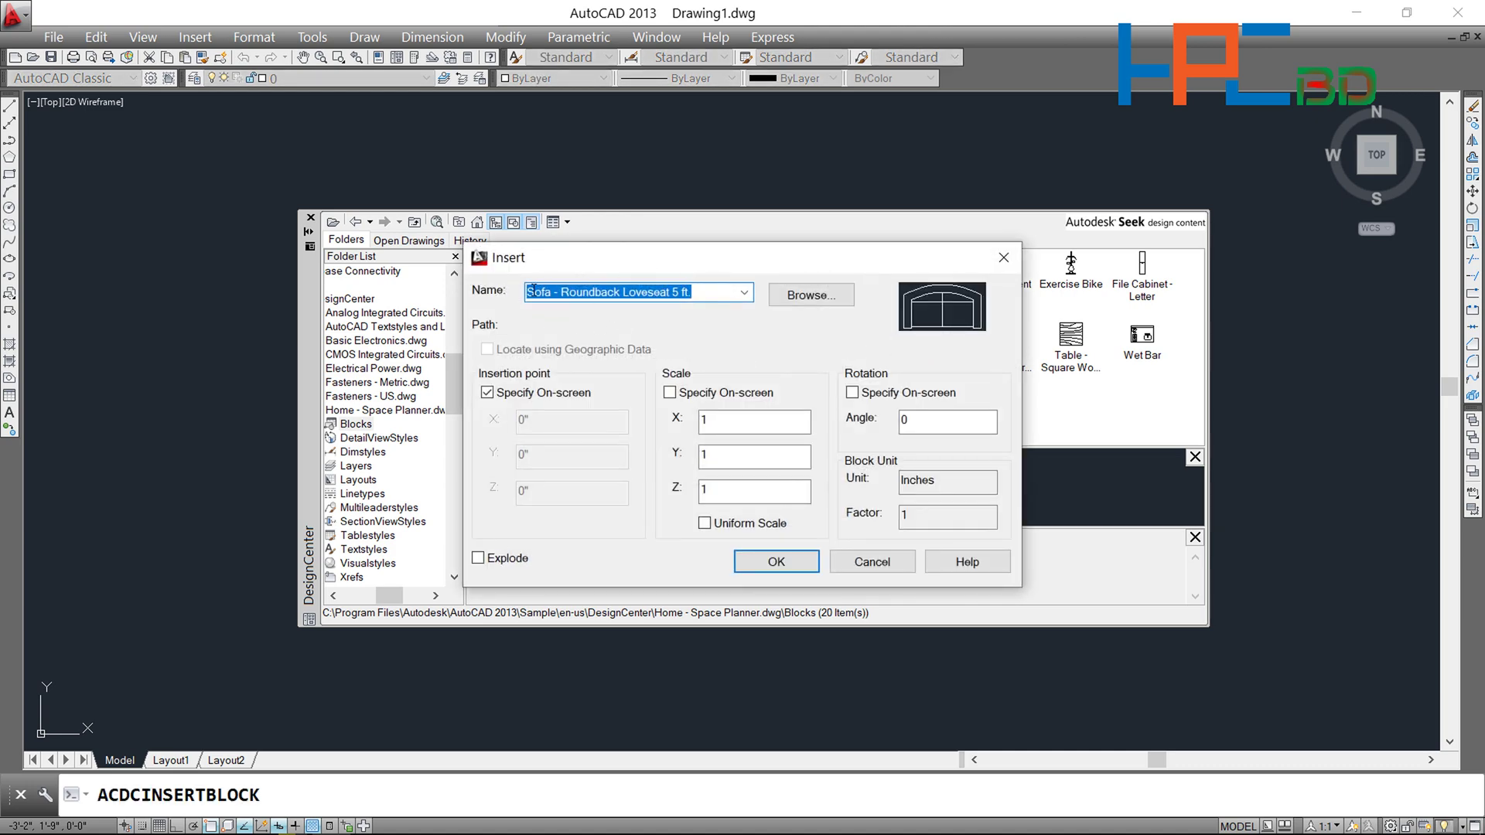
pyautogui.click(781, 560)
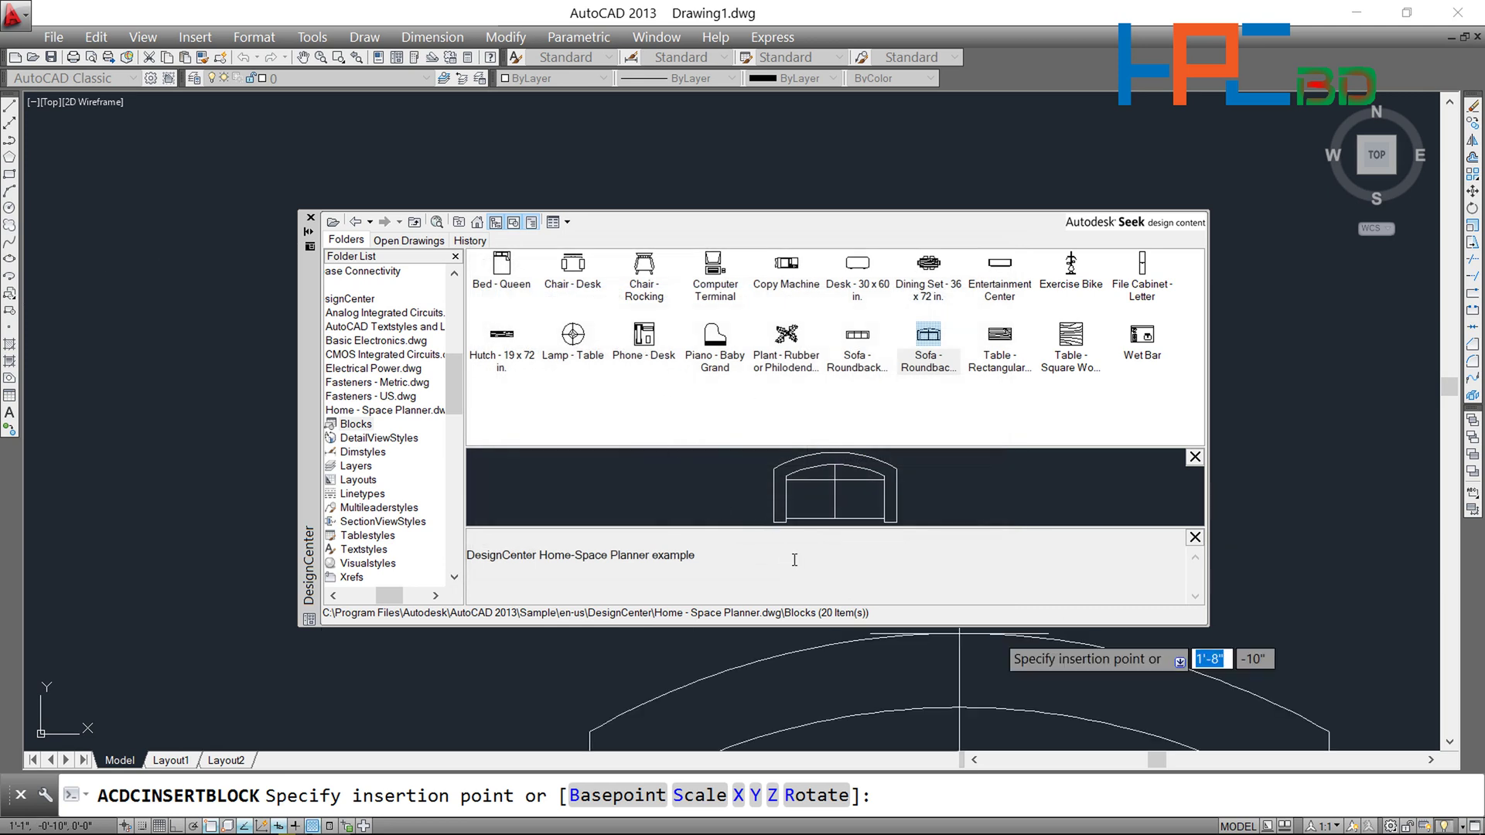
pyautogui.click(309, 233)
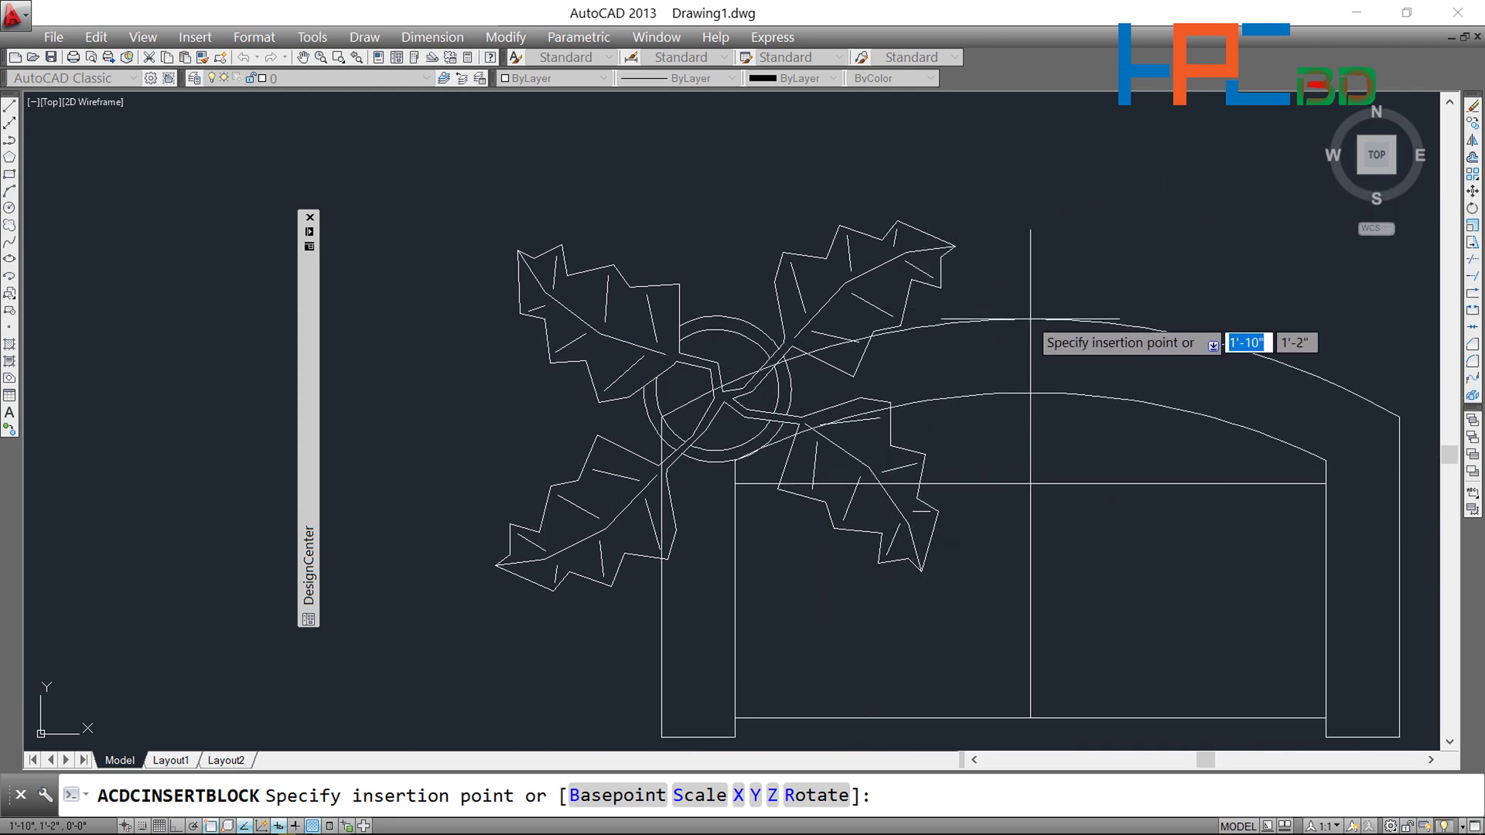
pyautogui.click(1045, 317)
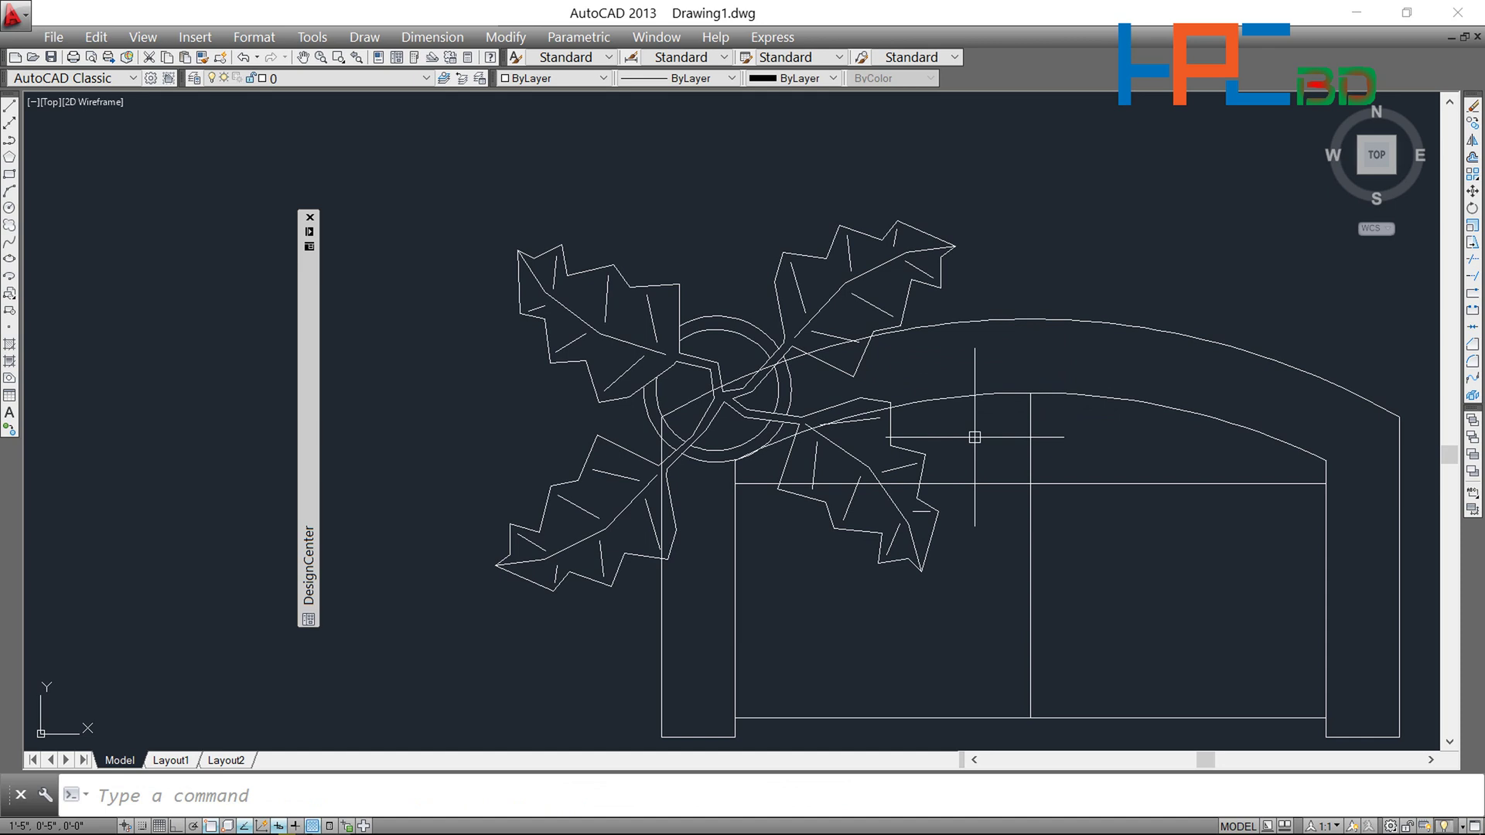
# Step: Run Zoom All (Z, A) to fit the plant and loveseat blocks in view
pyautogui.write('Z')
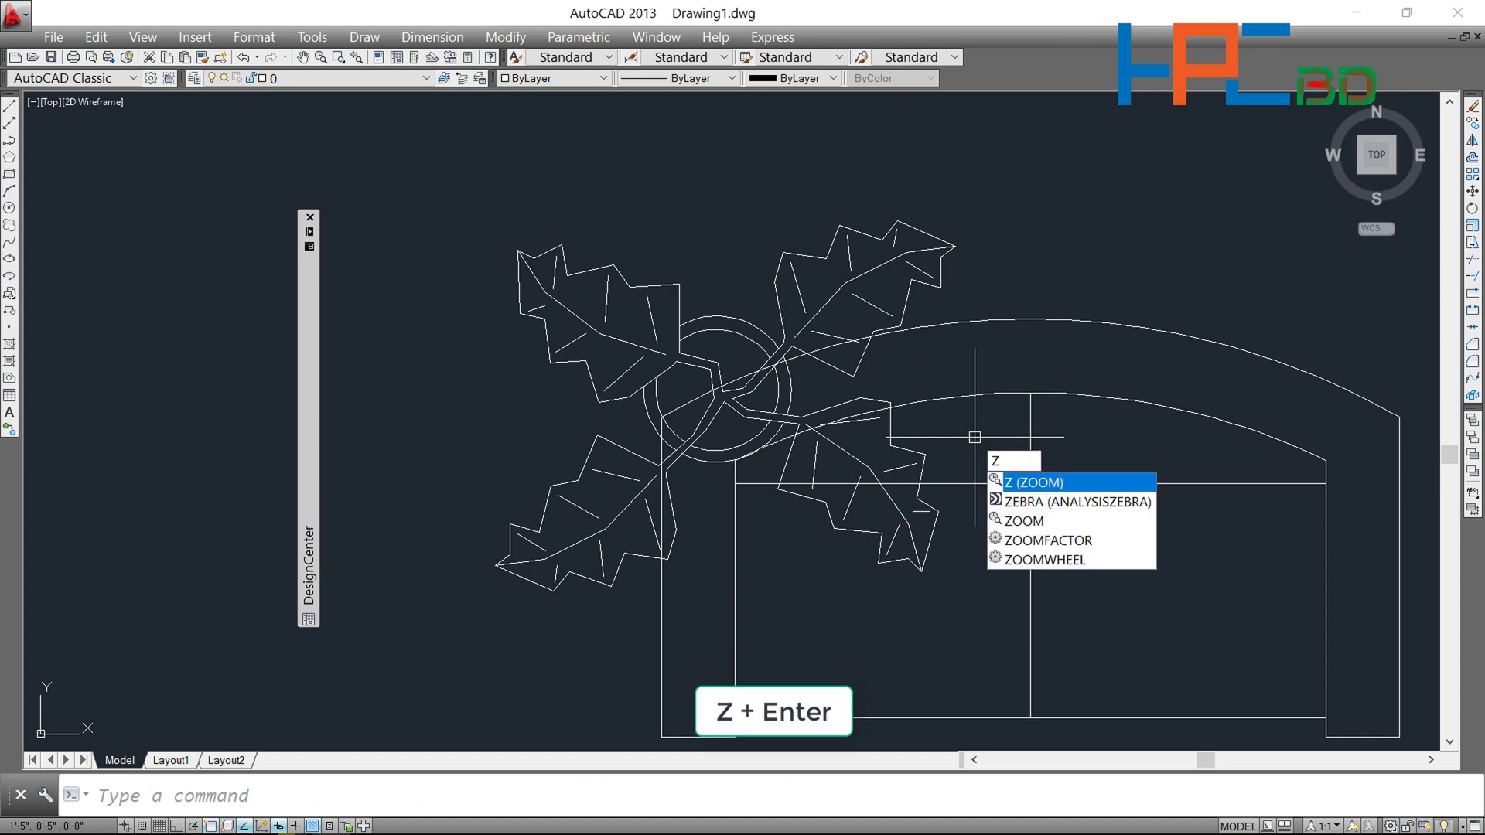
pyautogui.press('Return')
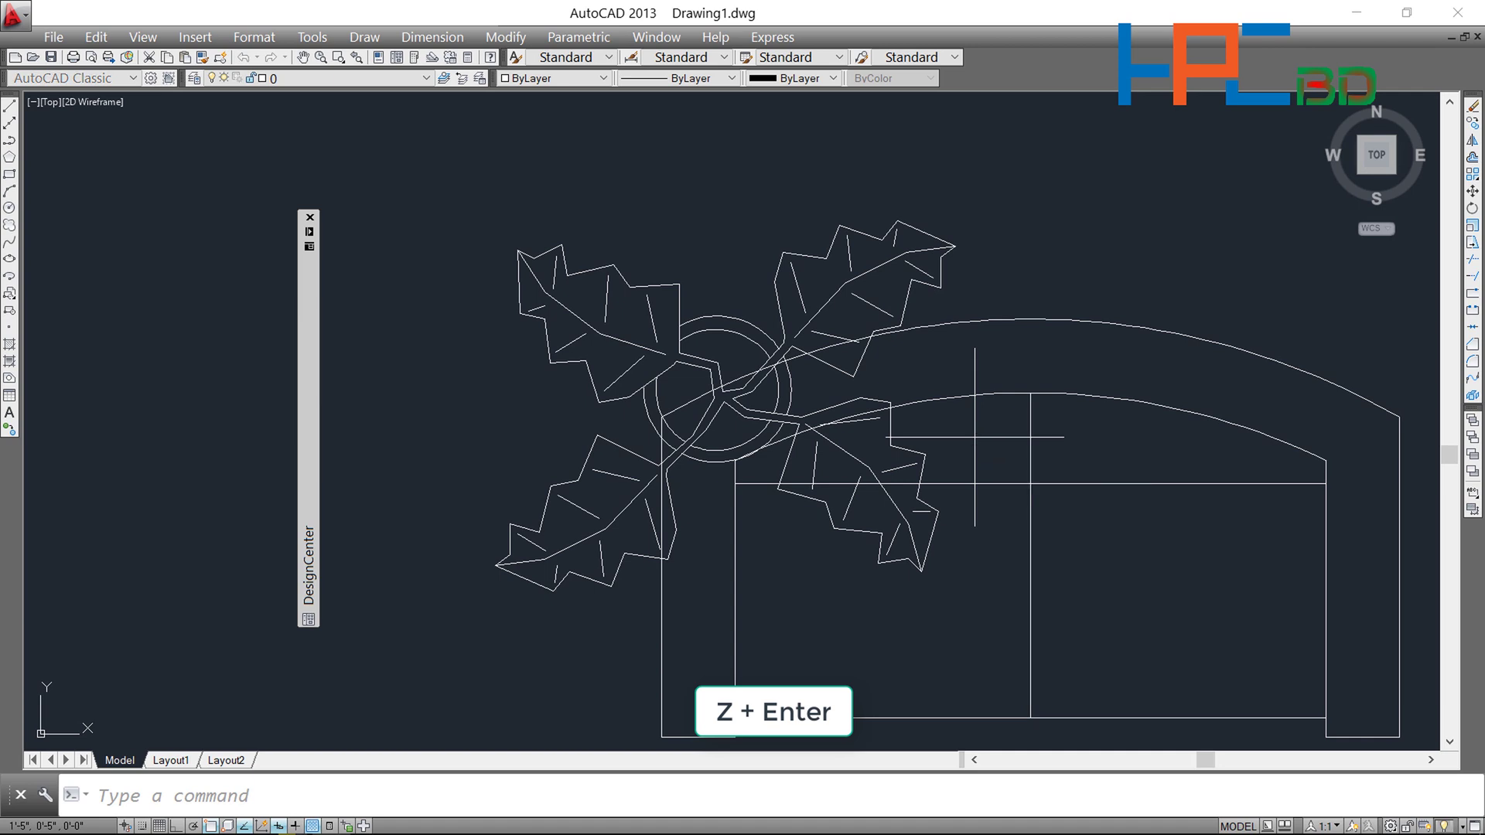
pyautogui.write('A')
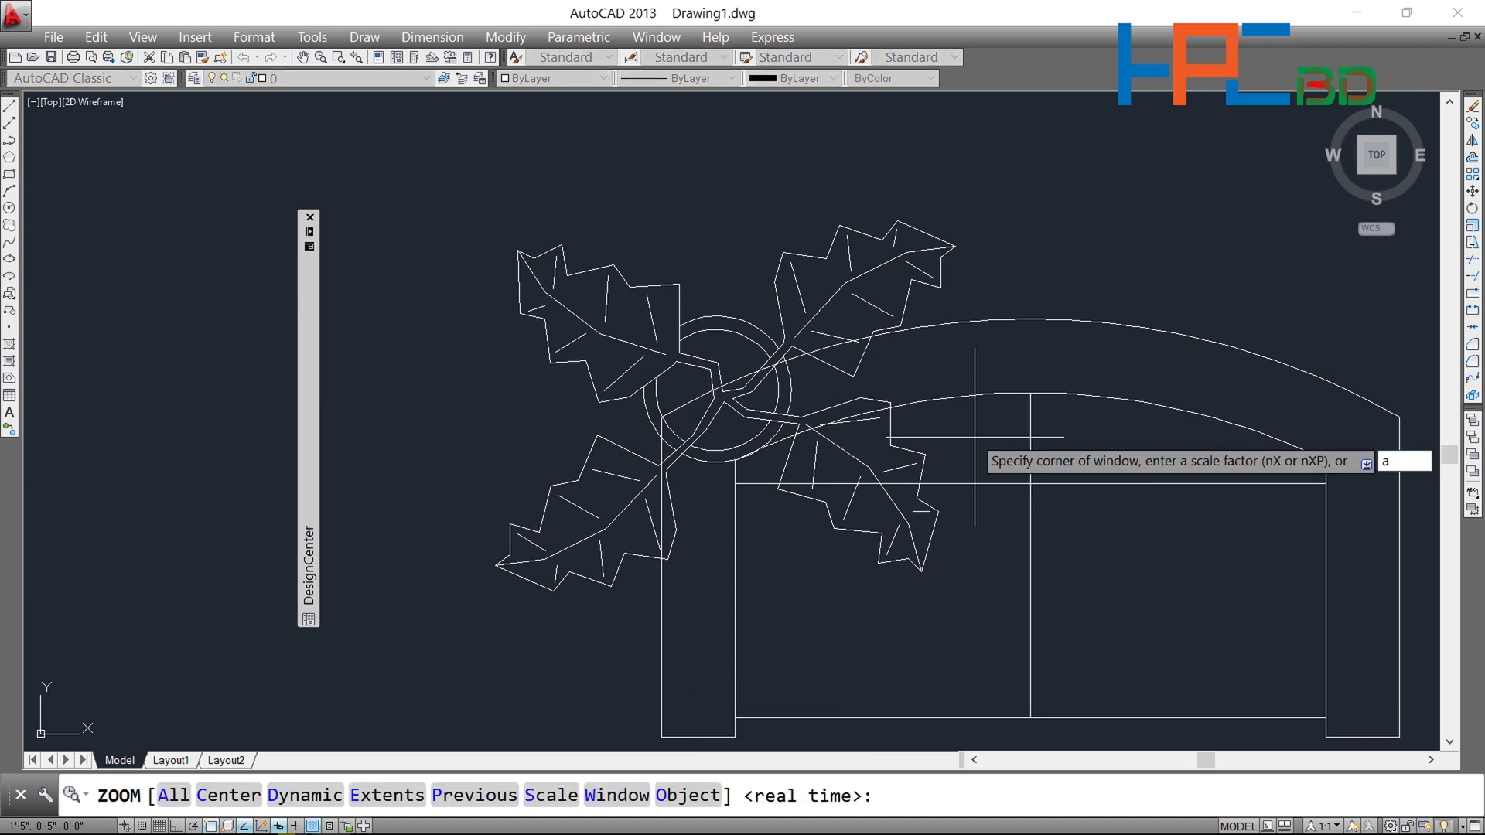
pyautogui.press('Return')
pyautogui.scroll(-4, 975, 437)
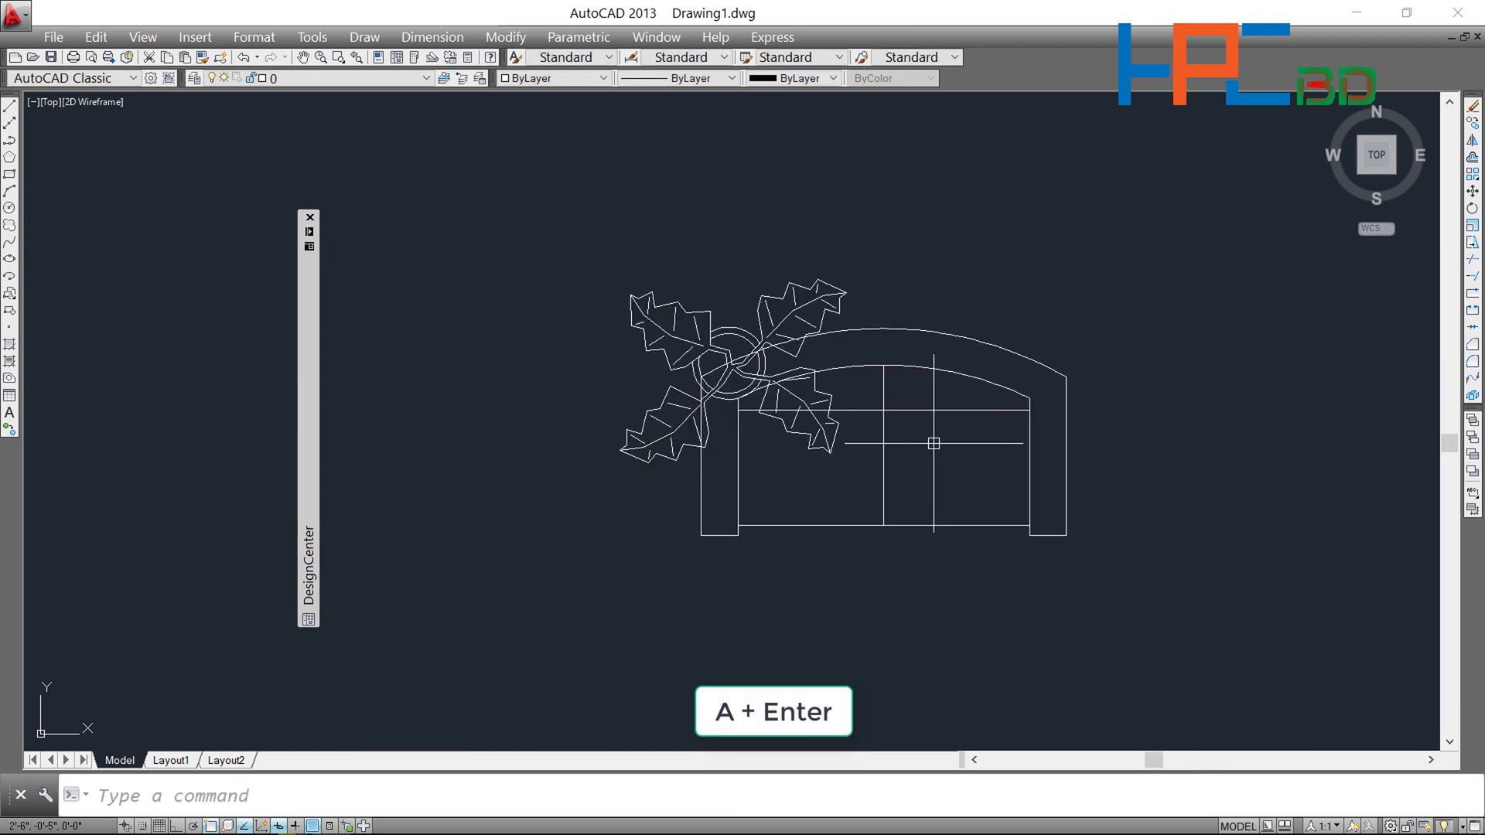
pyautogui.scroll(-2, 938, 440)
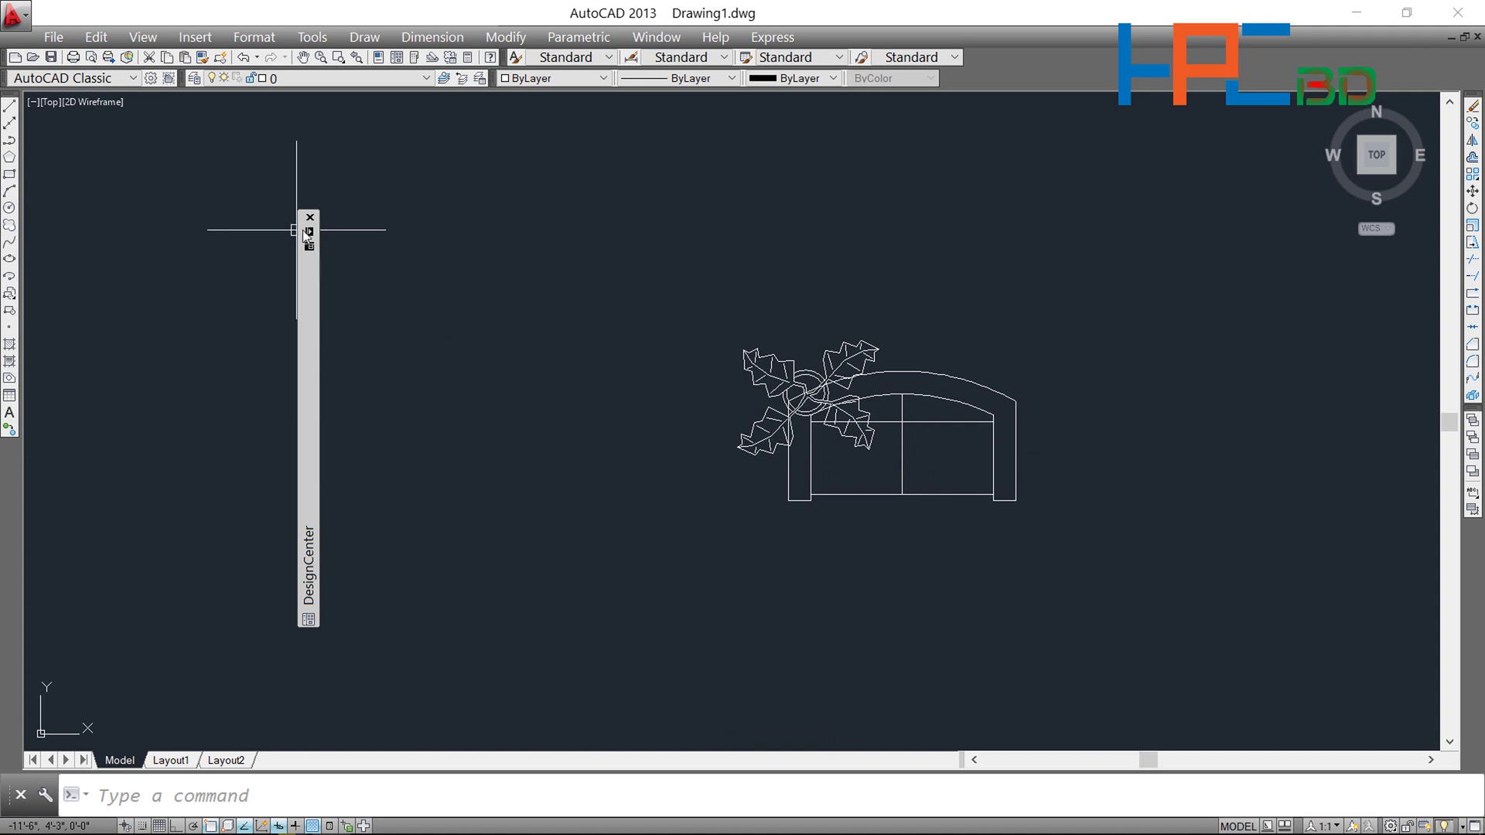
pyautogui.moveTo(309, 418)
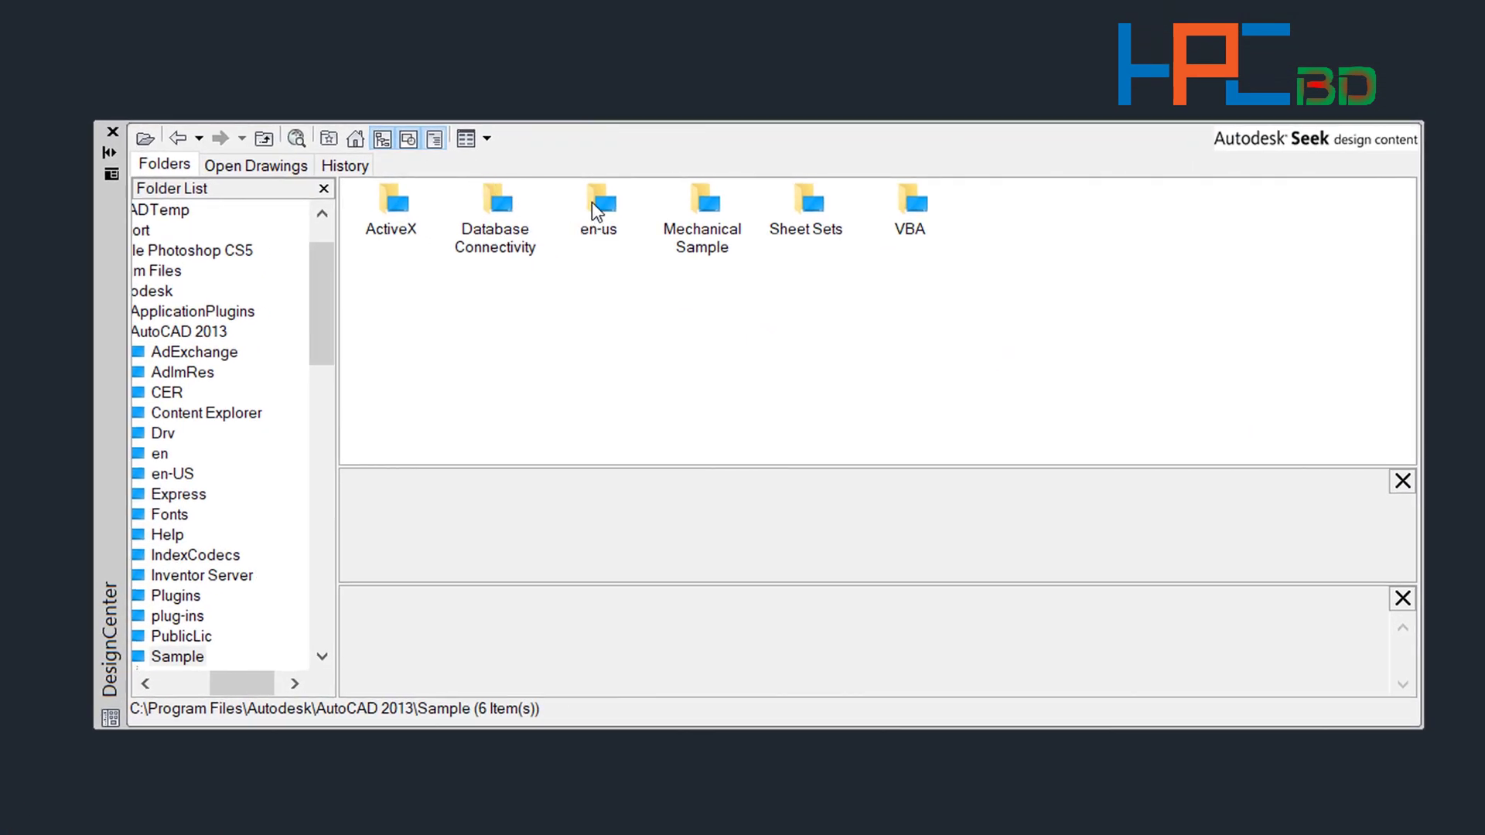
# Step: Open Kitchens.dwg's 21 blocks and preview the Range-Oven - 30 in top block
pyautogui.click(600, 210)
pyautogui.doubleClick(600, 210)
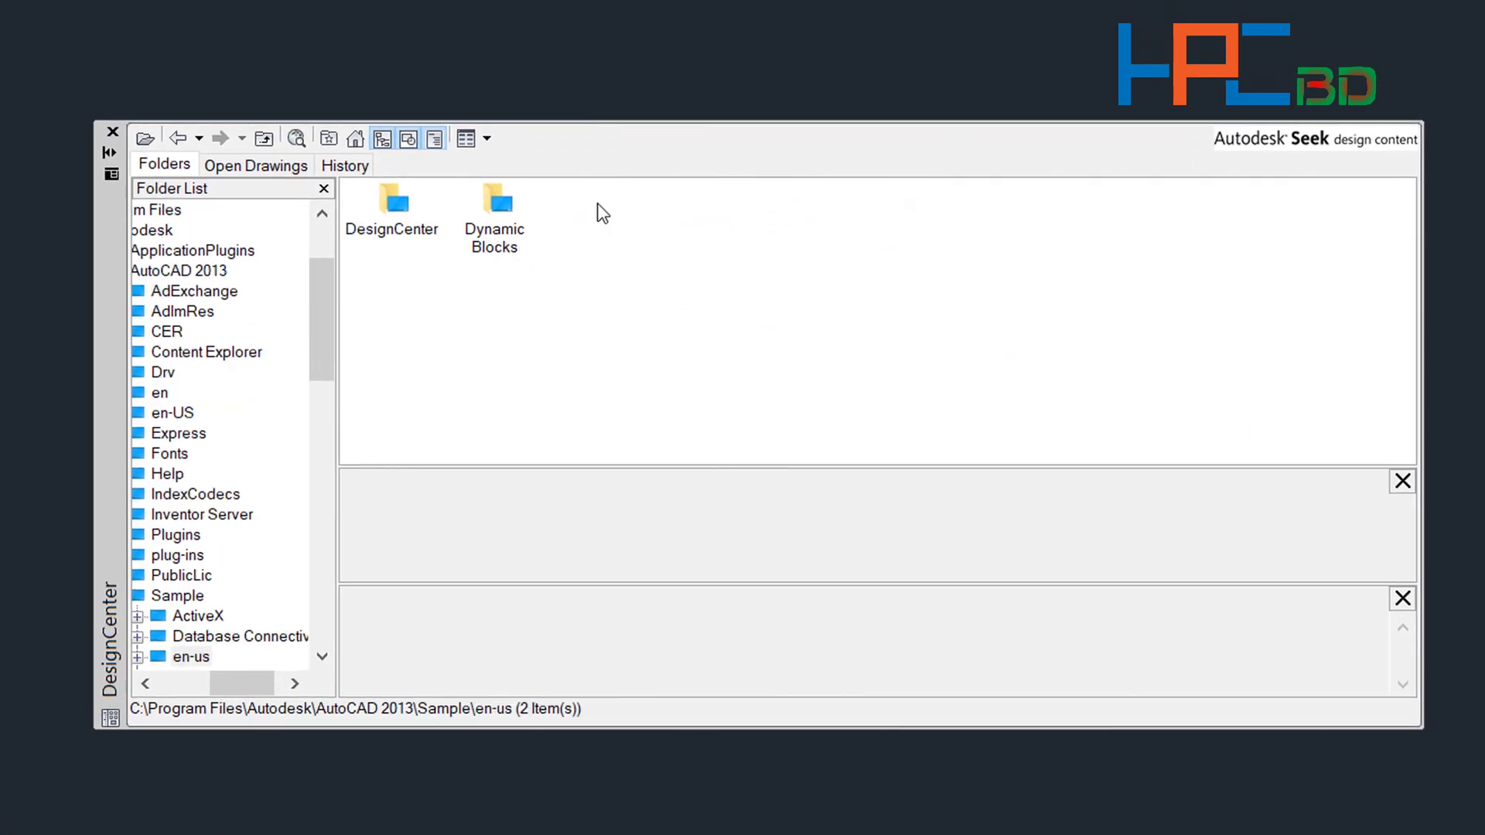
pyautogui.doubleClick(399, 209)
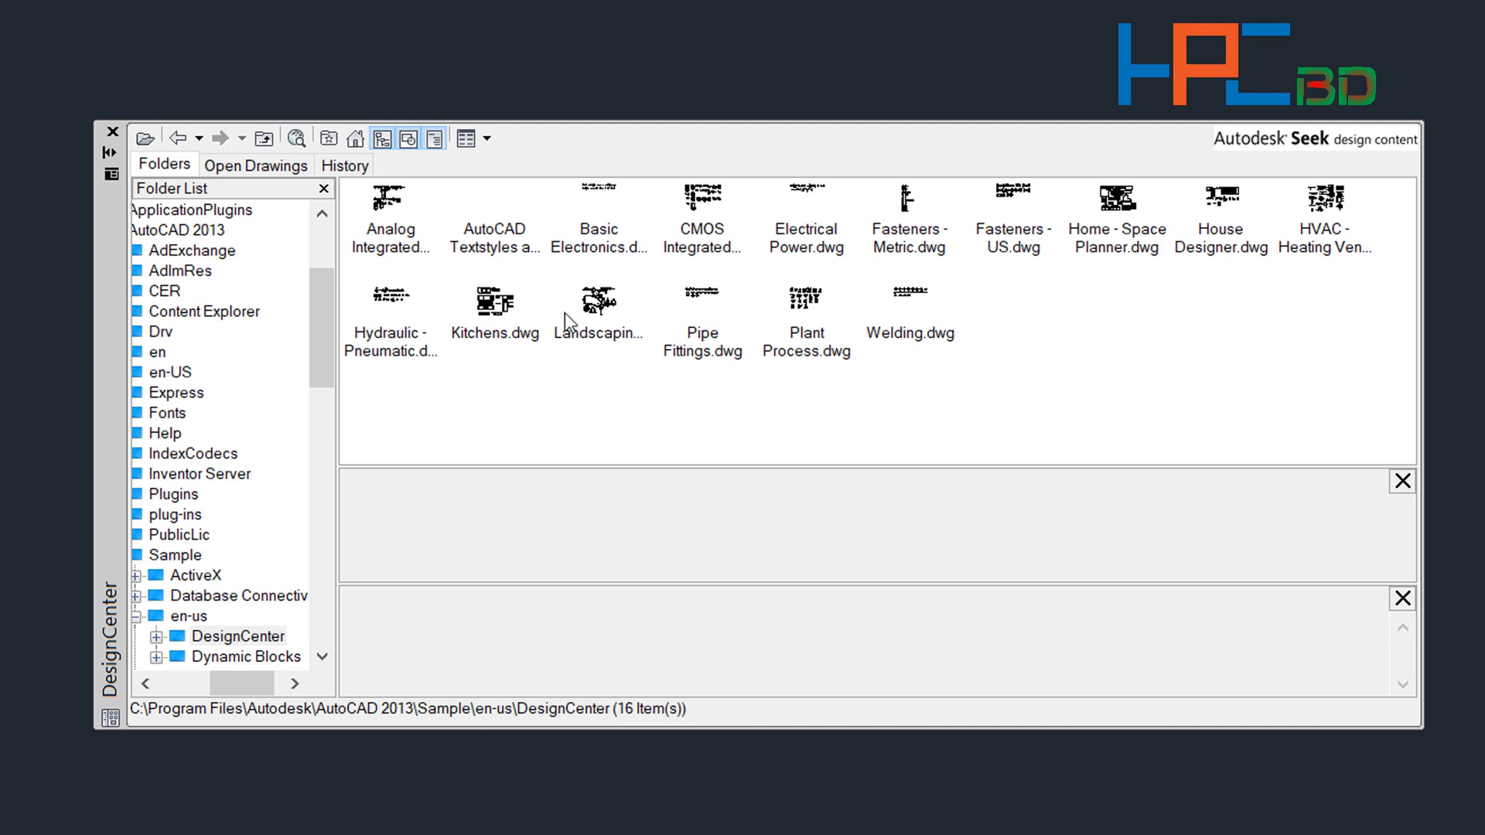
pyautogui.doubleClick(492, 310)
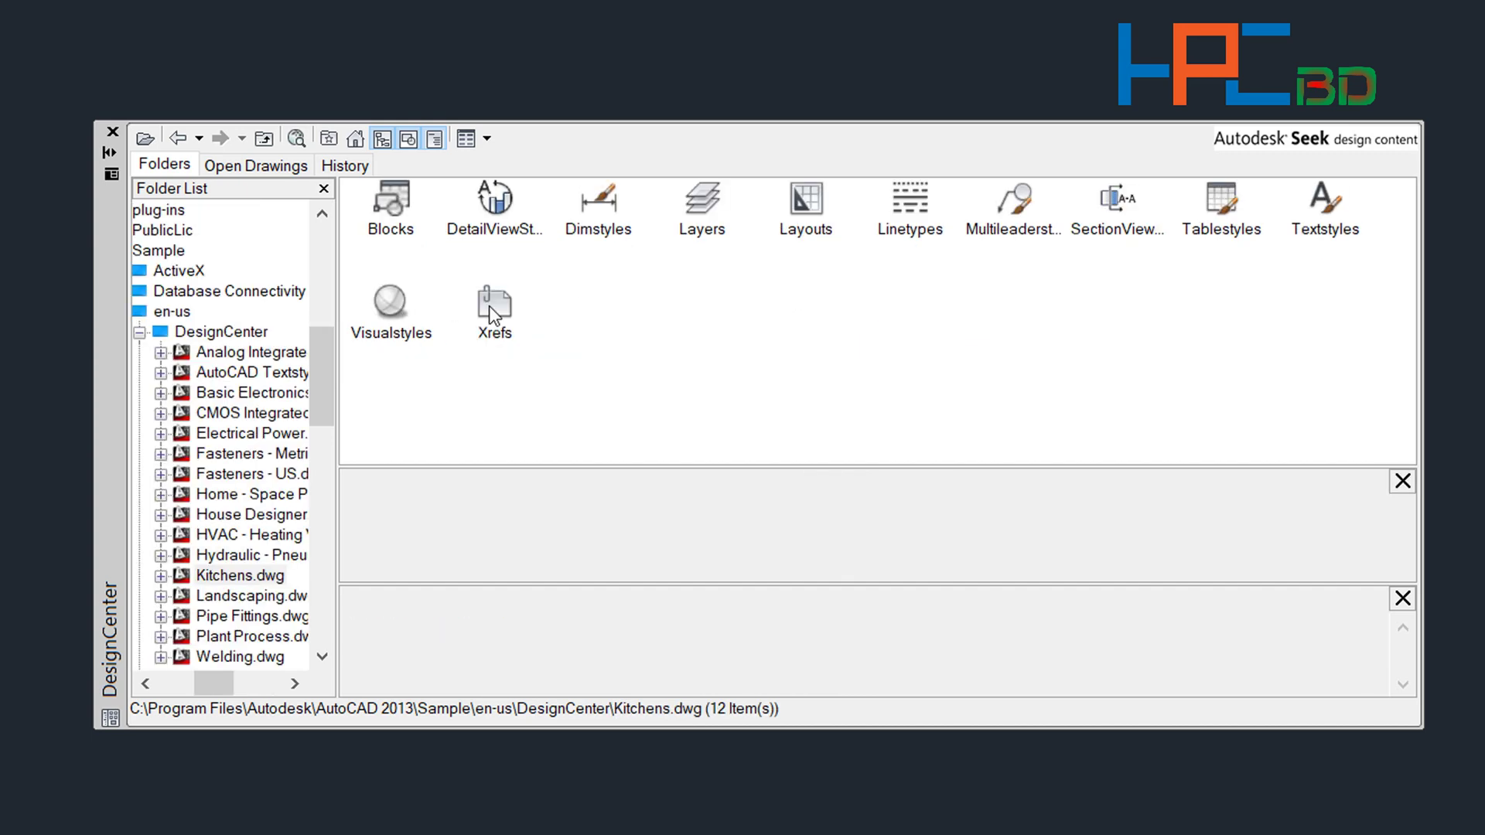
pyautogui.doubleClick(388, 206)
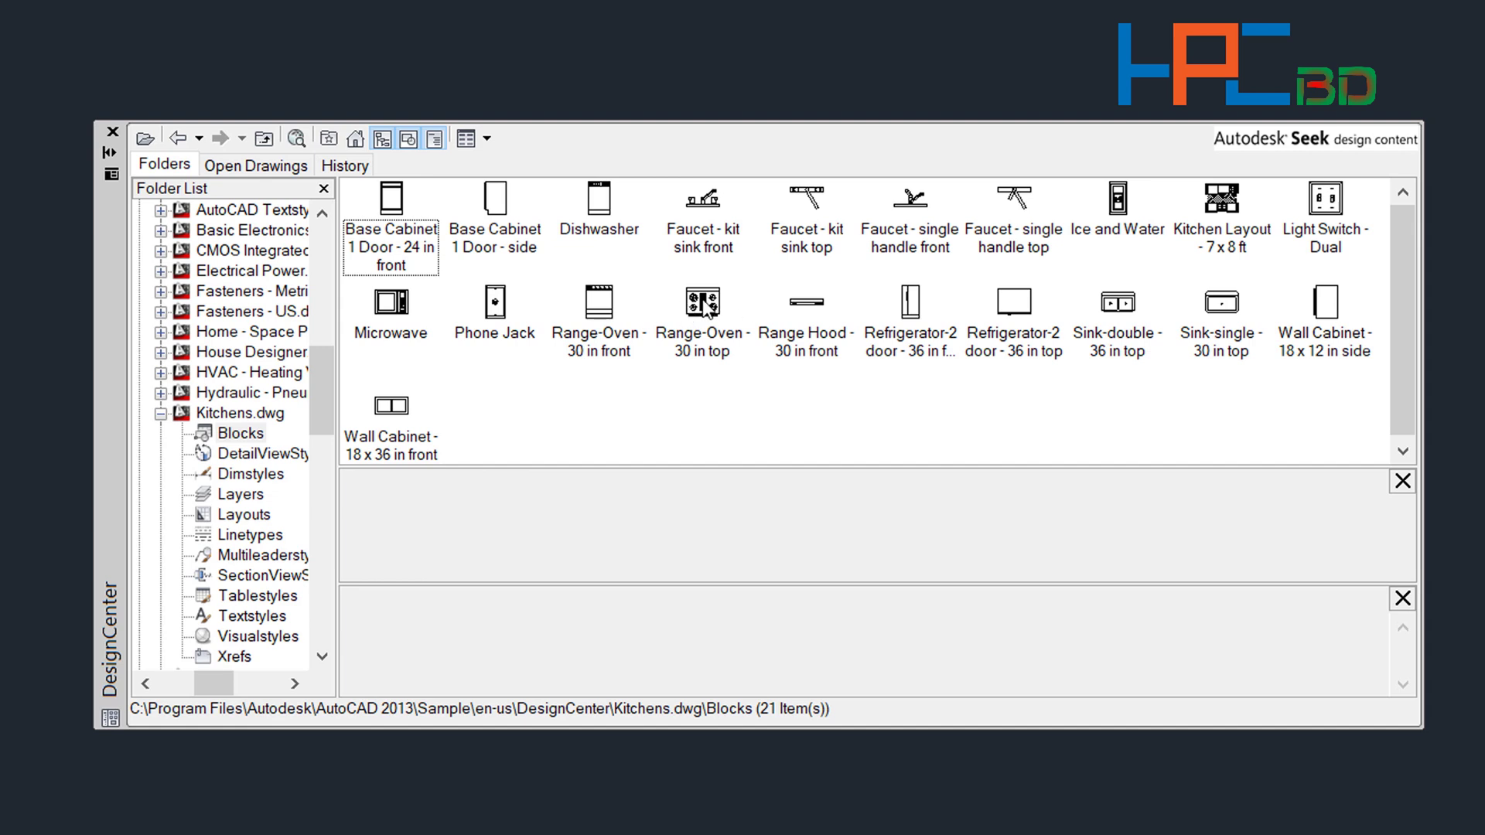
pyautogui.click(706, 309)
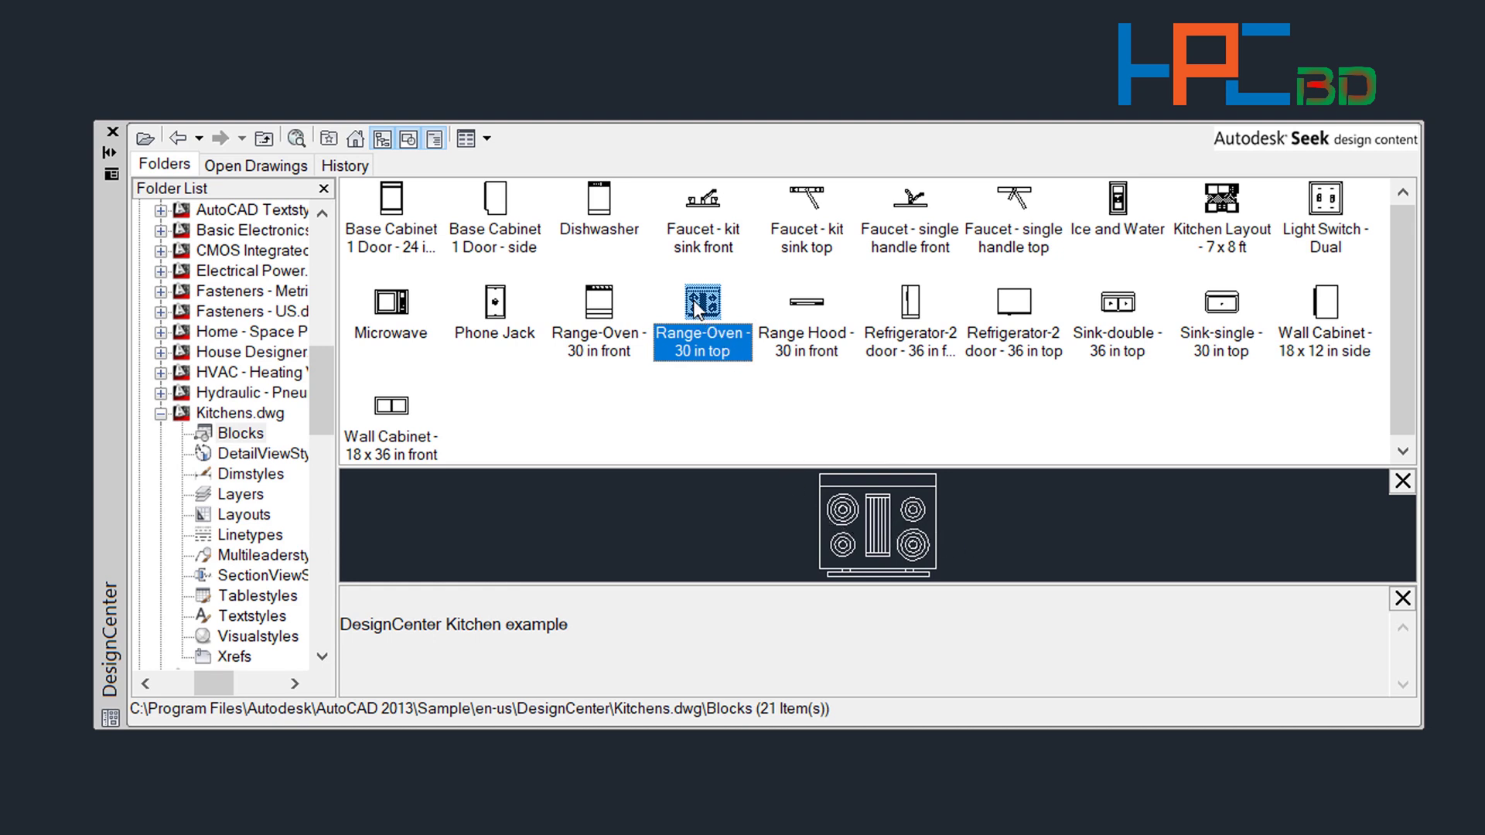
# Step: Drag the Range-Oven - 30 in top block right of the sofa and auto-hide the palette
pyautogui.moveTo(693, 301)
pyautogui.mouseDown()
pyautogui.moveTo(1229, 361)
pyautogui.moveTo(711, 346)
pyautogui.mouseUp()
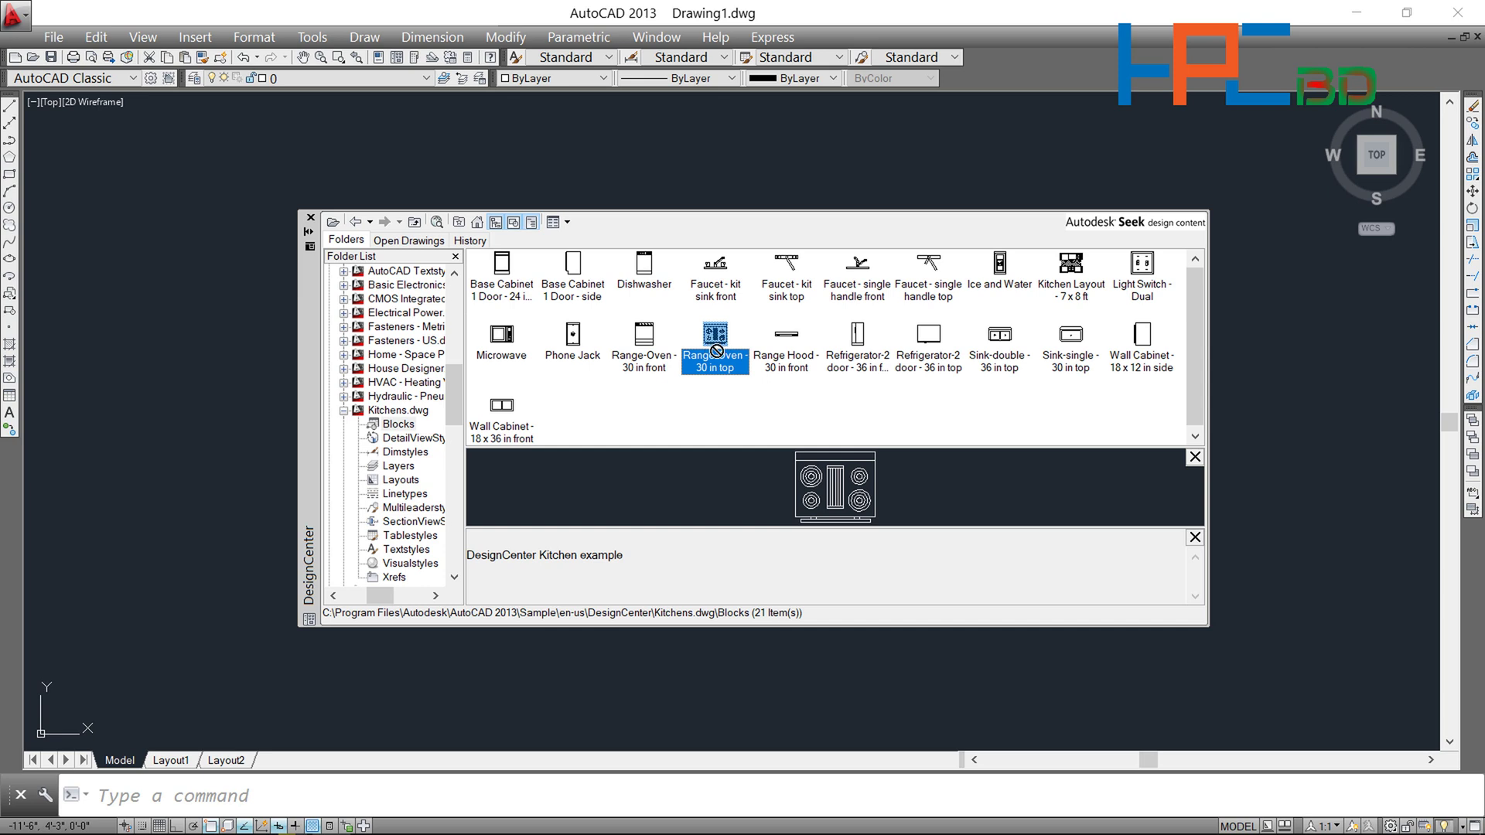
pyautogui.moveTo(711, 344); pyautogui.dragTo(1264, 345)
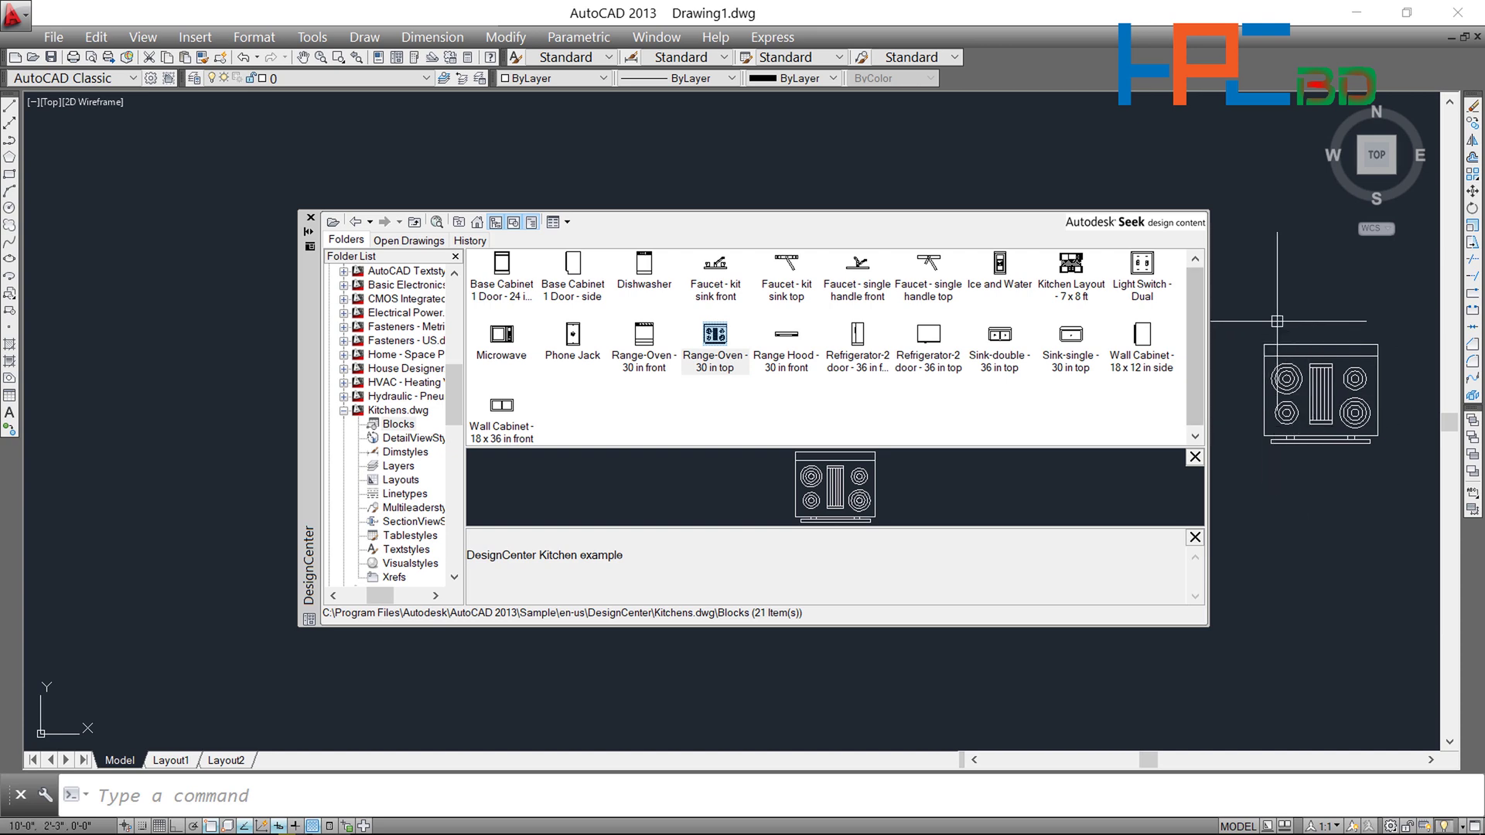
pyautogui.click(308, 232)
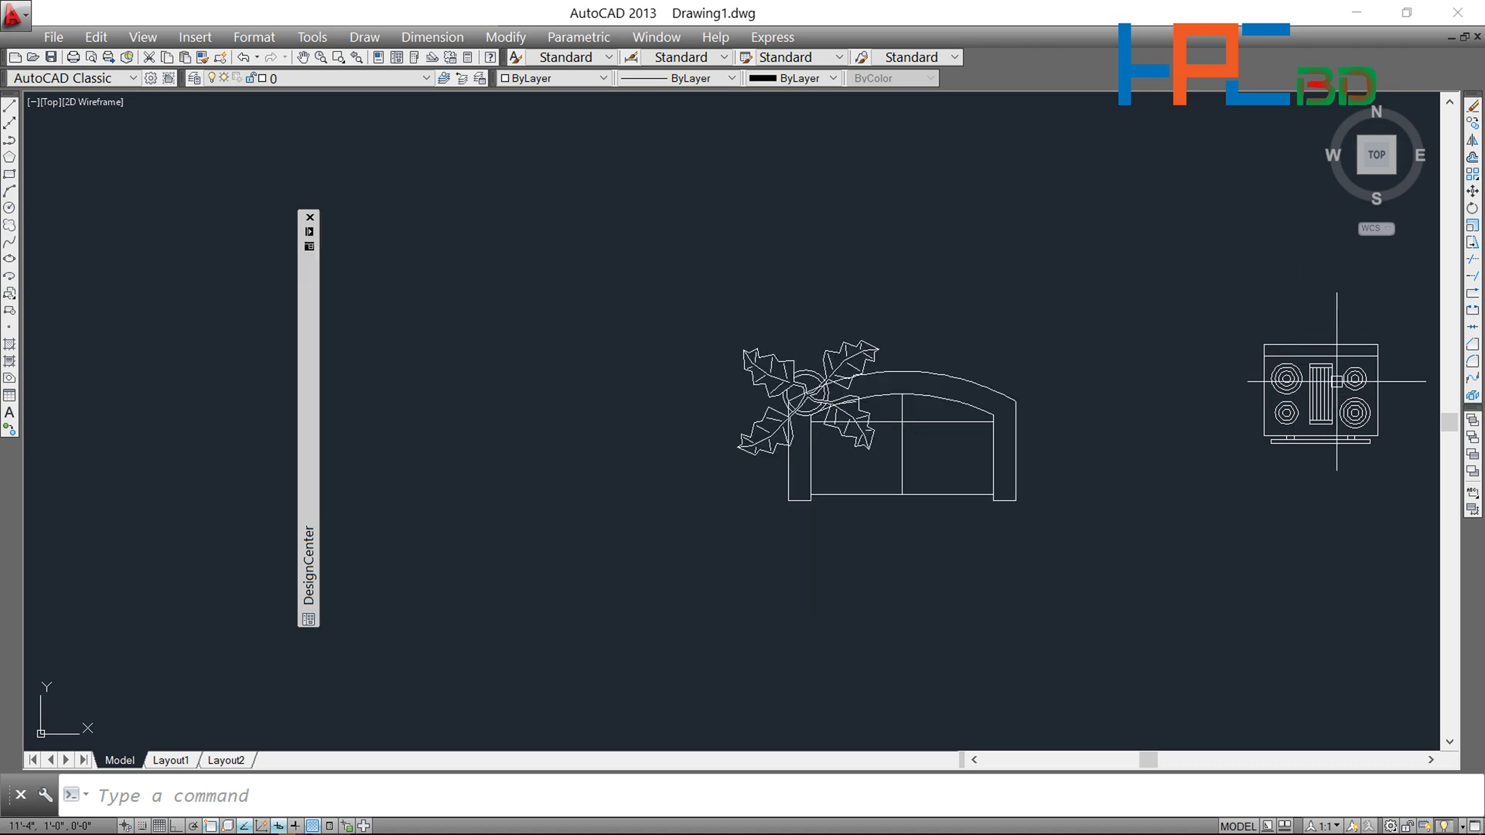
pyautogui.scroll(3, 1329, 381)
pyautogui.scroll(3, 1331, 379)
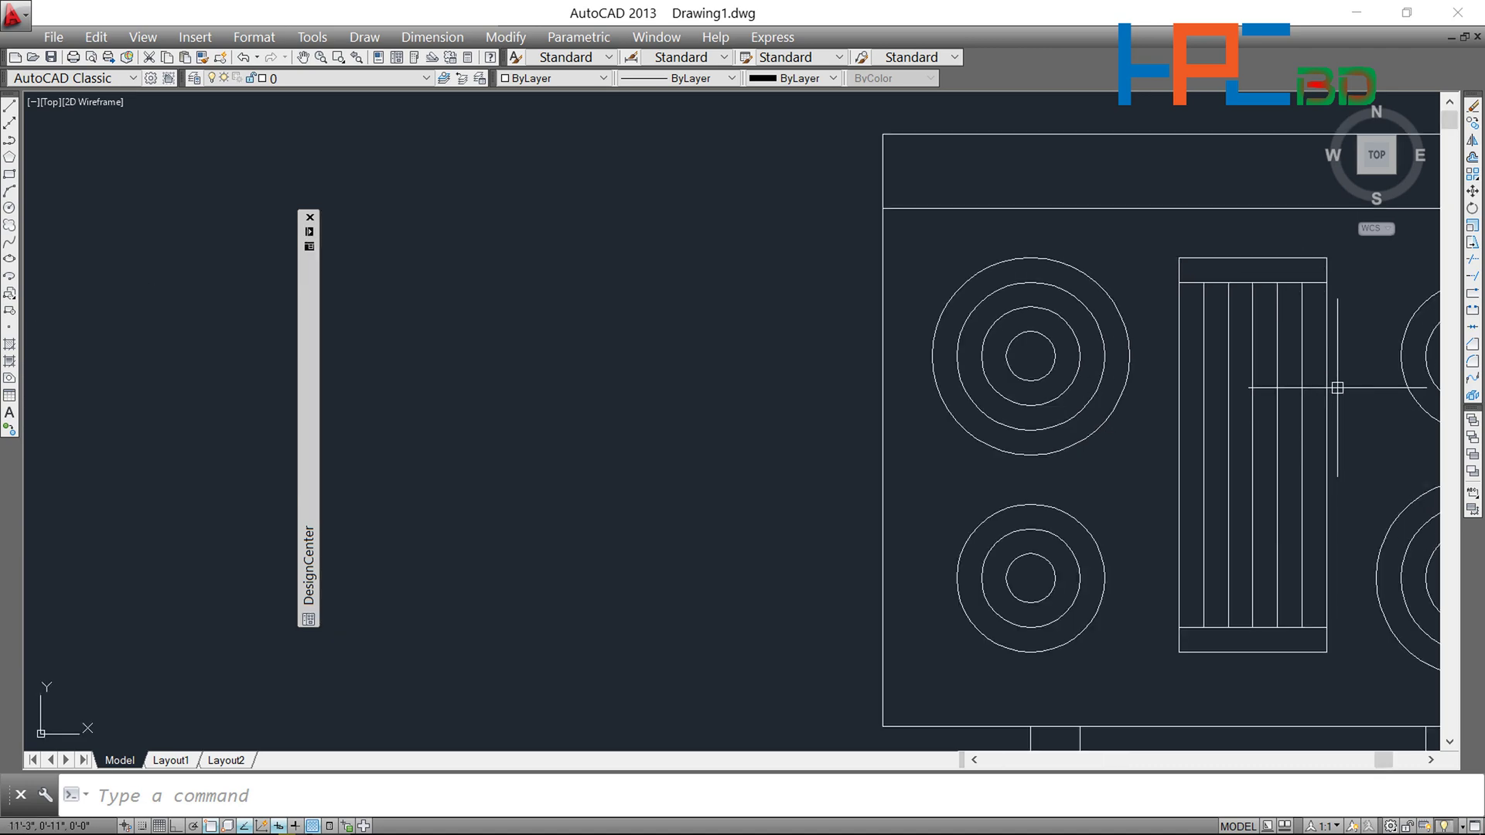
pyautogui.scroll(-3, 1334, 377)
pyautogui.scroll(-3, 1334, 378)
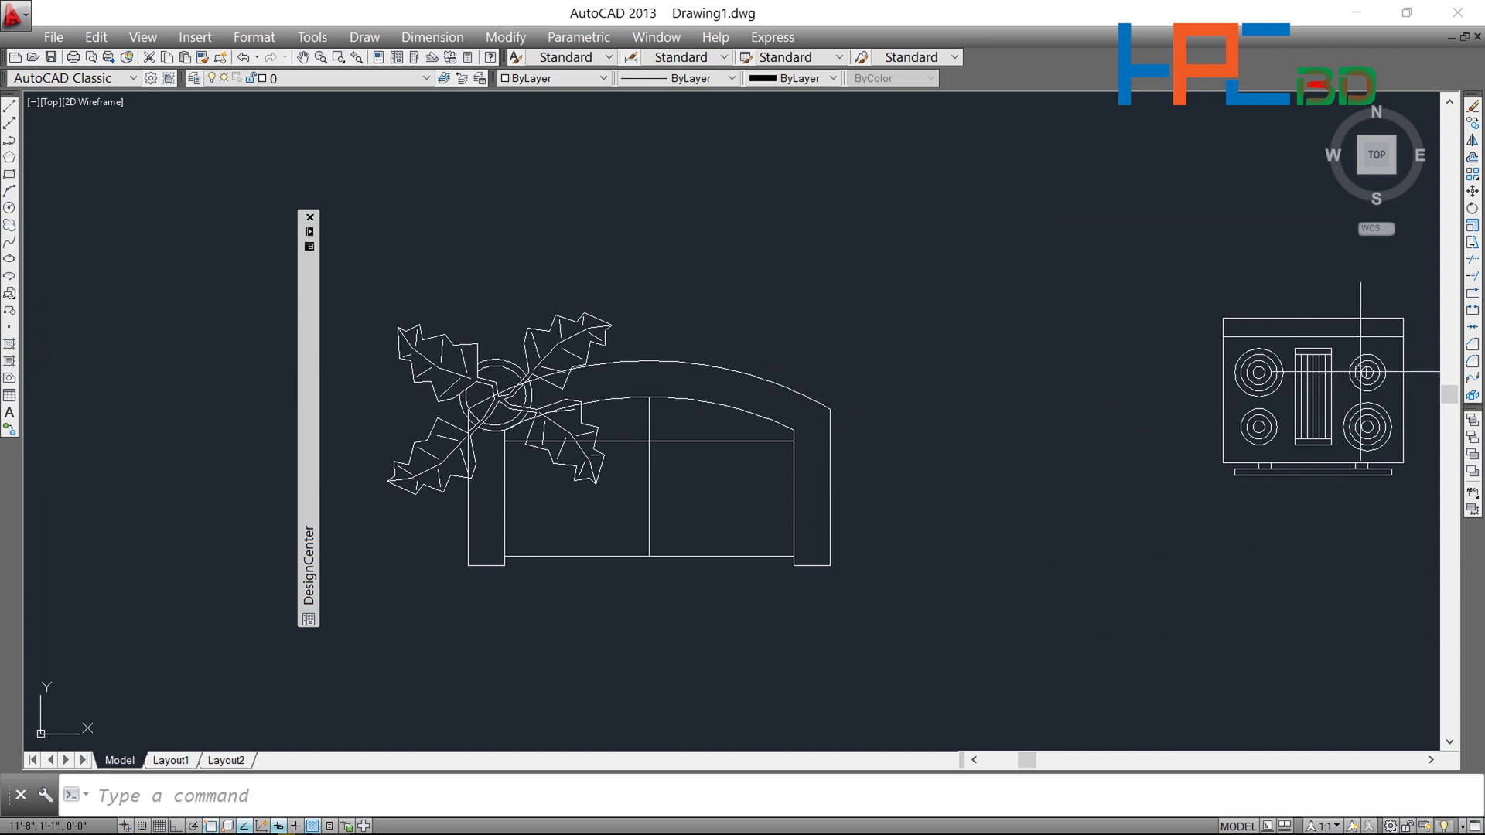
pyautogui.scroll(3, 1409, 373)
pyautogui.scroll(3, 1409, 373)
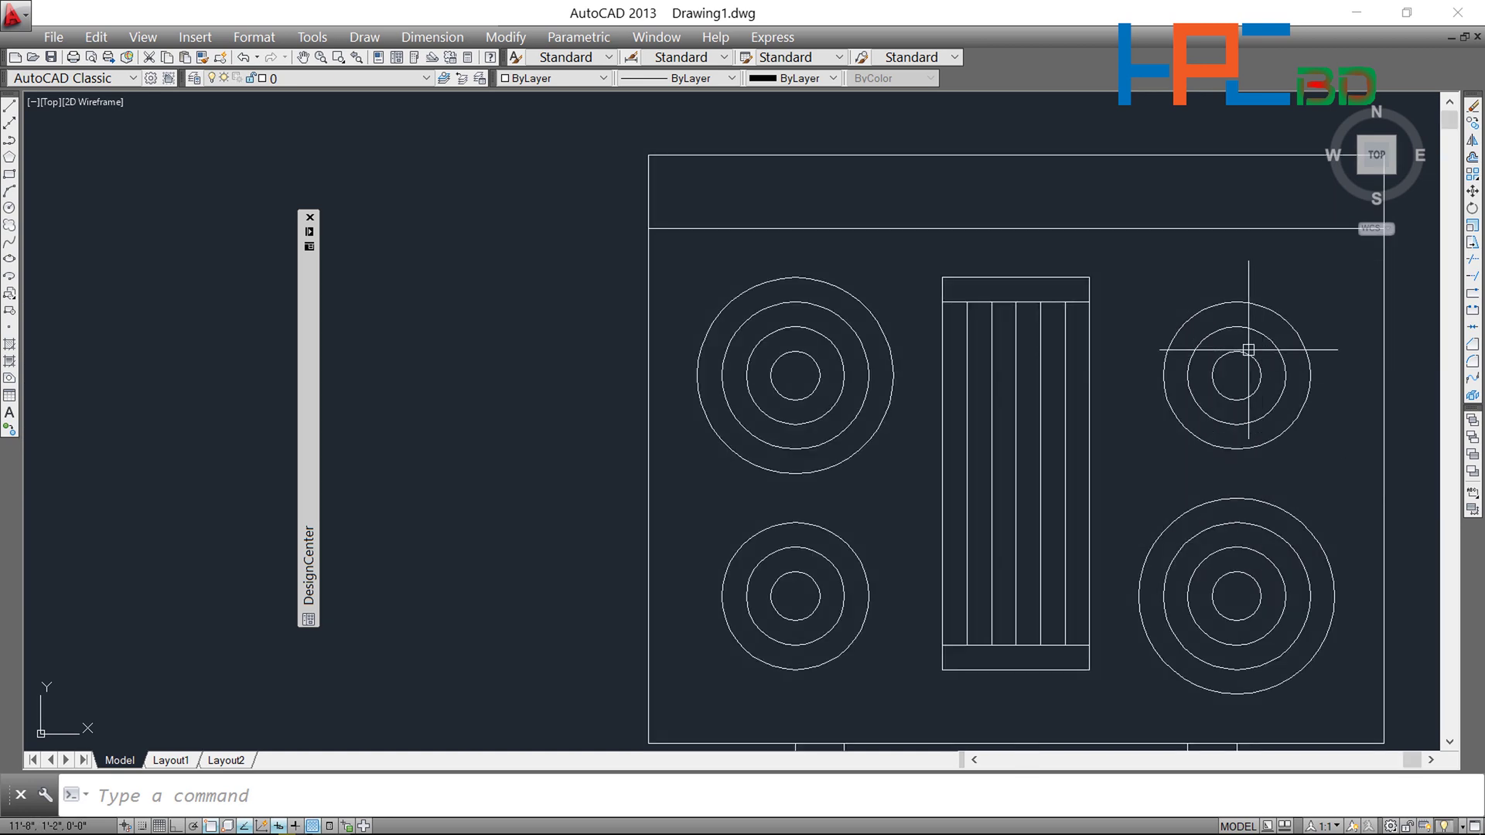
pyautogui.scroll(-1, 1130, 329)
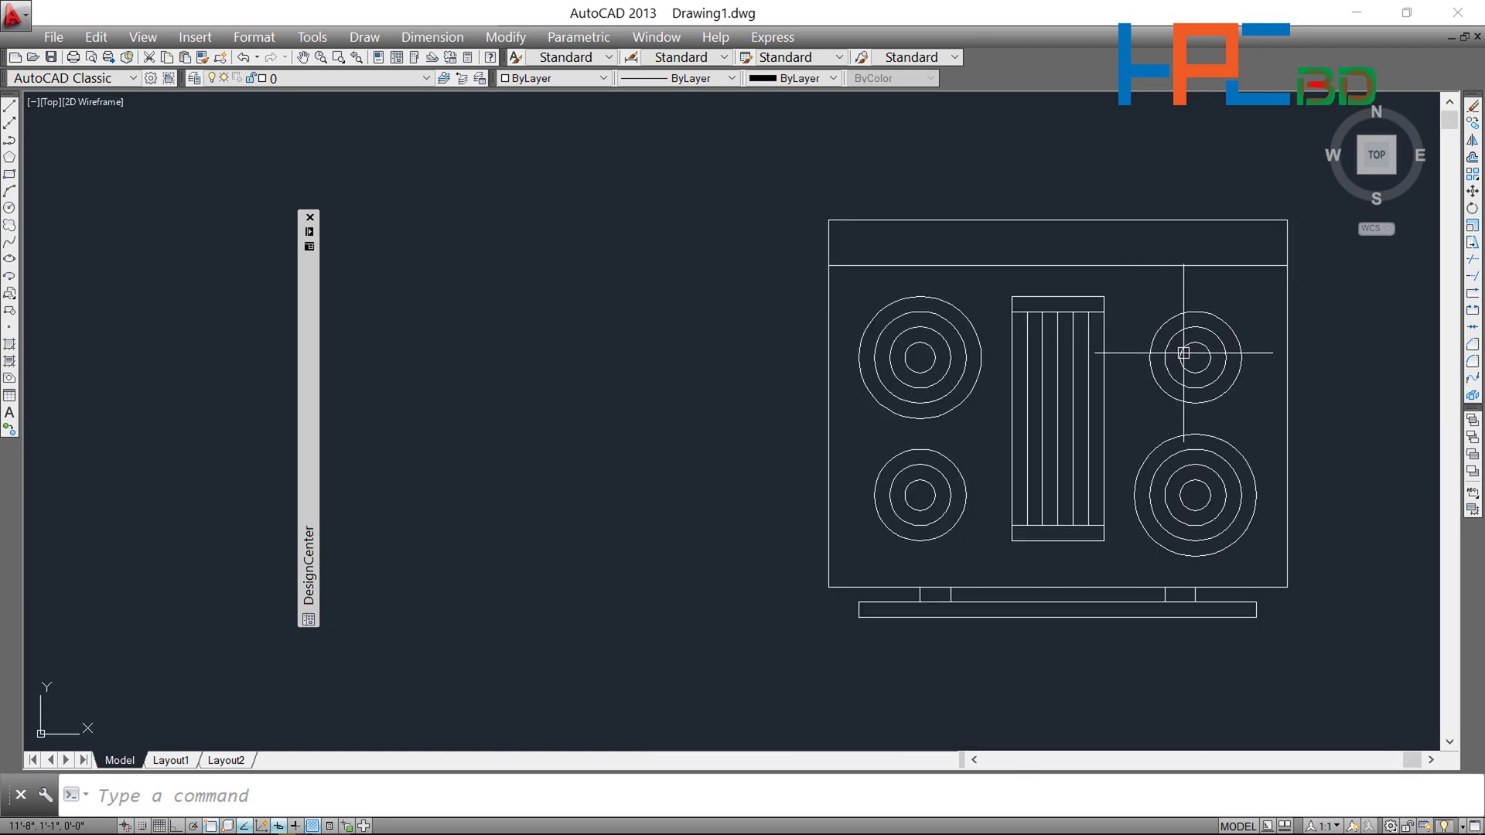
pyautogui.scroll(-1, 1180, 348)
pyautogui.scroll(-2, 1185, 362)
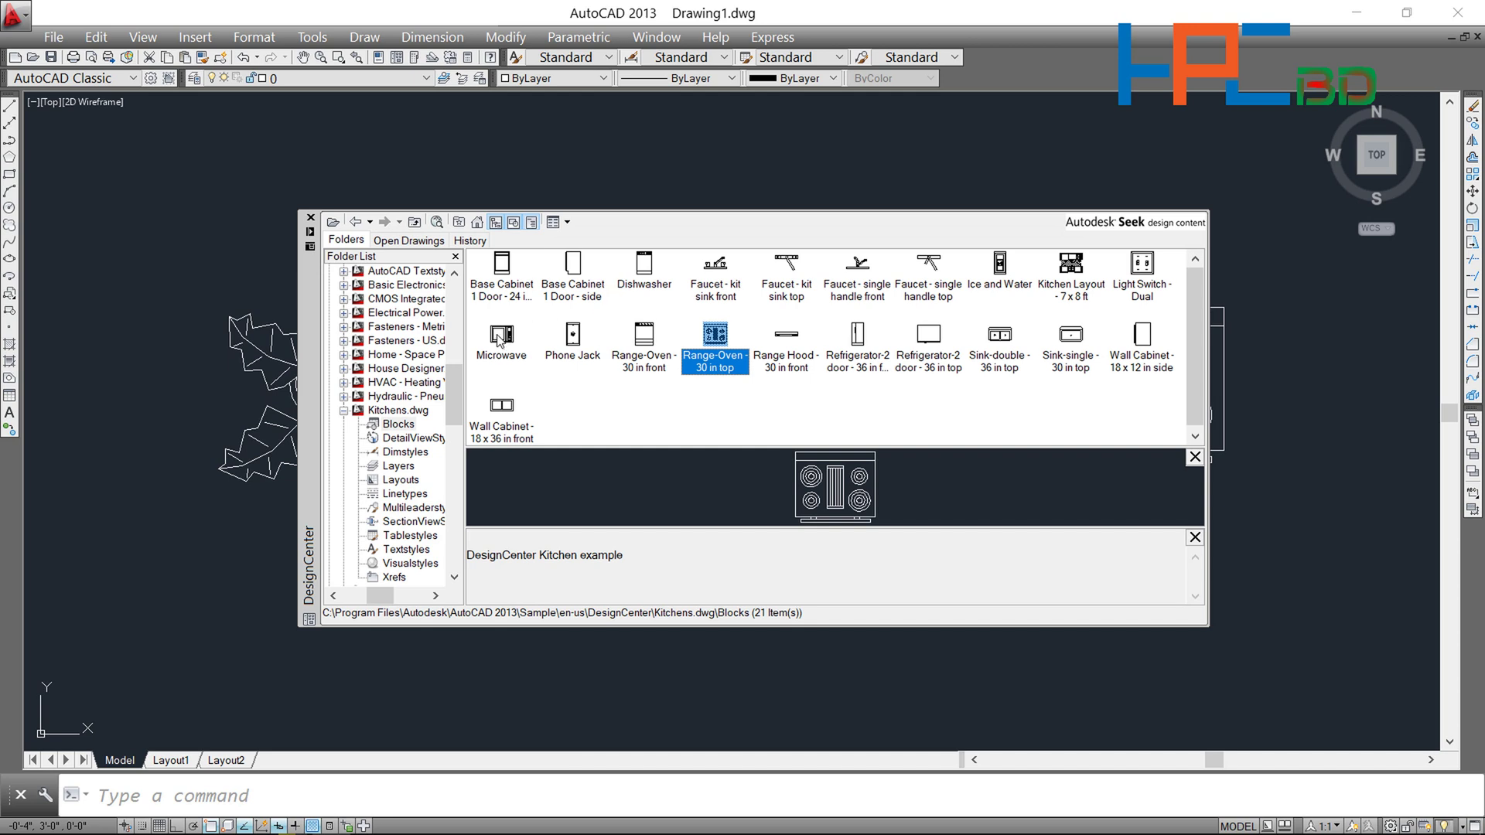
# Step: Drag the Microwave block from Kitchens.dwg to the right of the cooktop
pyautogui.click(499, 340)
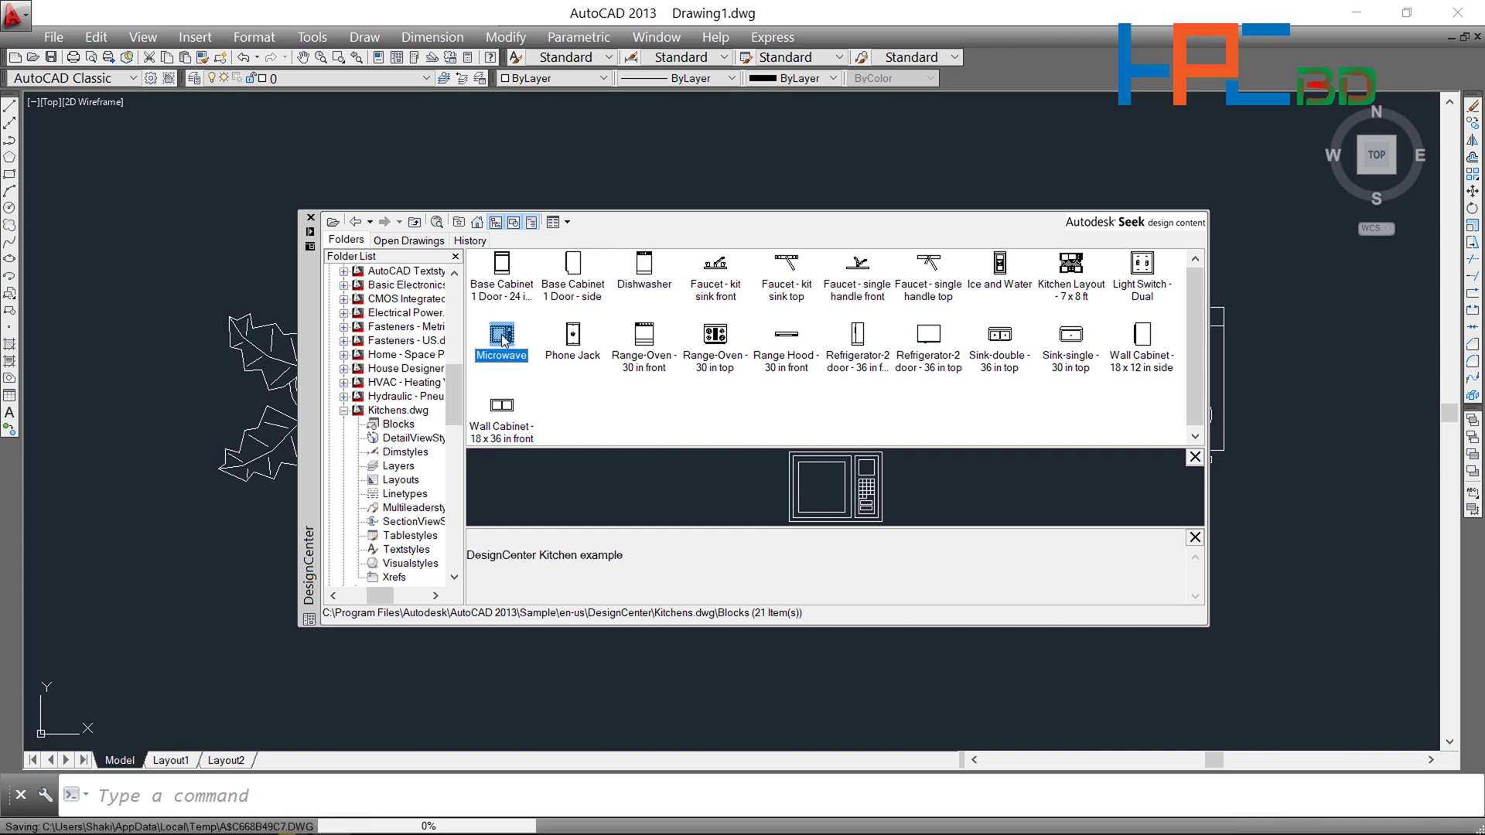
pyautogui.moveTo(499, 340); pyautogui.dragTo(1250, 486)
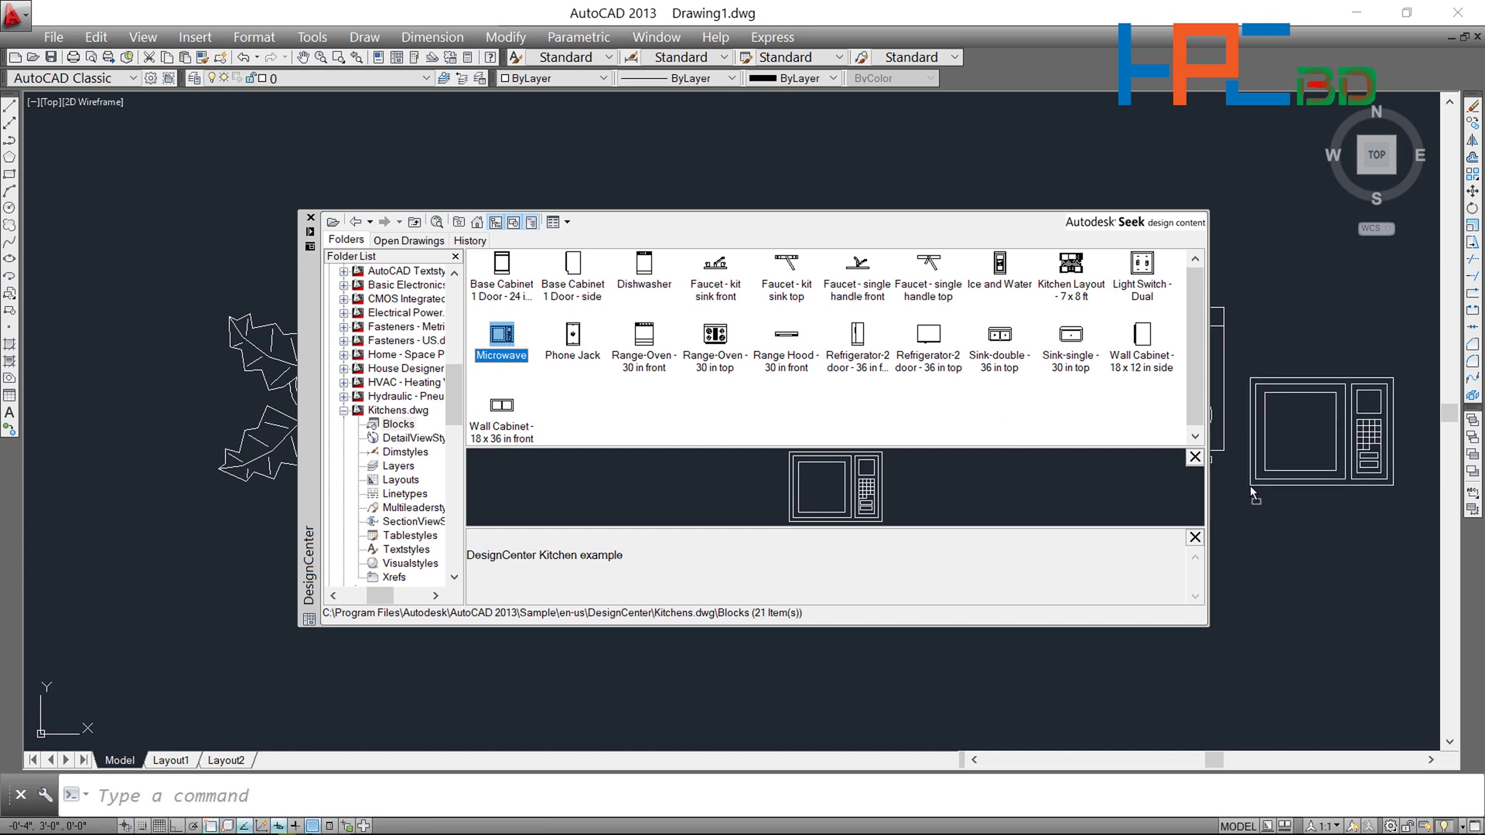
pyautogui.moveTo(1250, 486); pyautogui.dragTo(1250, 486)
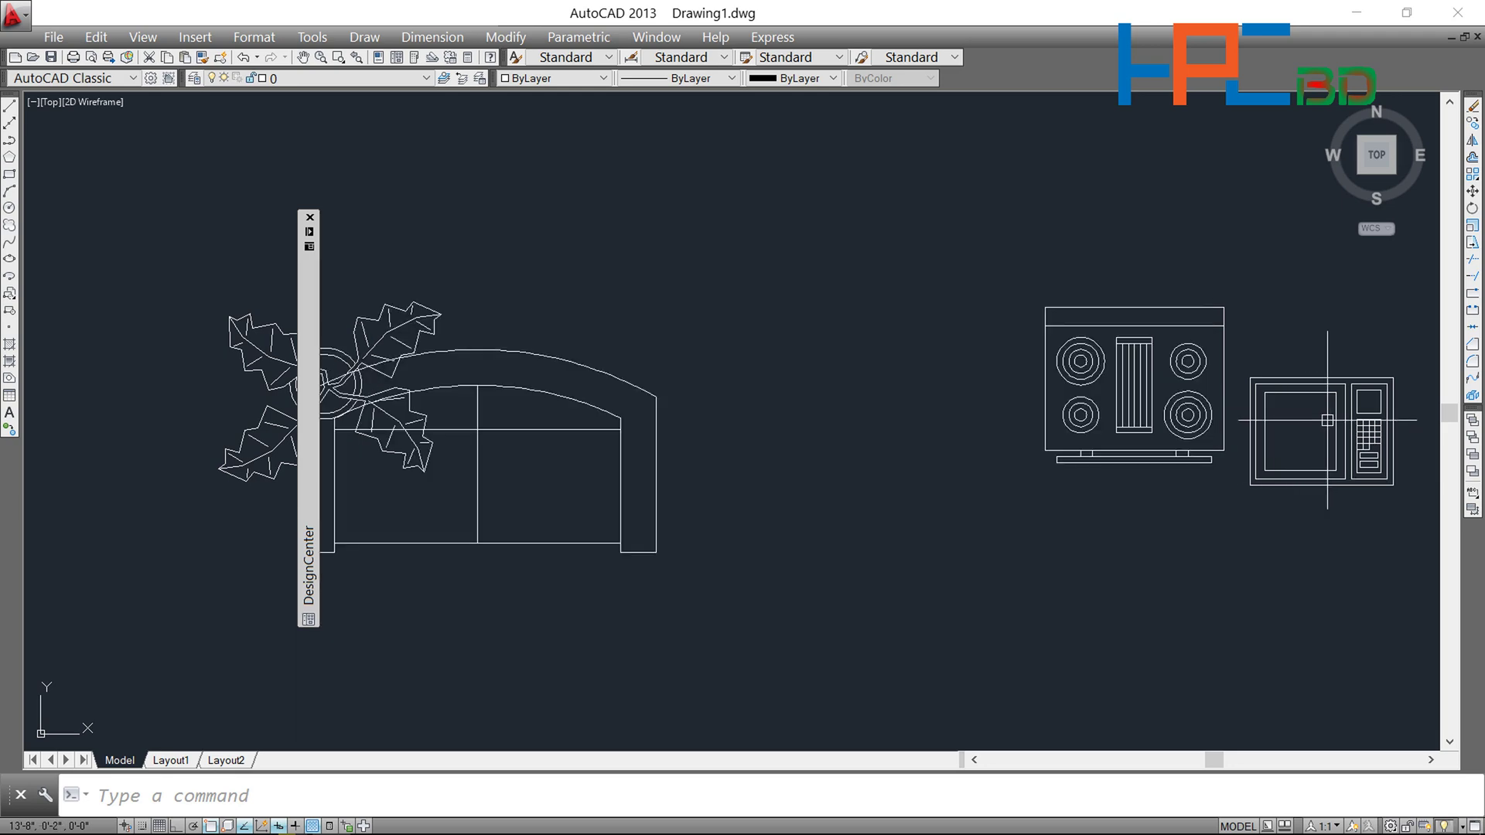
pyautogui.scroll(2, 1328, 420)
pyautogui.scroll(2, 1327, 420)
pyautogui.scroll(-2, 1323, 420)
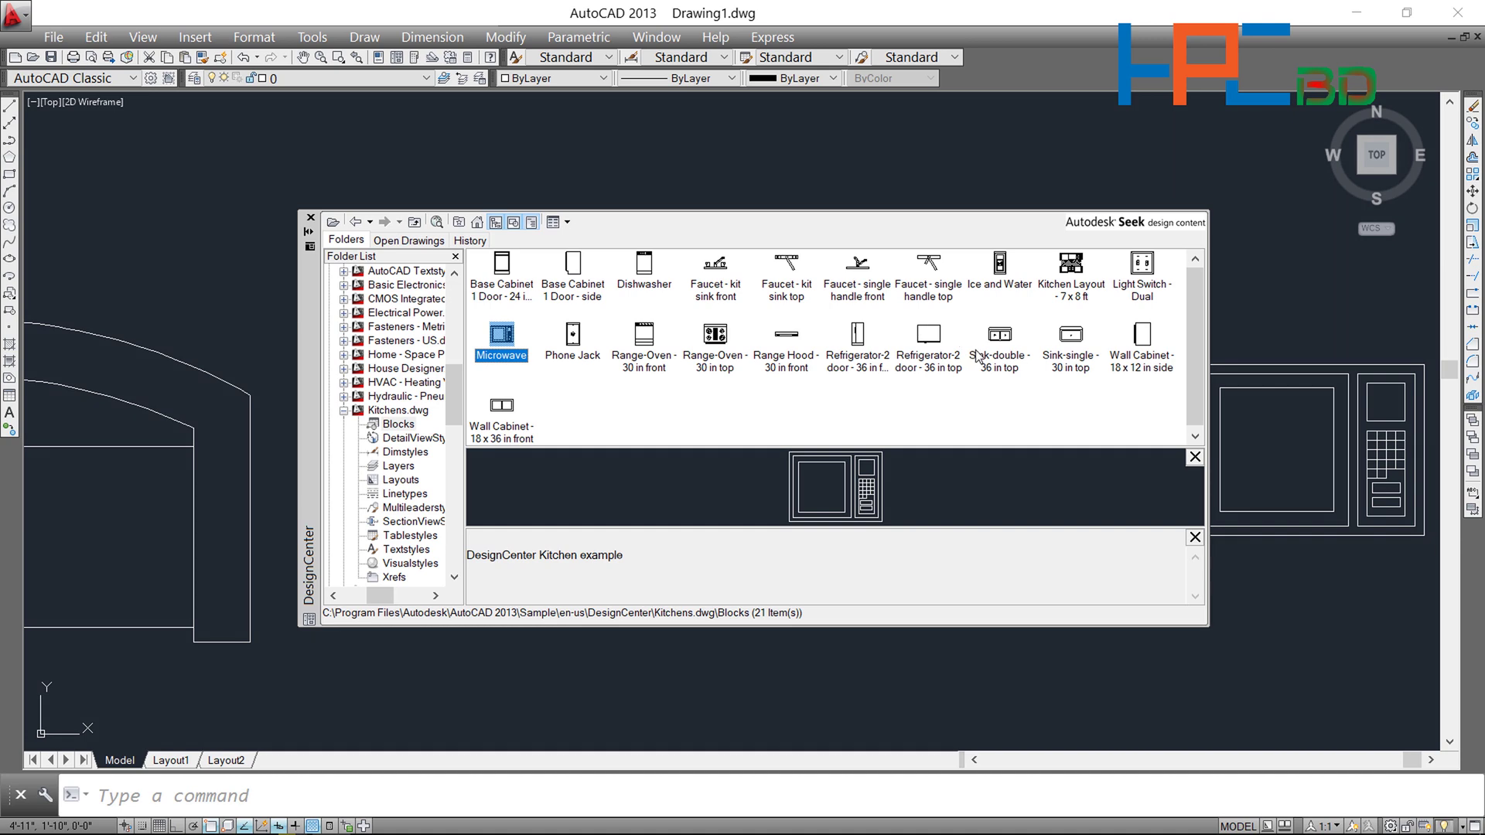
# Step: Navigate Sample > en-us > DesignCenter folder, then close the DesignCenter palette
pyautogui.click(477, 223)
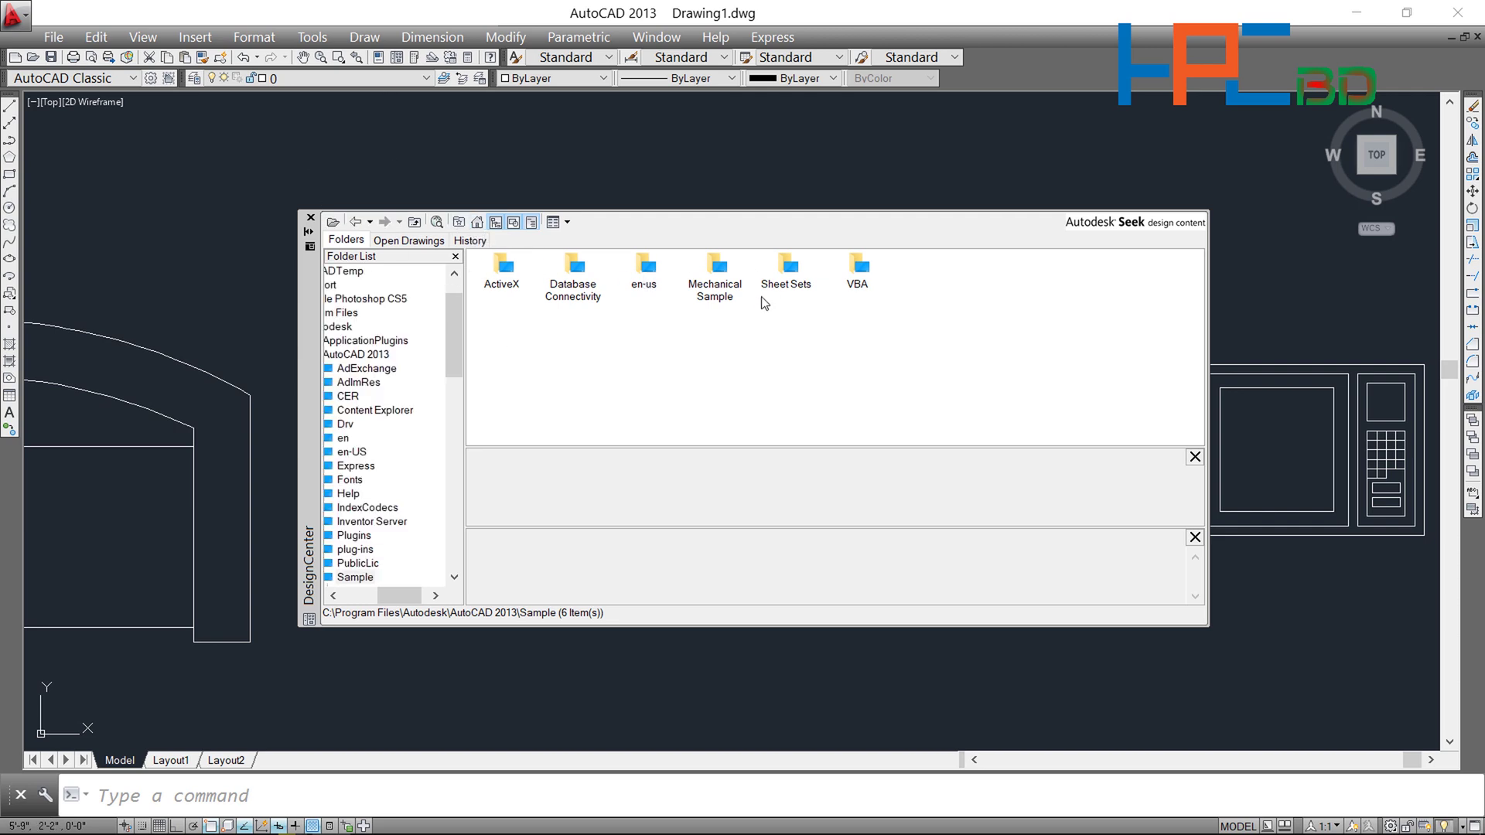
pyautogui.doubleClick(647, 271)
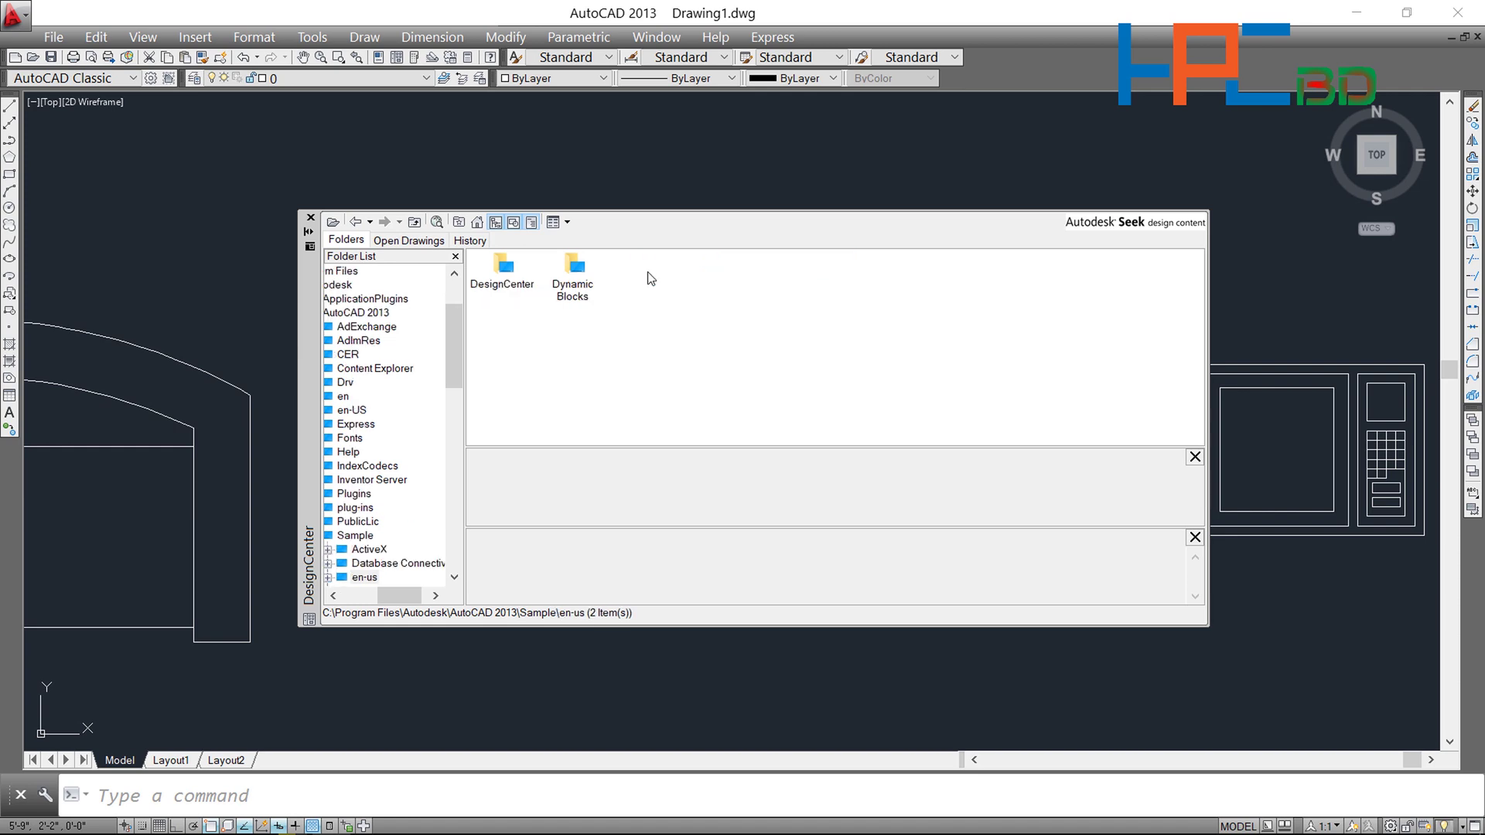
pyautogui.doubleClick(503, 271)
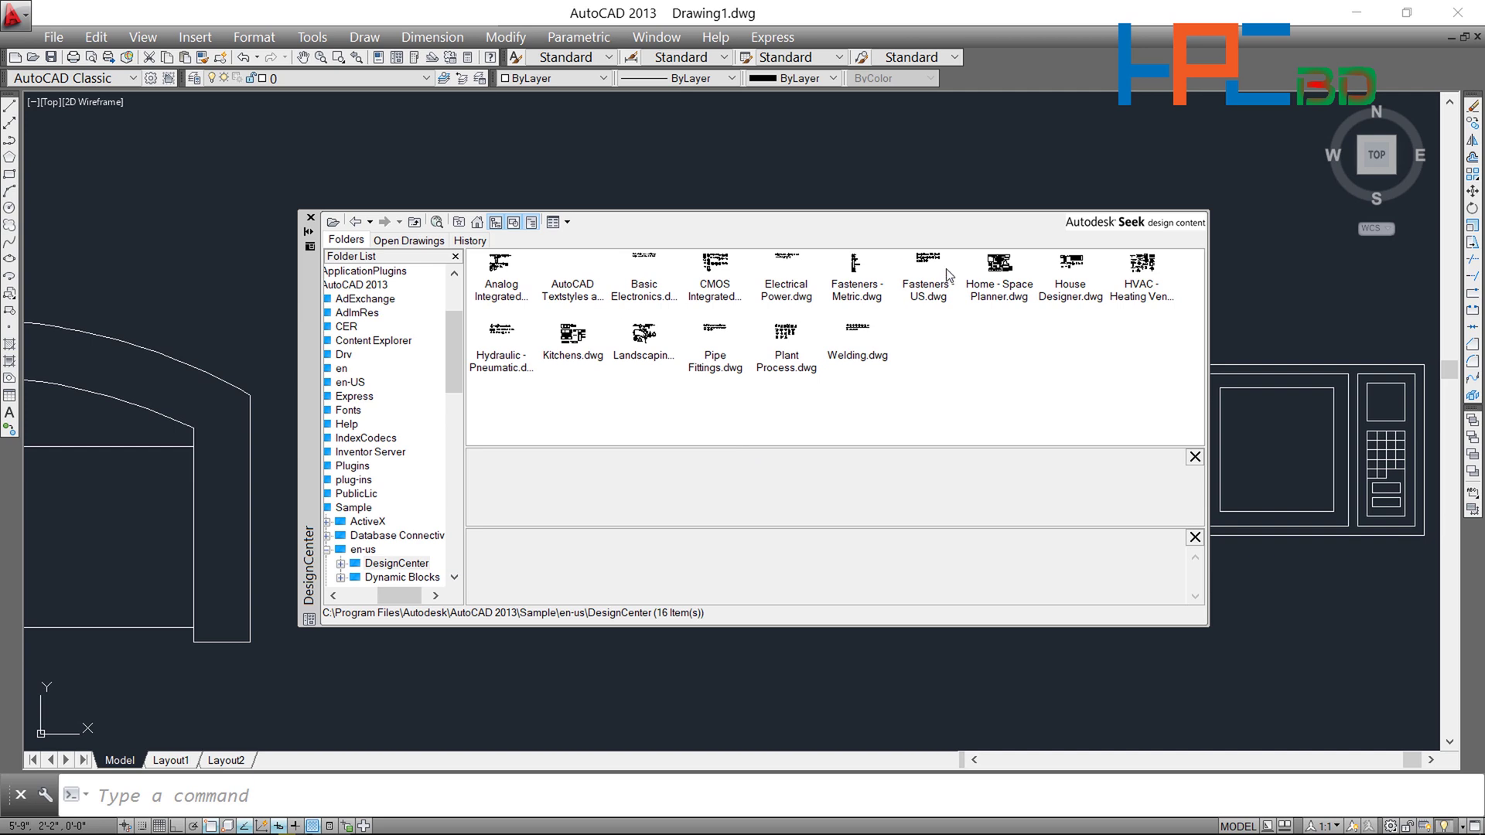
pyautogui.click(311, 219)
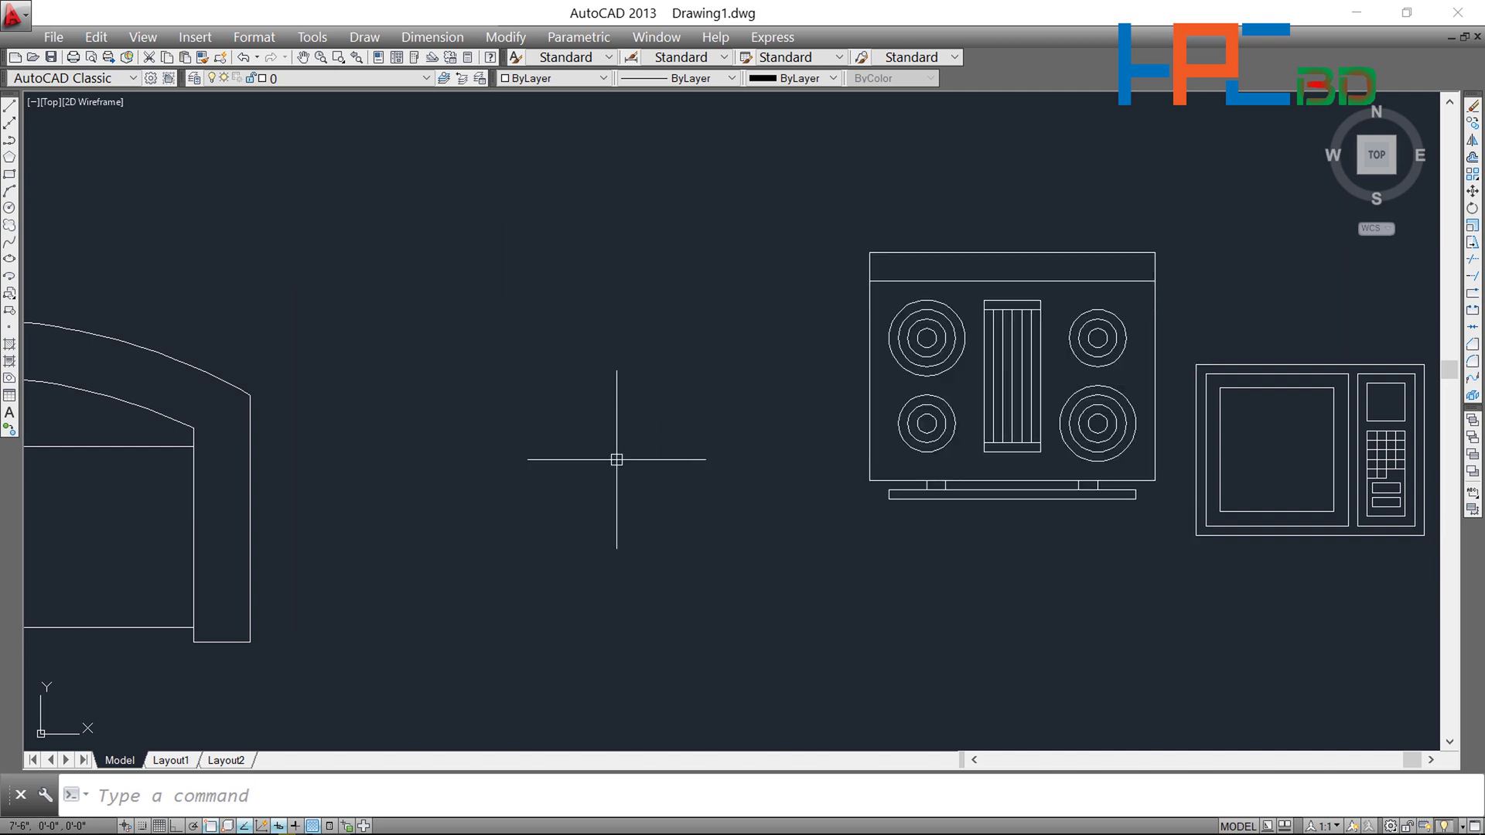
# Step: Pan the drawing slightly and reopen DesignCenter (Ctrl+2) on the 16 sample drawings
pyautogui.scroll(-2, 615, 471)
pyautogui.moveTo(513, 514); pyautogui.dragTo(533, 515, button='middle')
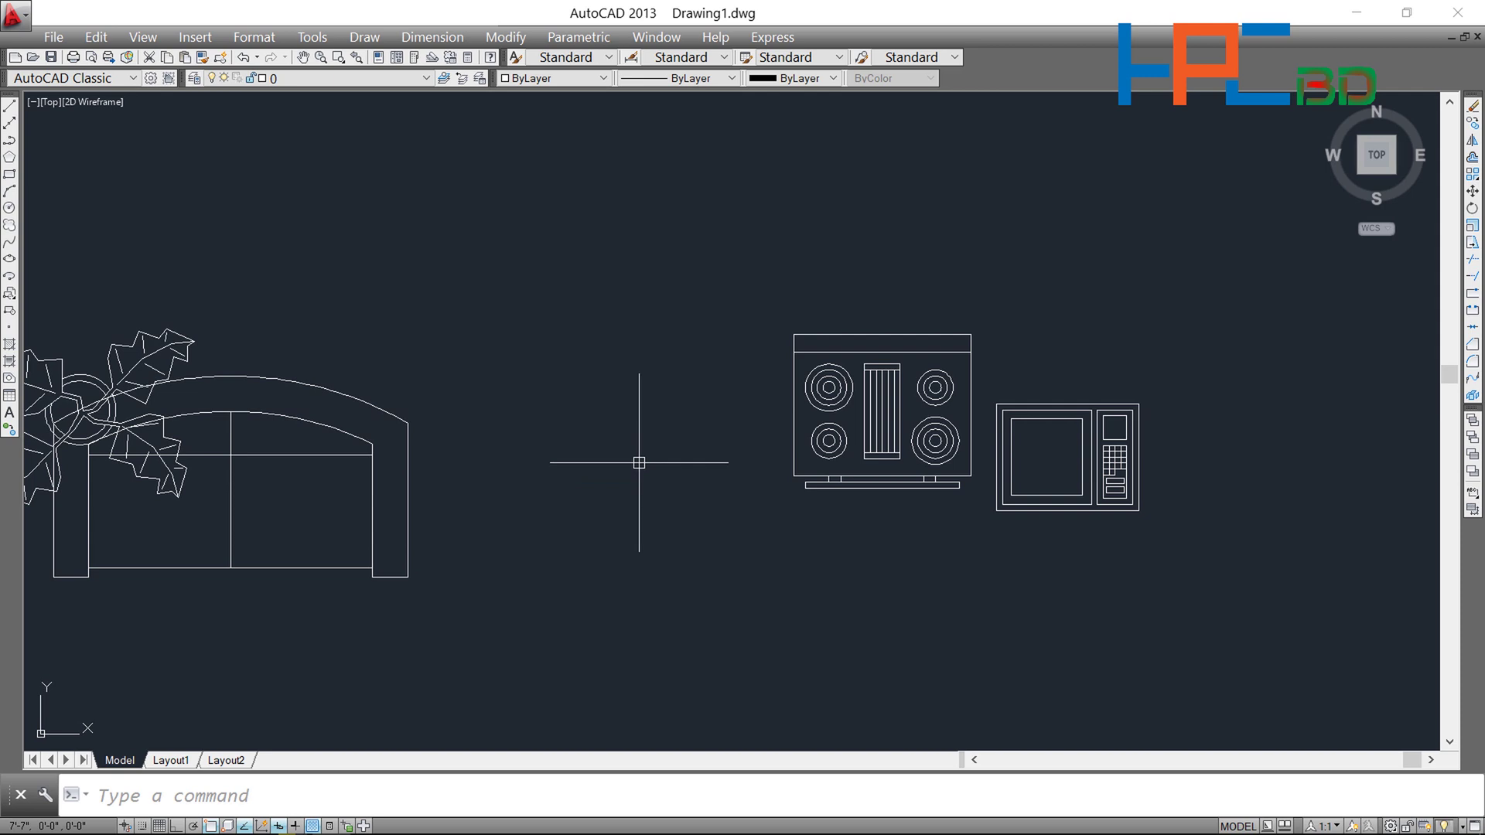
pyautogui.hotkey('ctrl', '2')
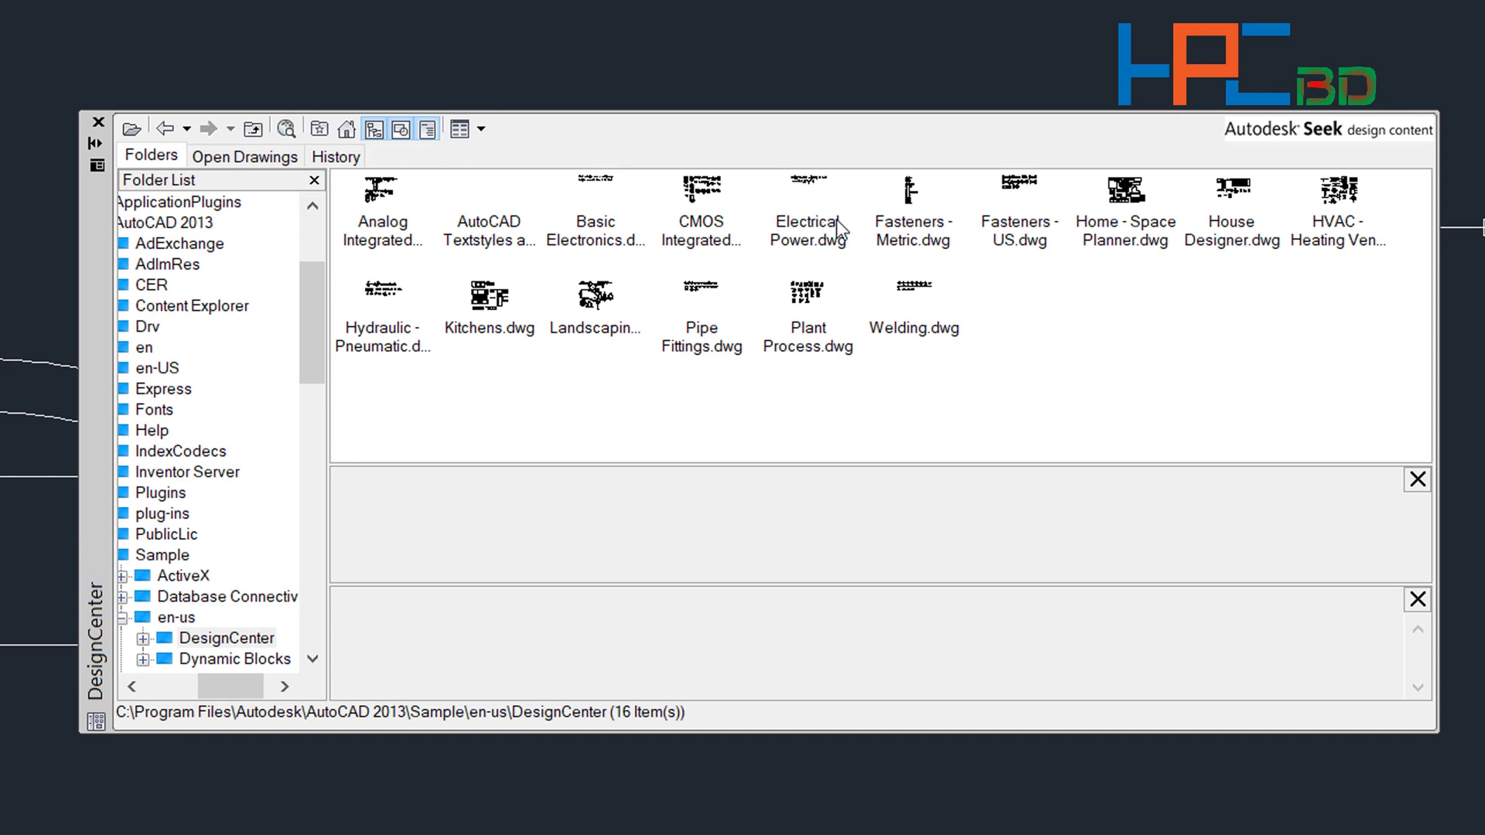
# Step: Go back up to the AutoCAD 2013\Sample folder and its six subfolders
pyautogui.press('BackSpace')
pyautogui.press('BackSpace')
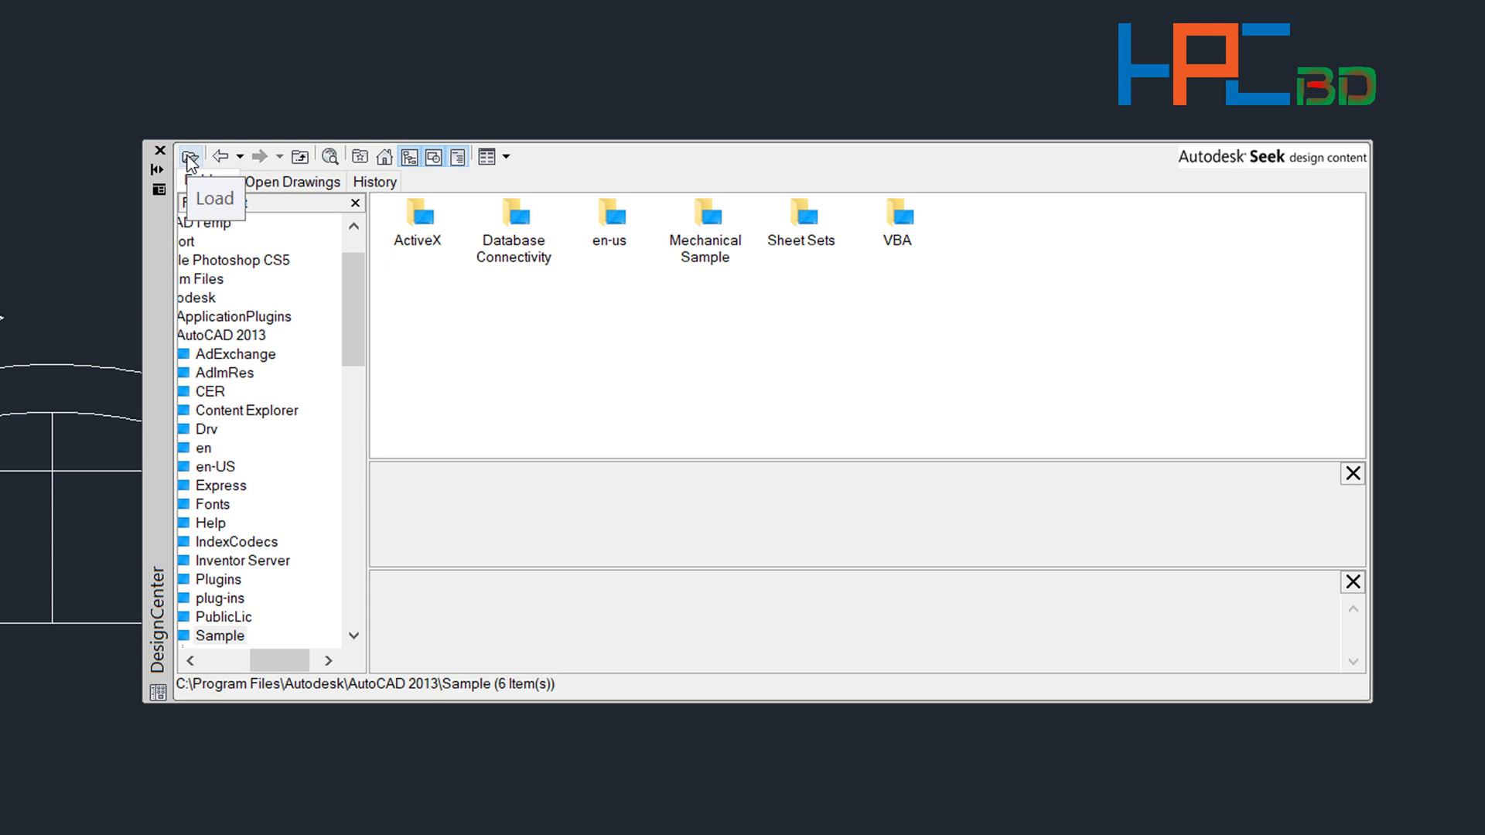
# Step: Load 1343939490.dwg from the Desktop into DesignCenter, showing its 12 content types
pyautogui.click(190, 161)
pyautogui.click(190, 161)
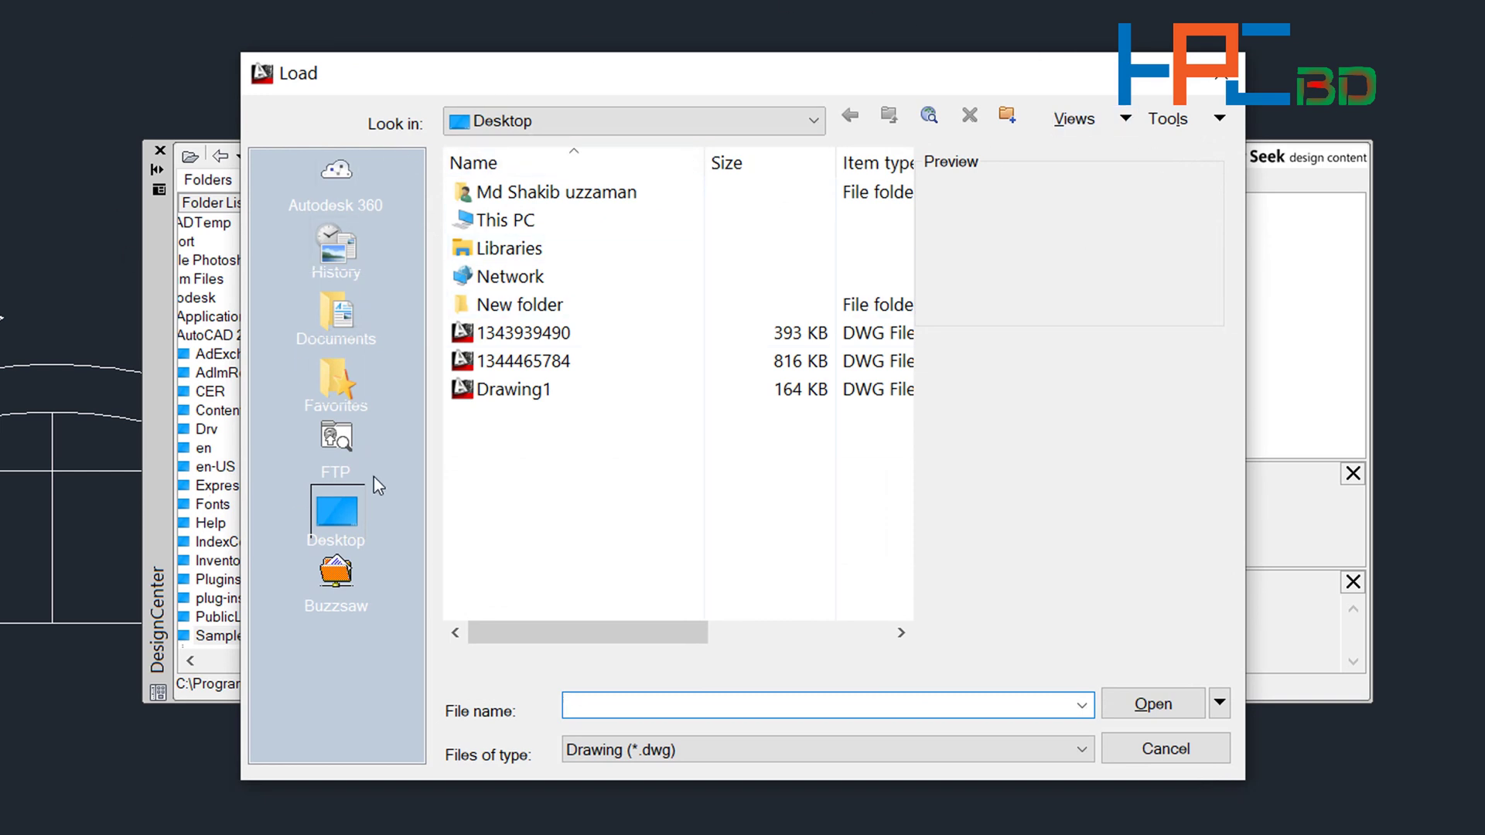
pyautogui.click(333, 513)
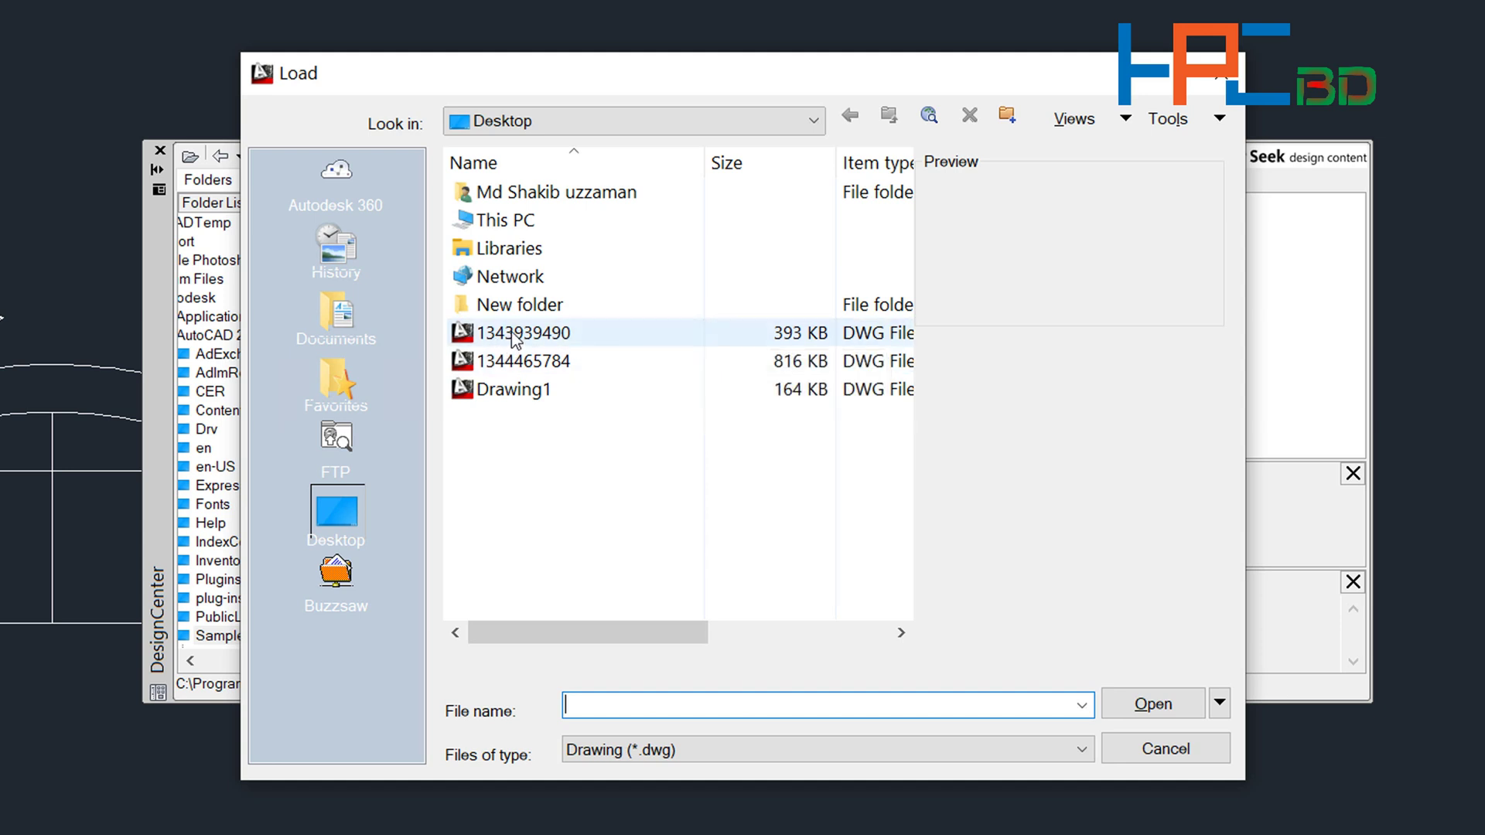
pyautogui.moveTo(524, 333)
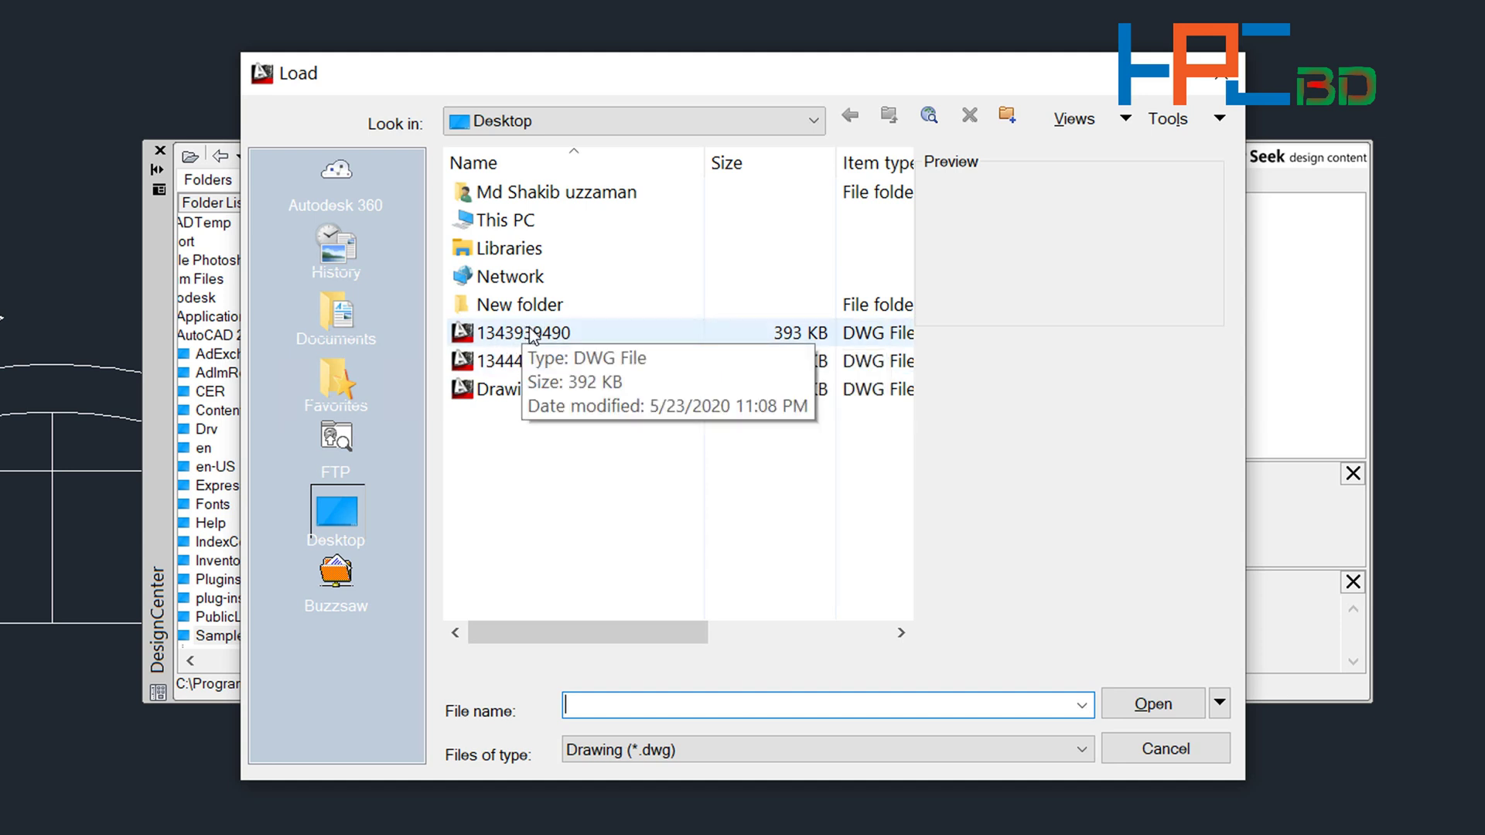
pyautogui.doubleClick(531, 334)
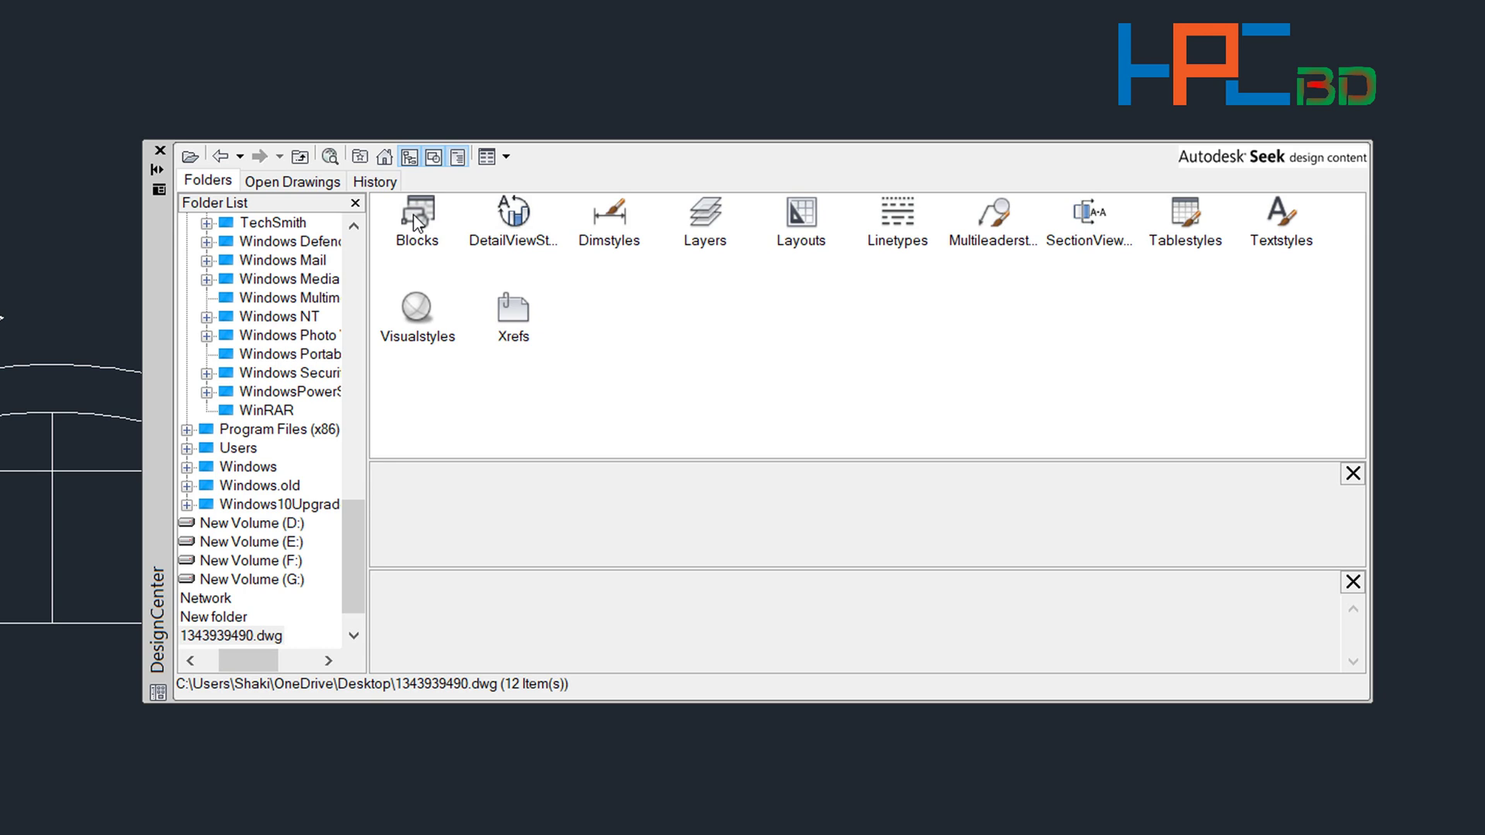
# Step: List 1343939490.dwg's blocks, preview _Open90 and TB6, and cancel TB6's Insert dialog
pyautogui.doubleClick(413, 213)
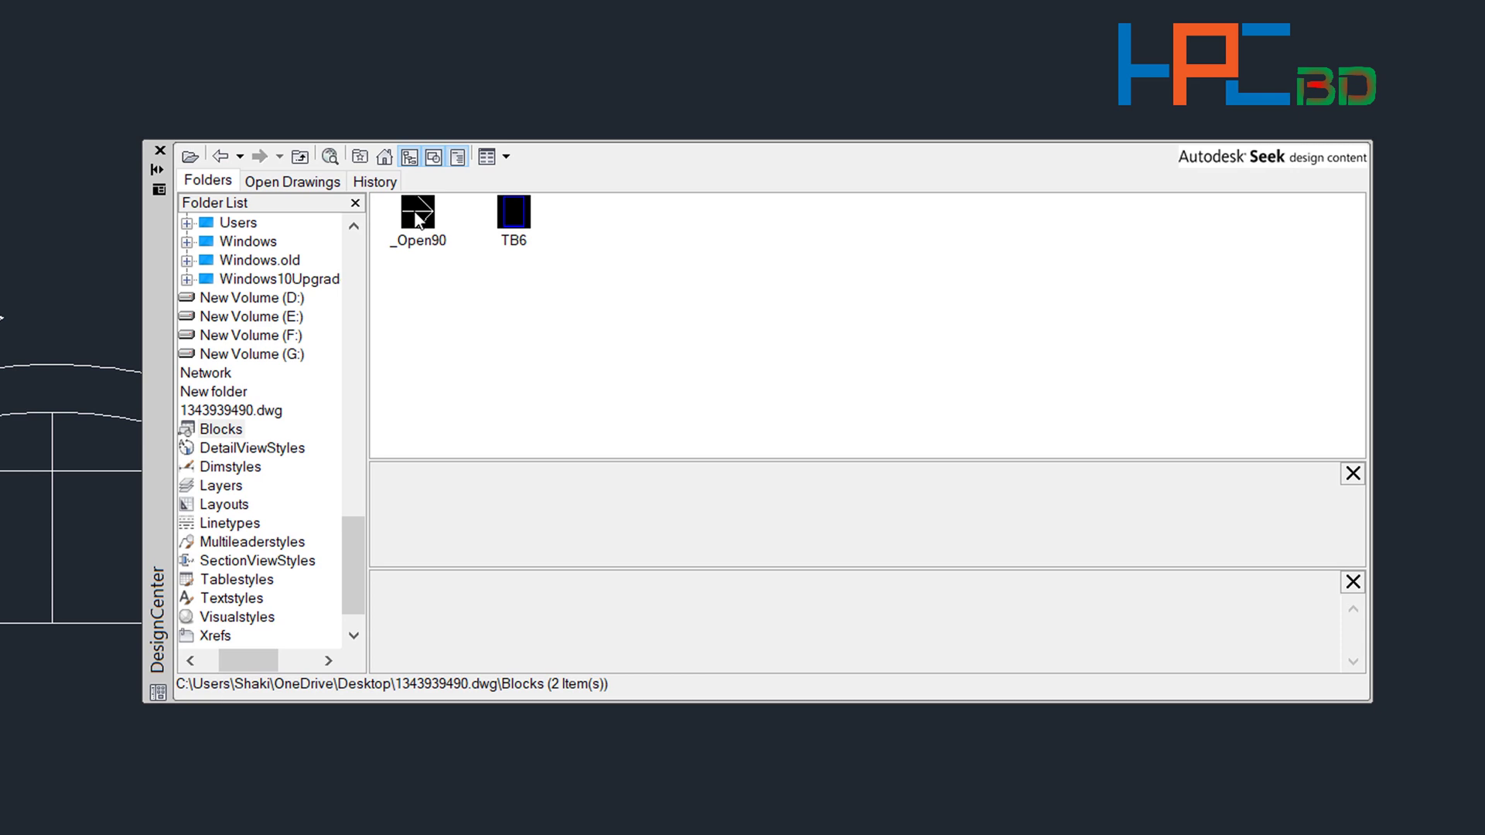
pyautogui.click(418, 219)
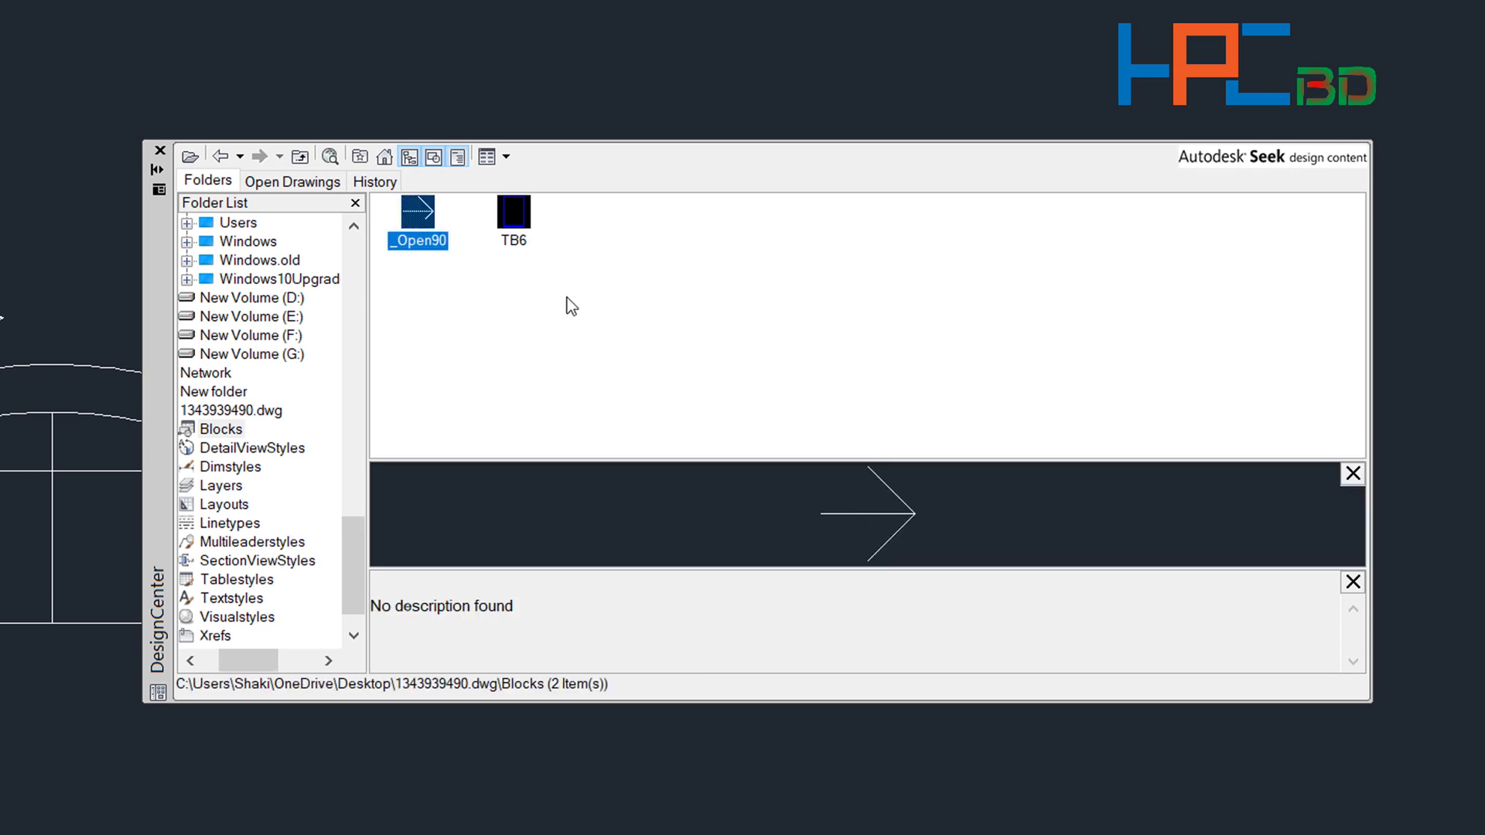
pyautogui.click(515, 217)
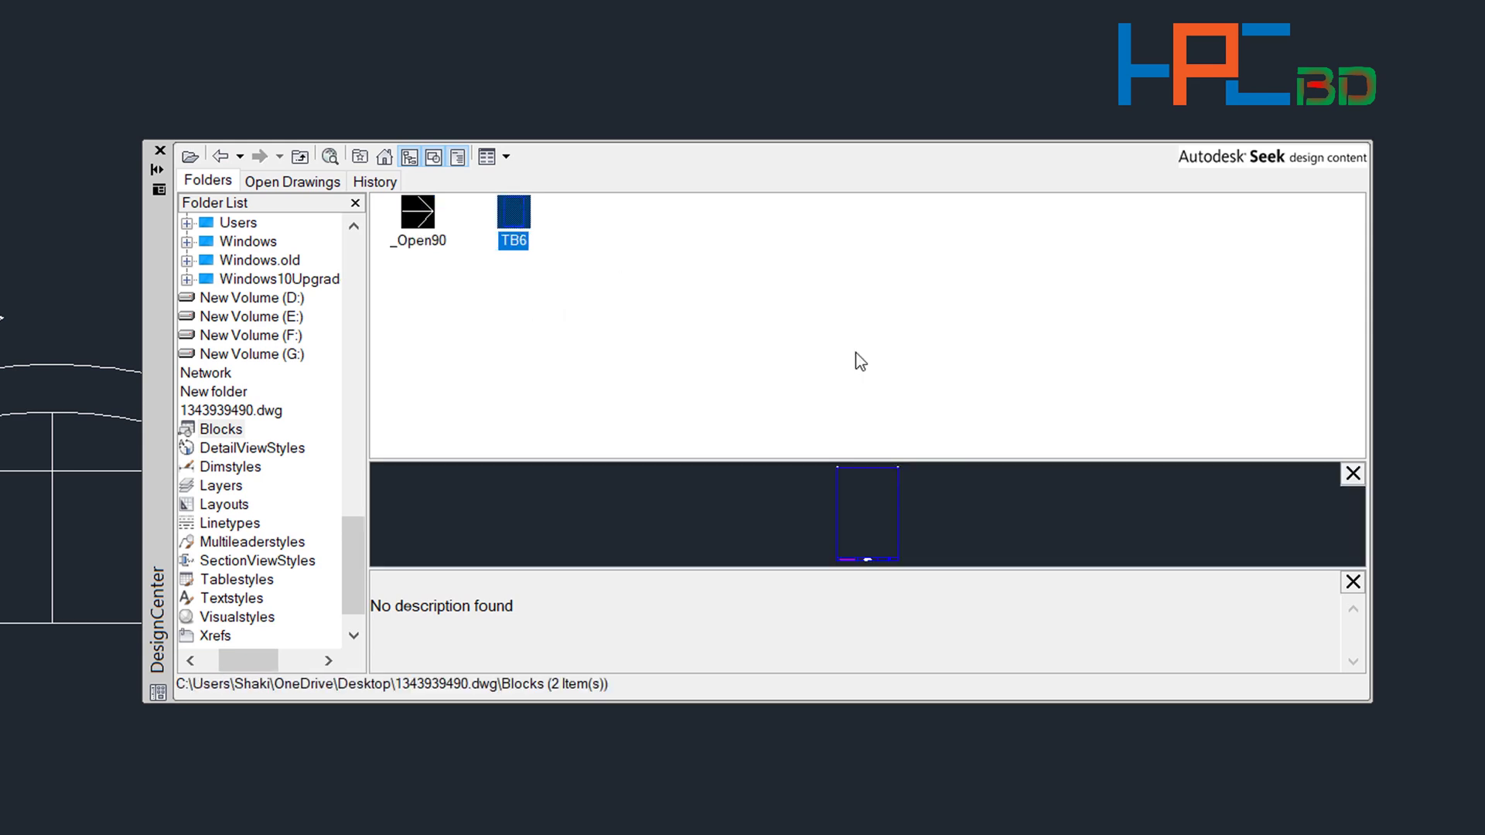
pyautogui.doubleClick(514, 213)
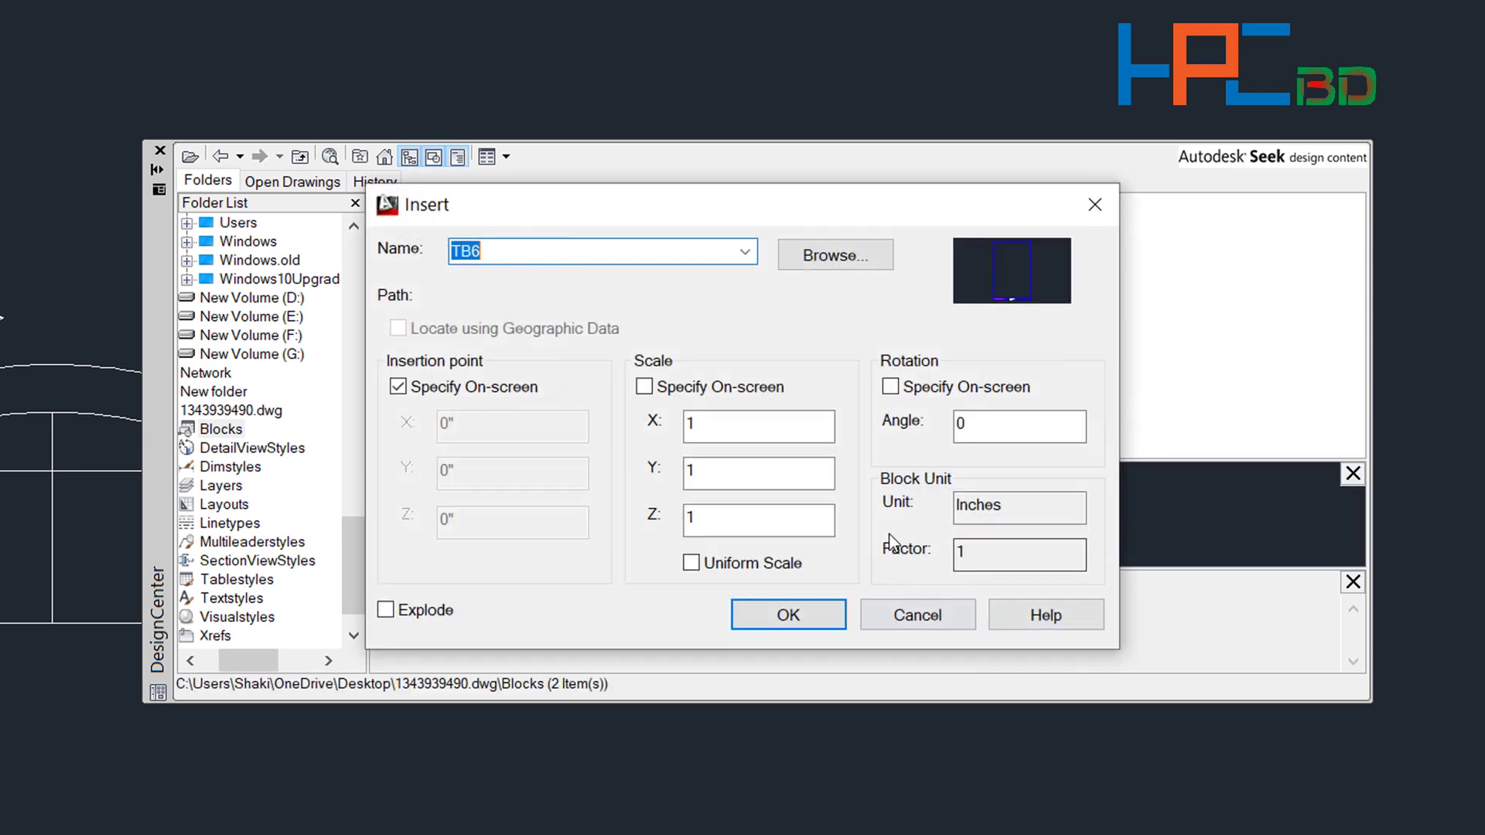
pyautogui.click(1091, 209)
pyautogui.click(190, 157)
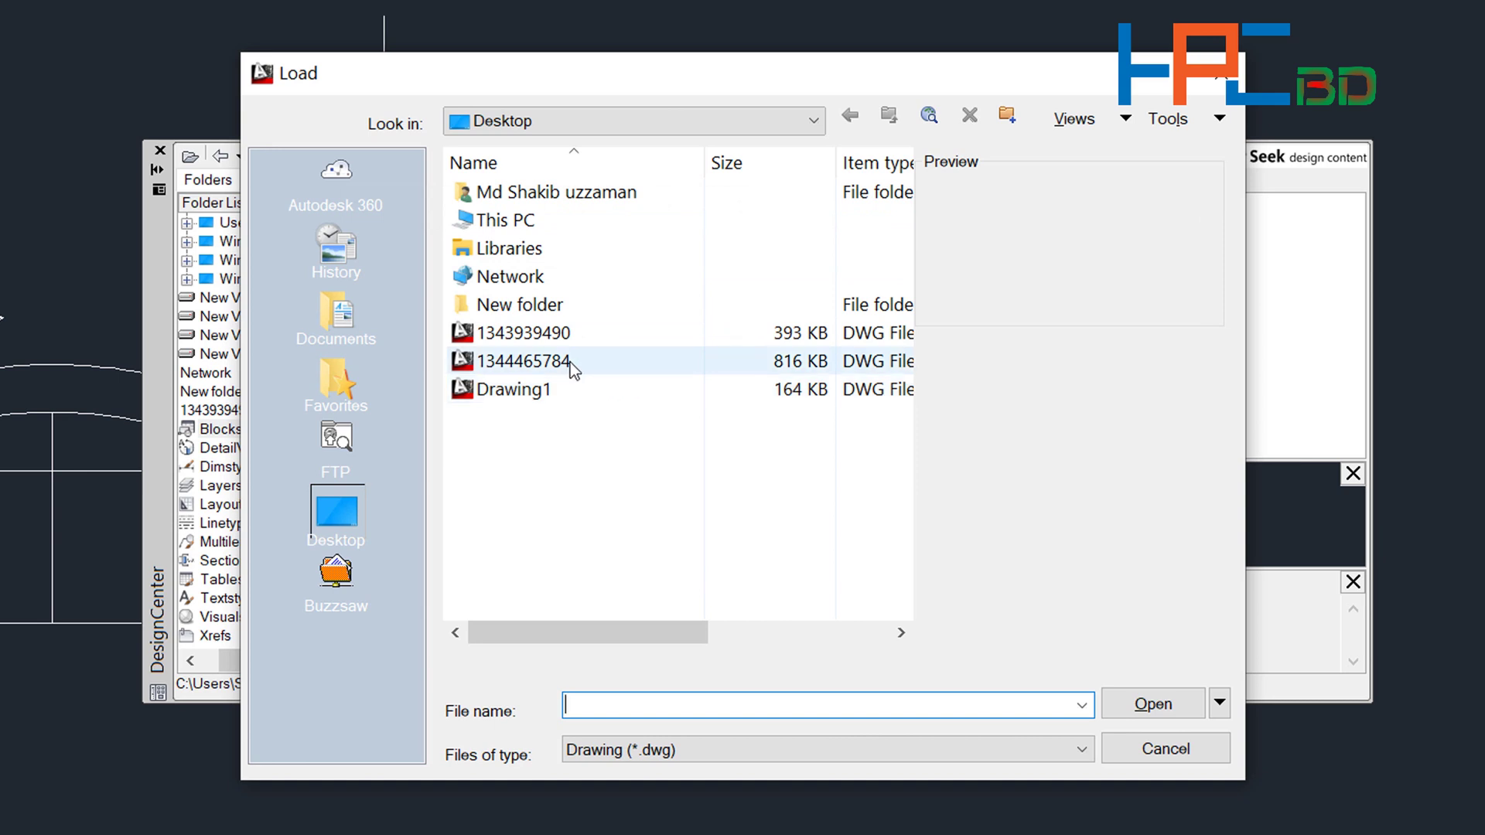
pyautogui.moveTo(523, 361)
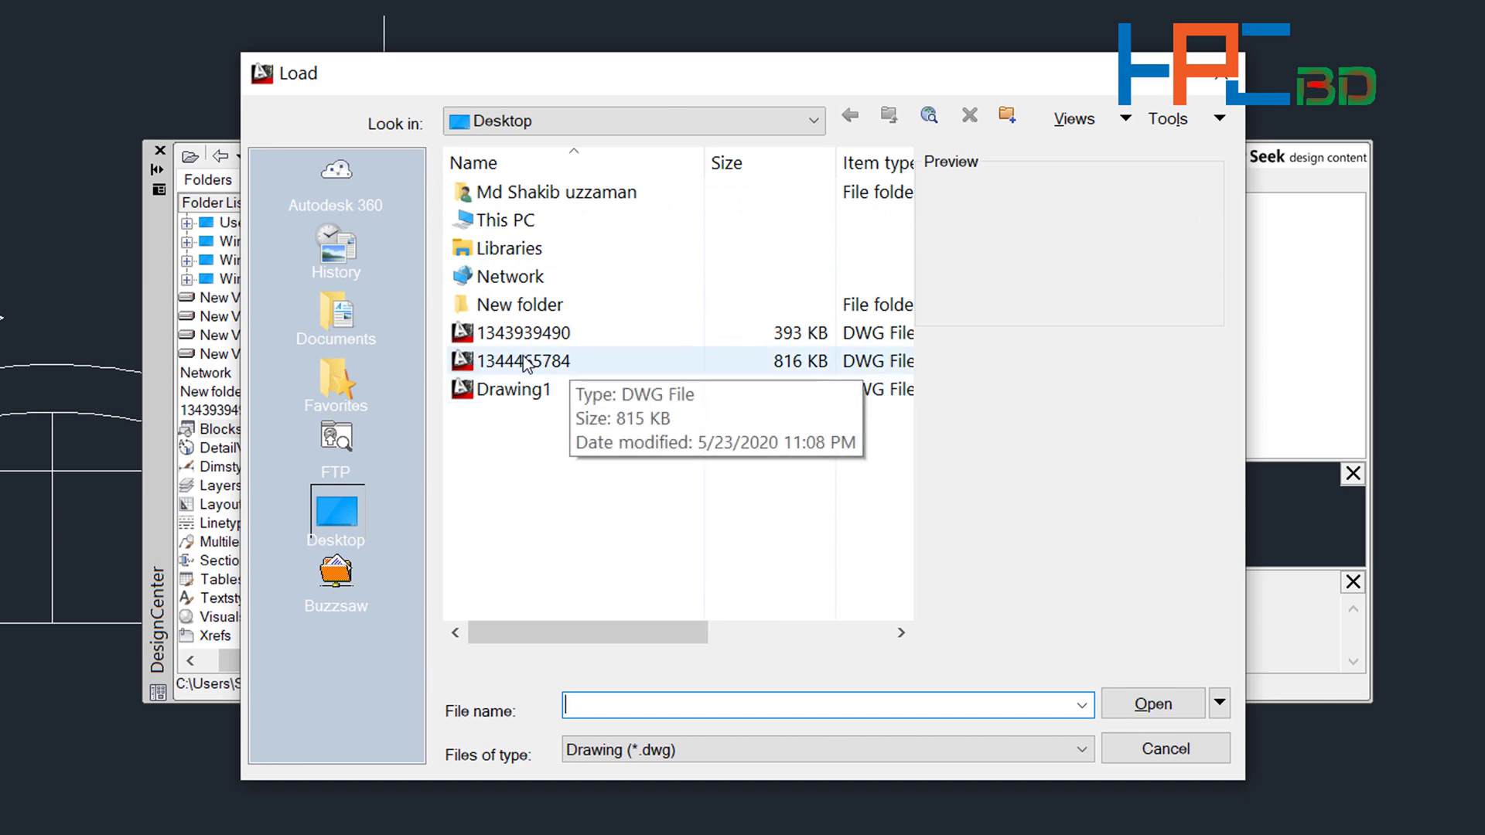
# Step: Load 1344465784.dwg from the Desktop and list its blocks
pyautogui.click(526, 363)
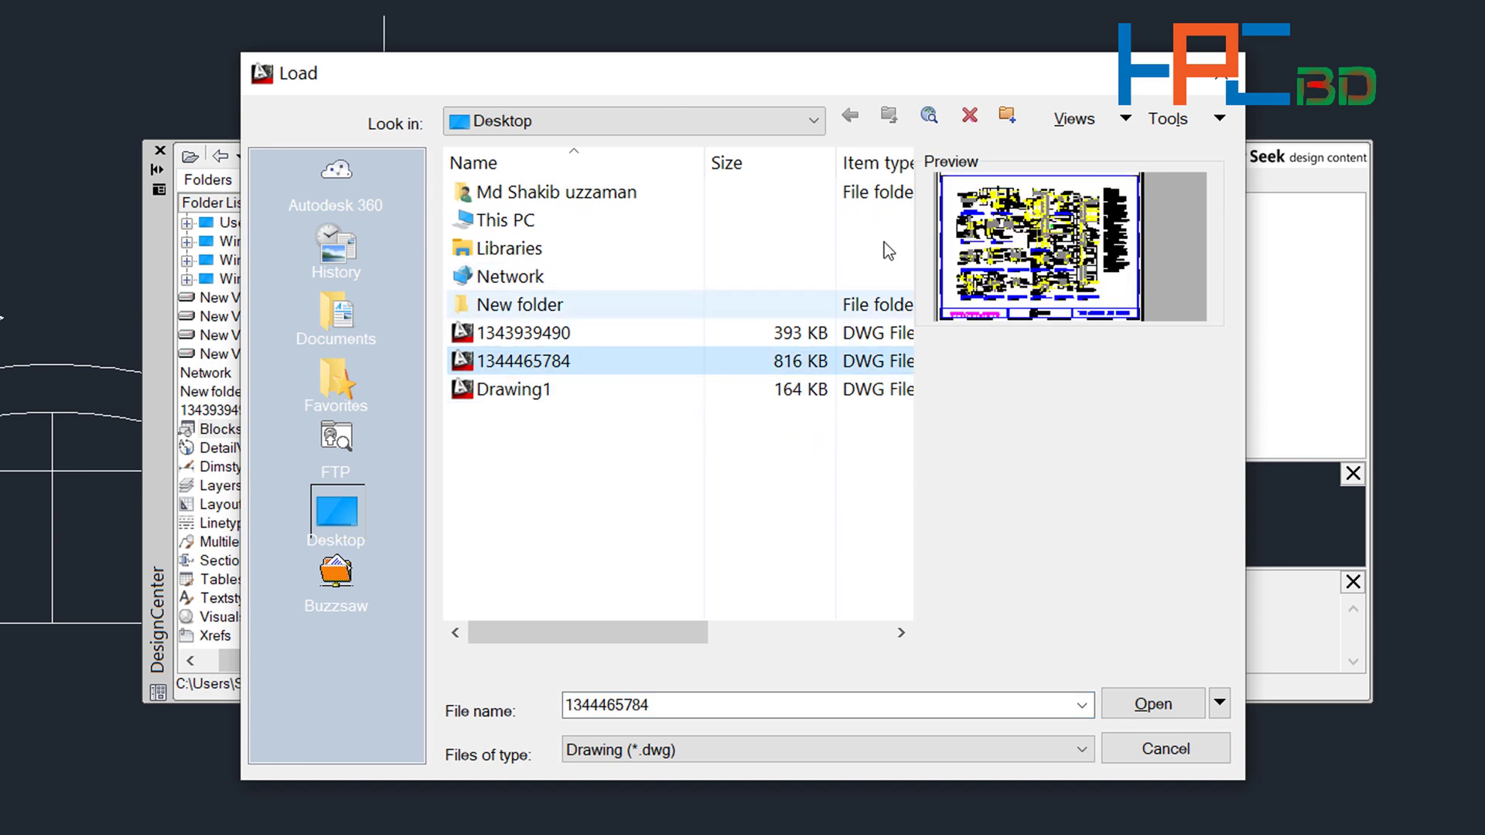
pyautogui.click(1153, 705)
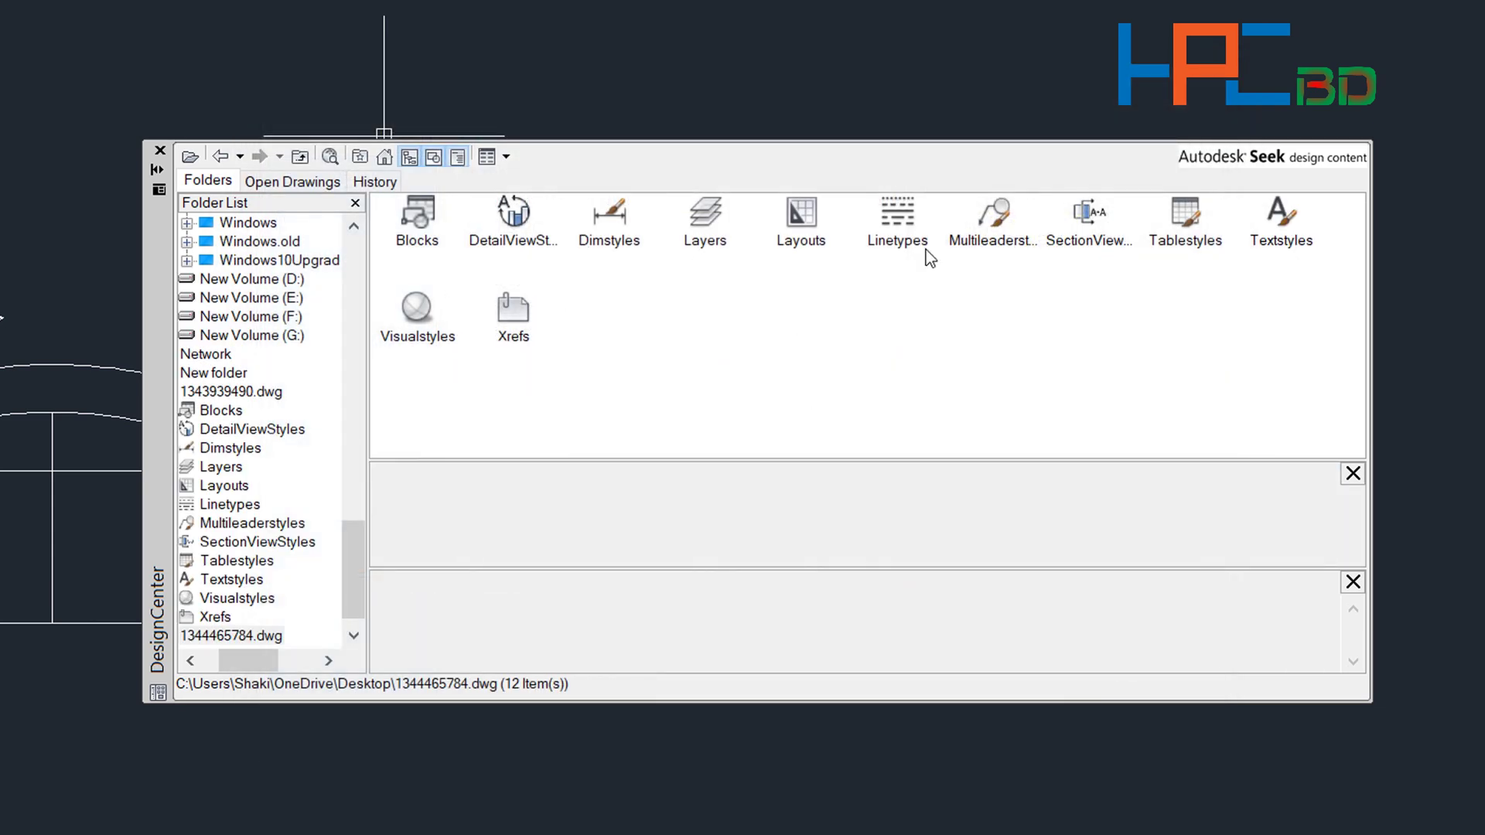
pyautogui.doubleClick(419, 217)
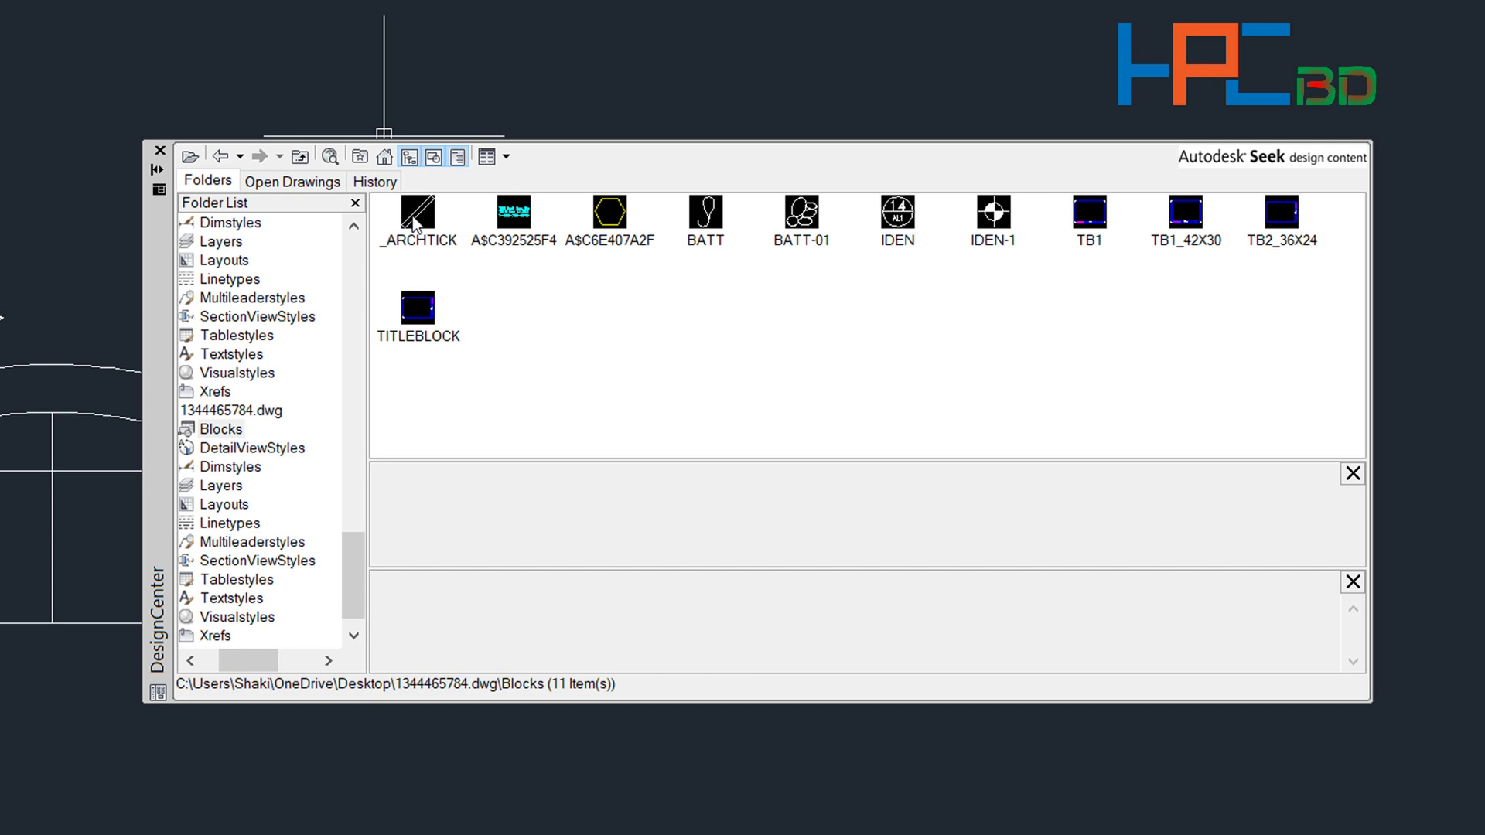
# Step: Preview all eleven blocks, _ARCHTICK through TITLEBLOCK, then return to the content categories
pyautogui.click(418, 224)
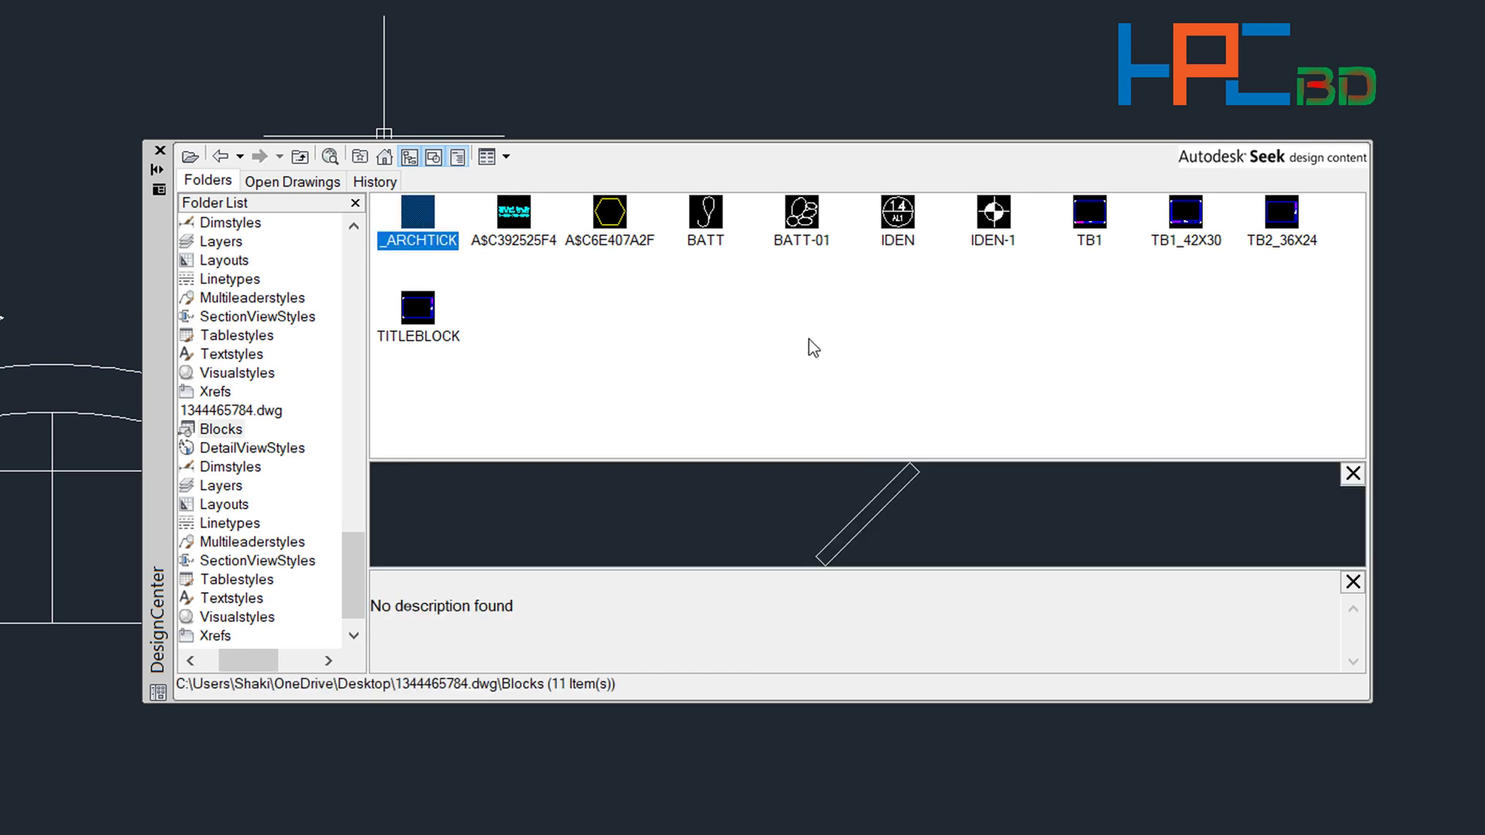
pyautogui.click(514, 221)
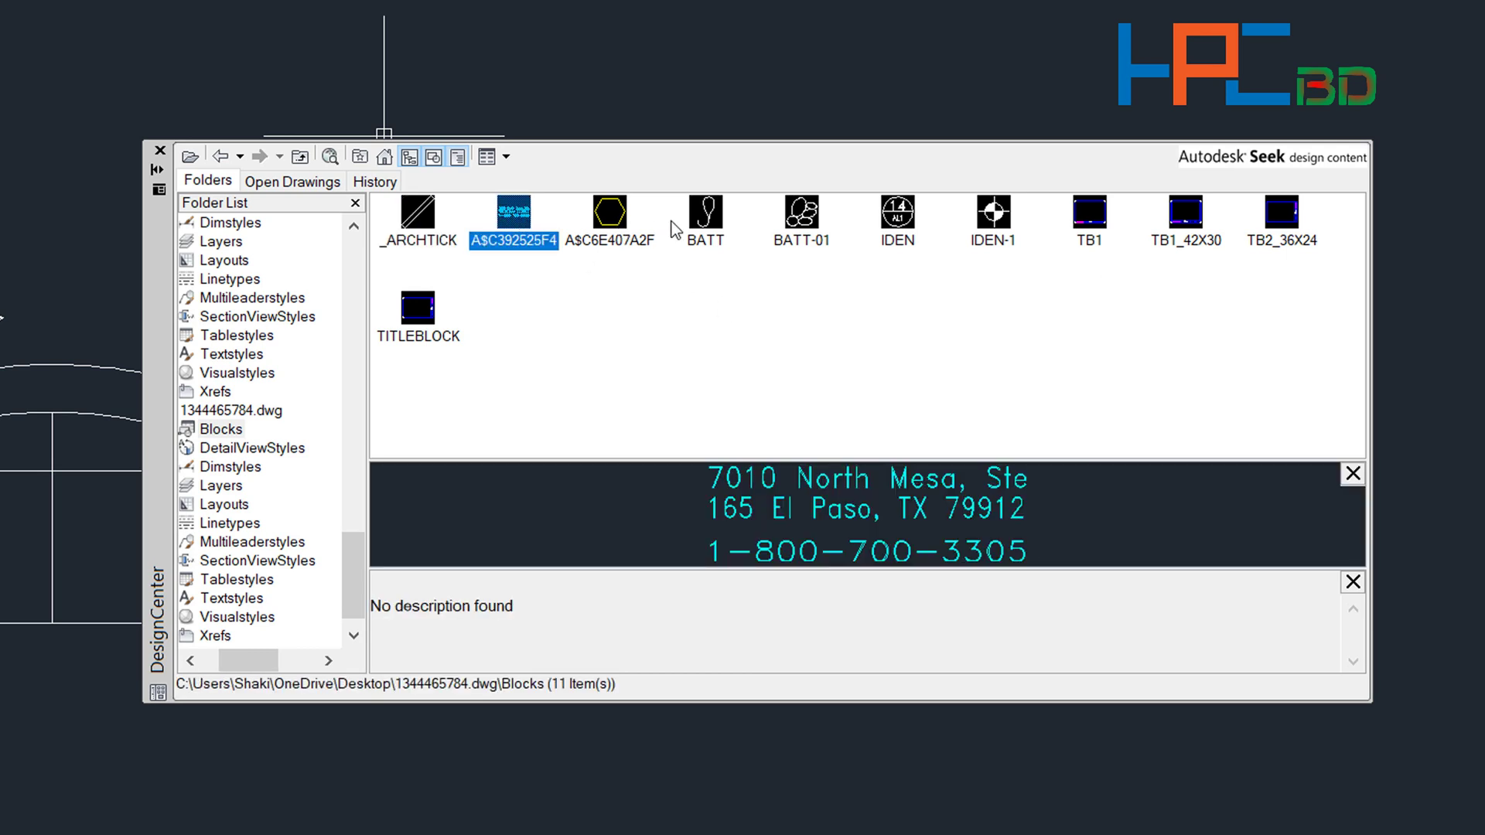
pyautogui.click(623, 215)
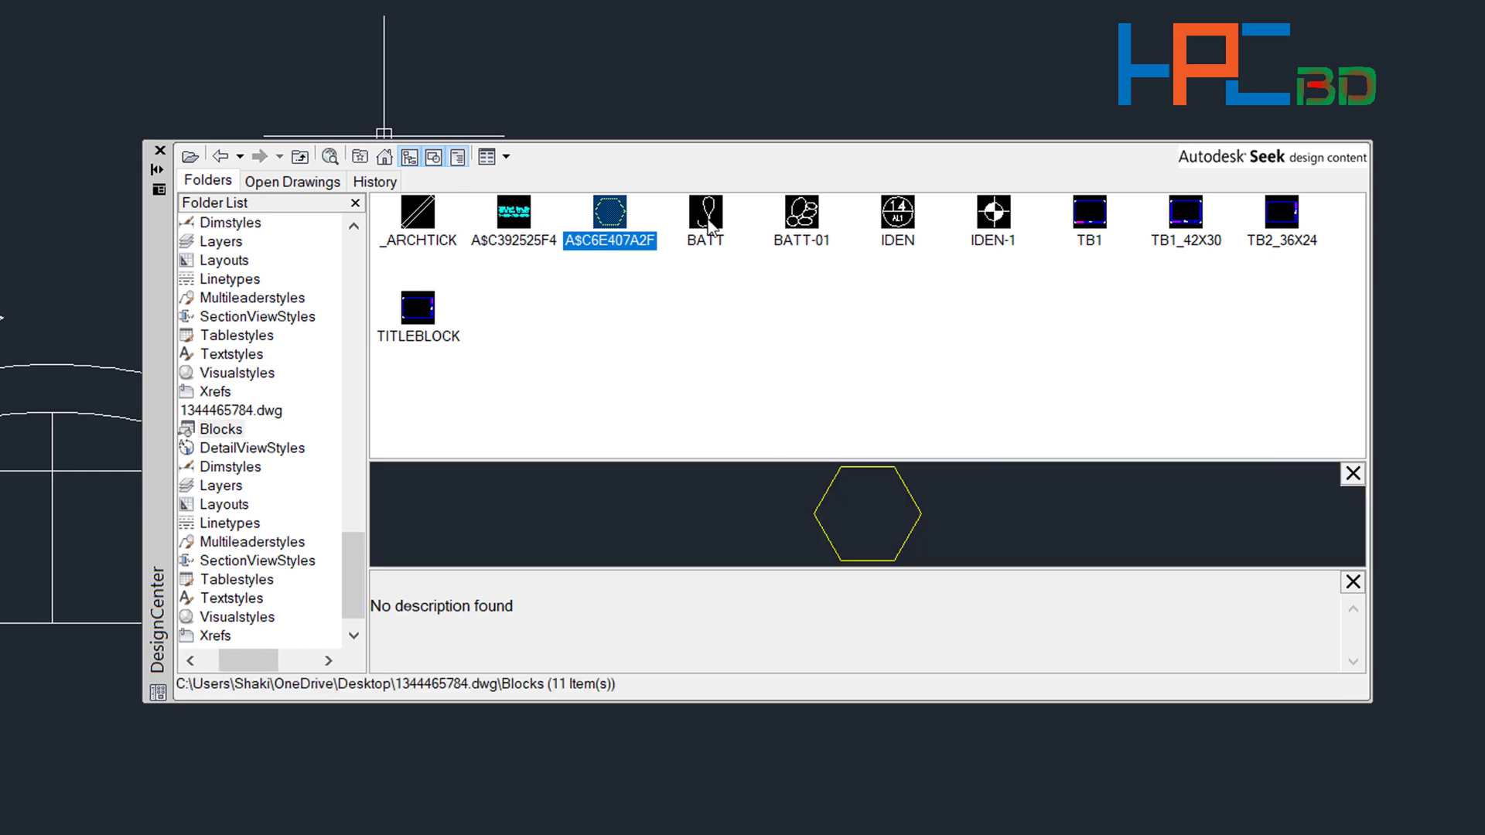
pyautogui.click(708, 225)
pyautogui.click(810, 217)
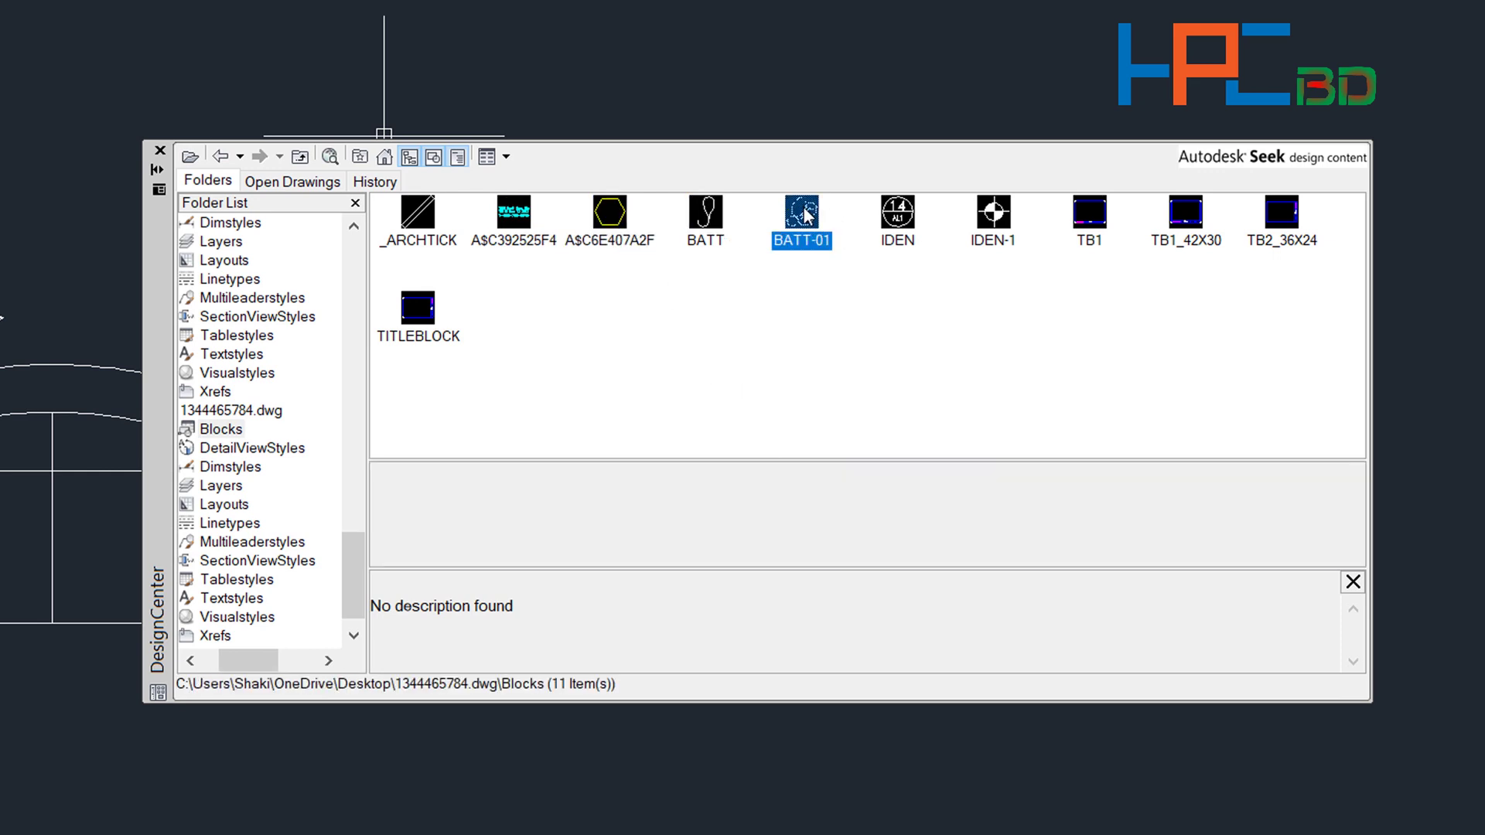
pyautogui.click(882, 221)
pyautogui.click(992, 222)
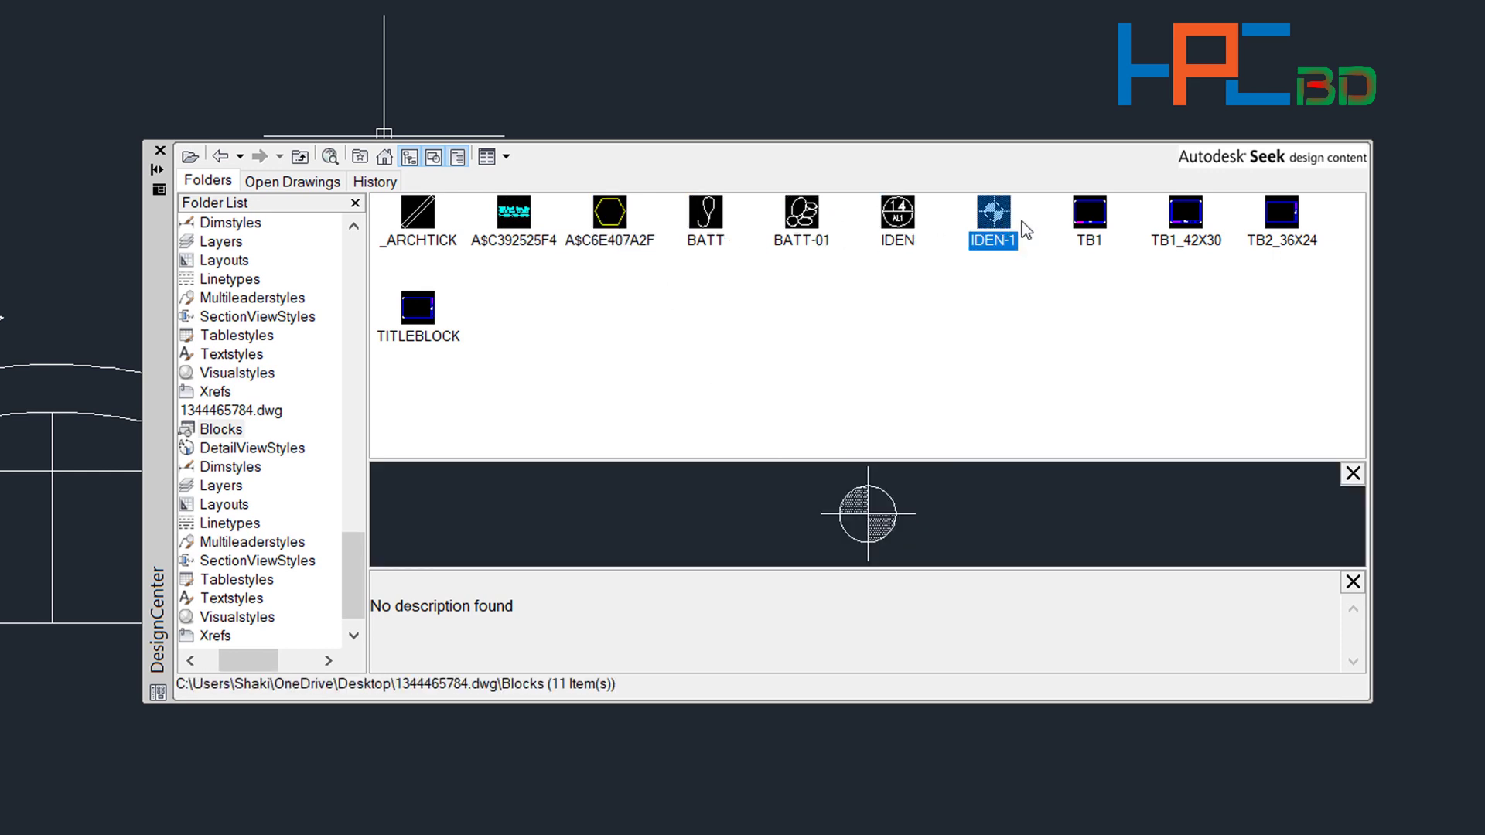
pyautogui.click(1087, 224)
pyautogui.click(1172, 224)
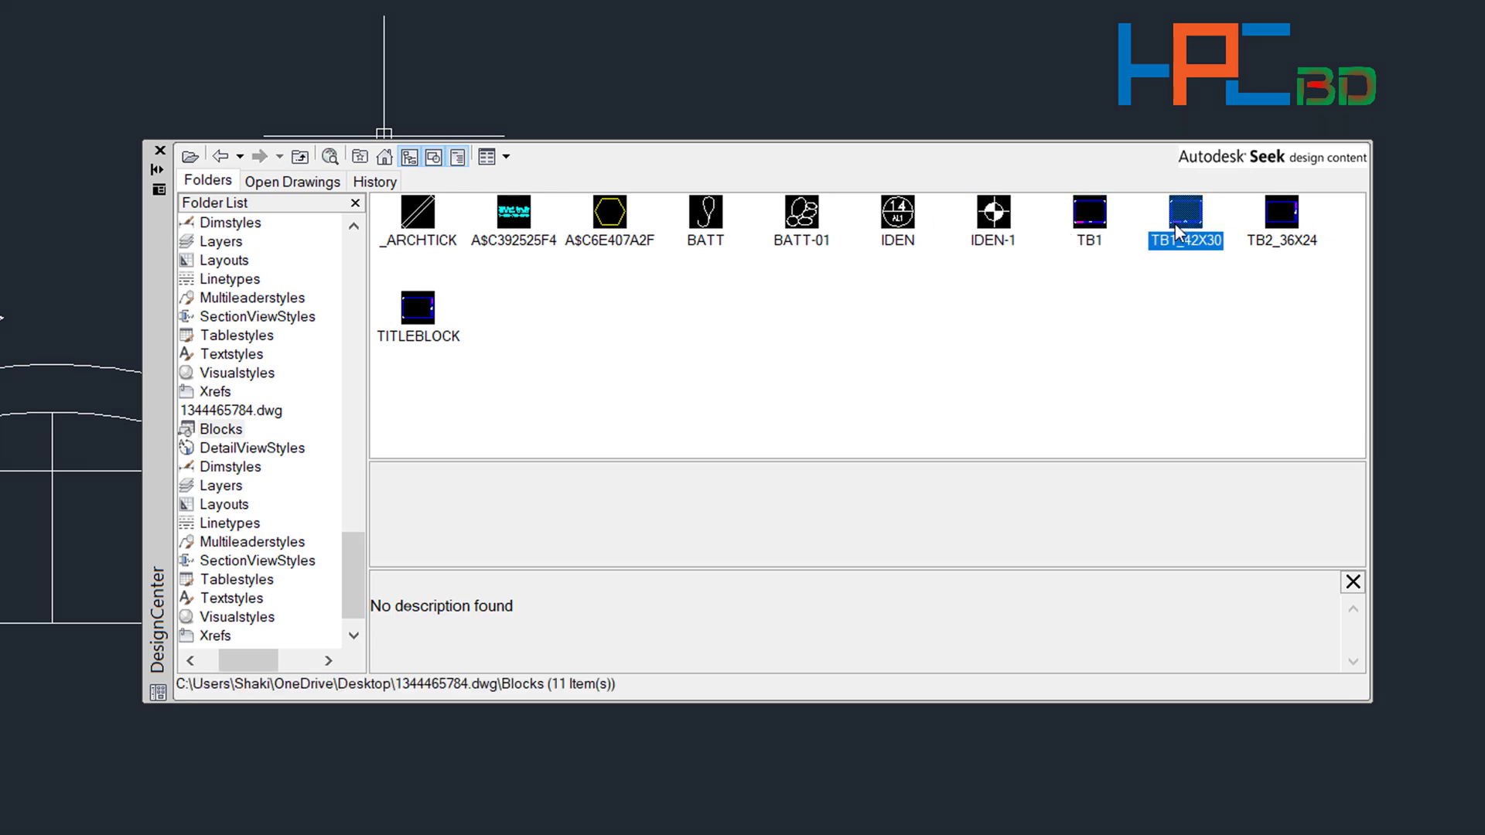
pyautogui.click(1307, 219)
pyautogui.click(410, 328)
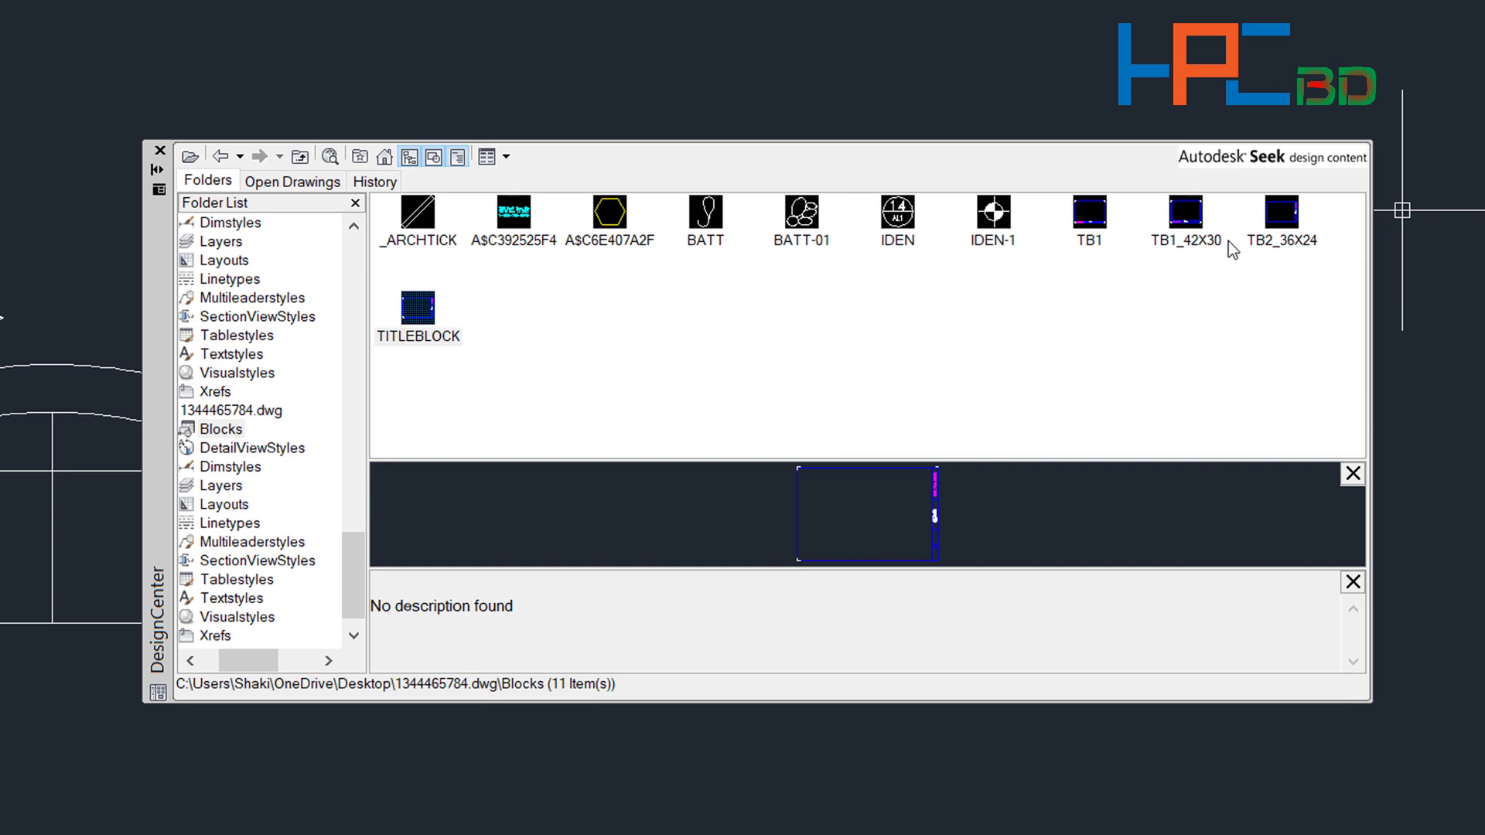
pyautogui.click(1286, 224)
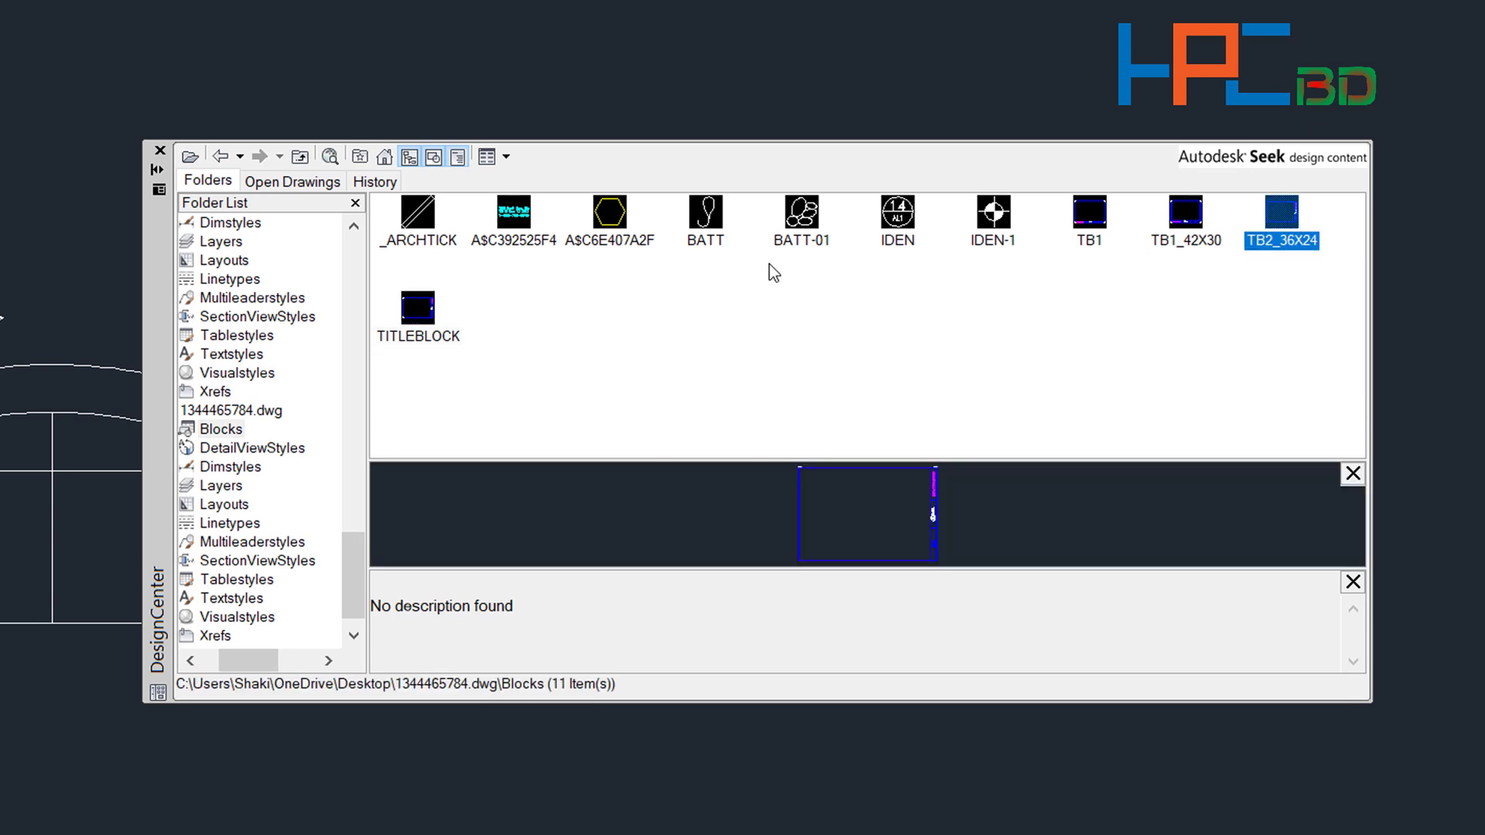
pyautogui.click(221, 159)
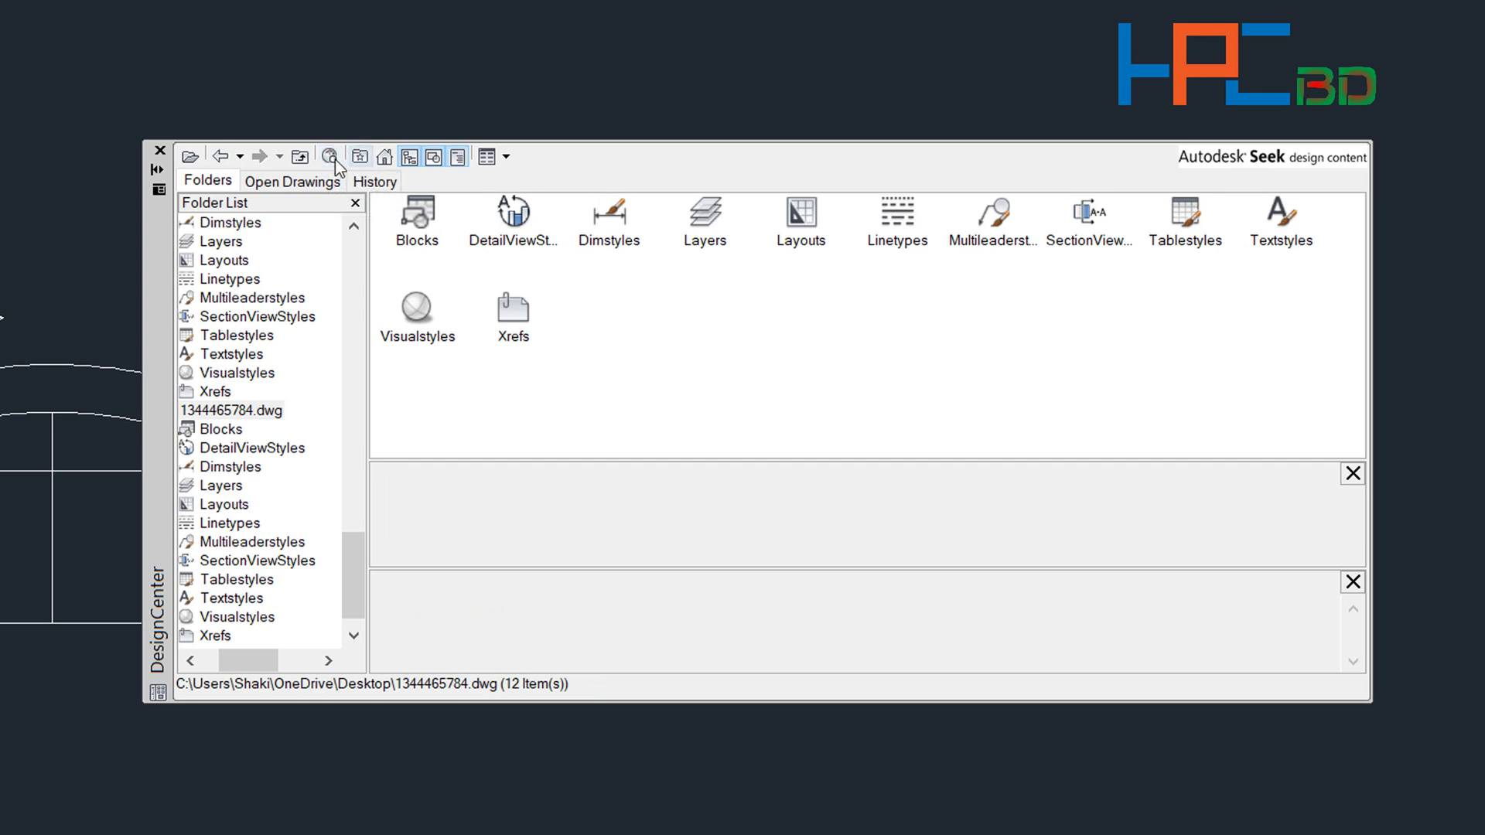
pyautogui.click(330, 157)
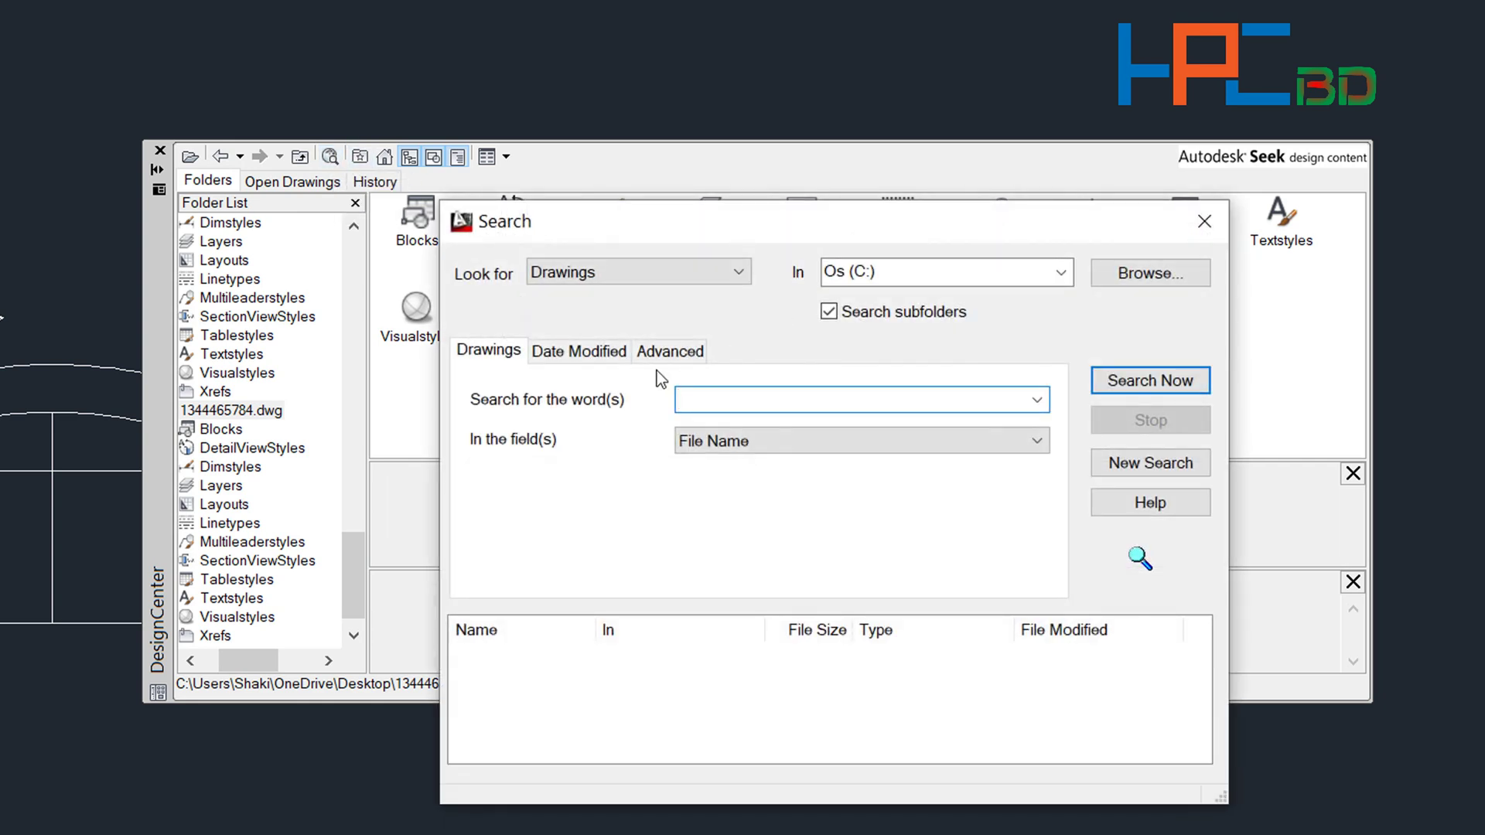
pyautogui.click(685, 274)
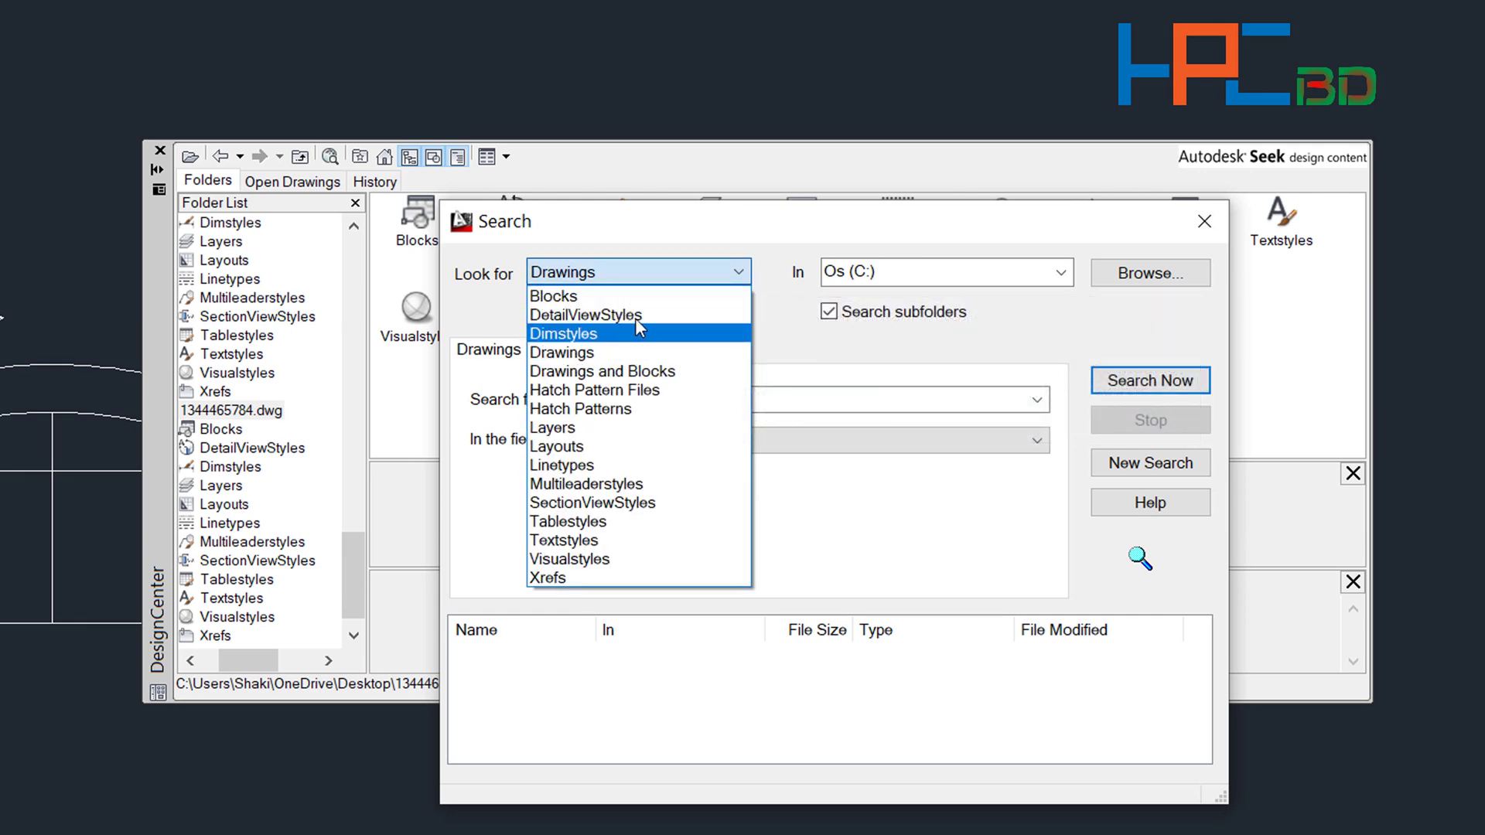
pyautogui.click(777, 346)
pyautogui.click(889, 272)
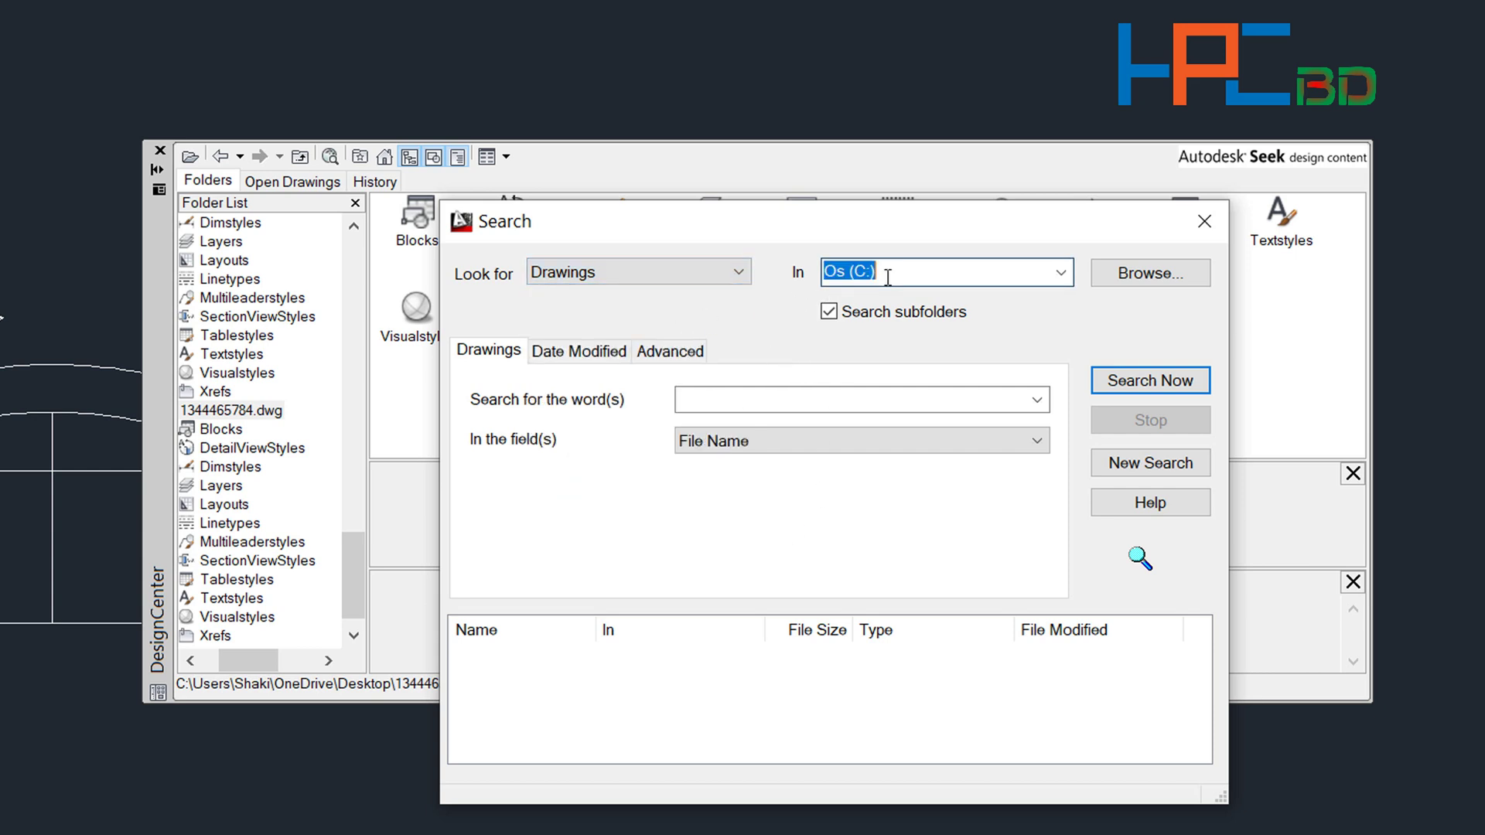
pyautogui.click(1139, 272)
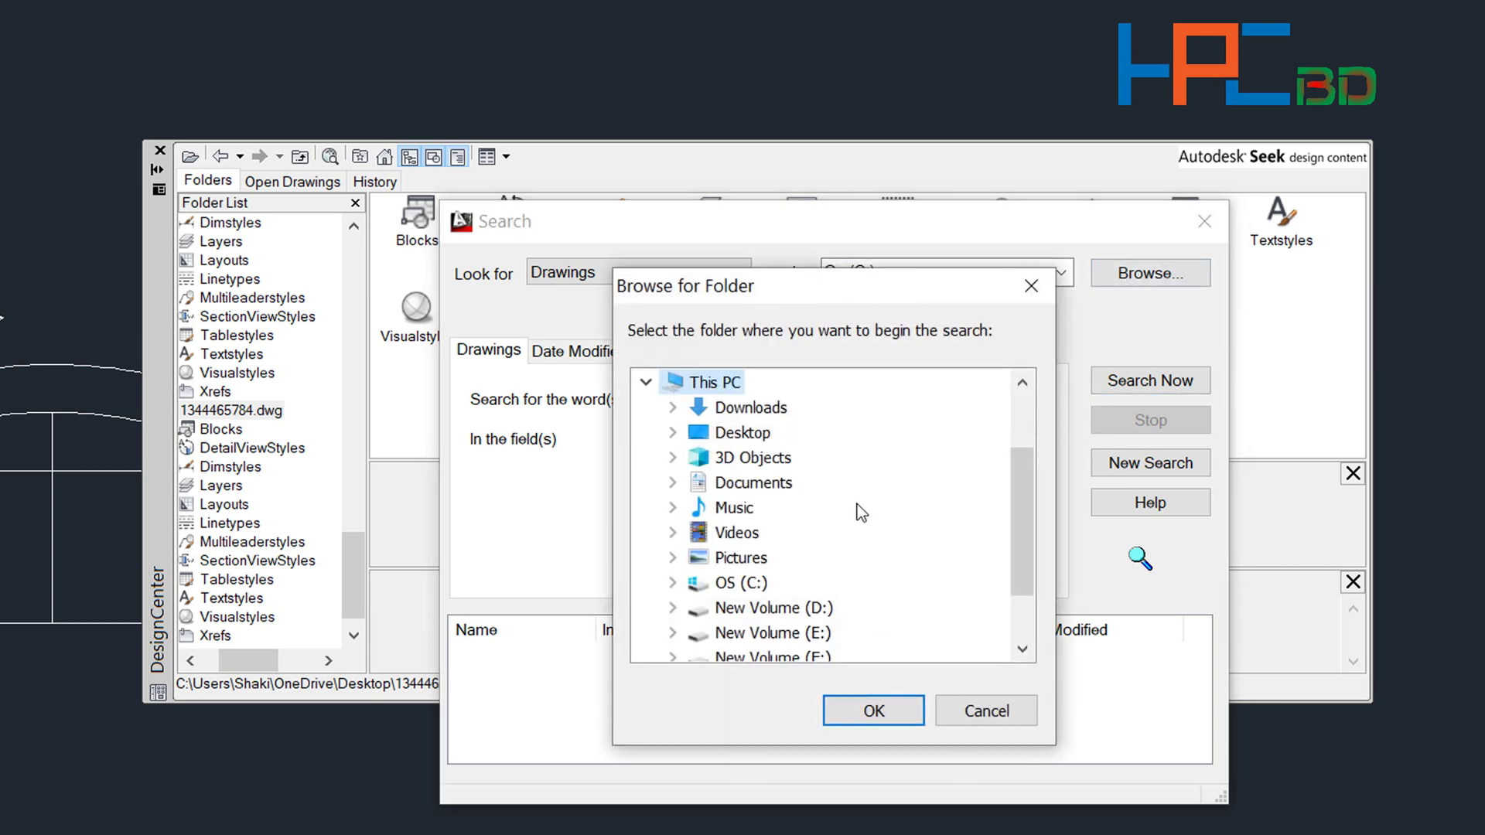
pyautogui.click(889, 708)
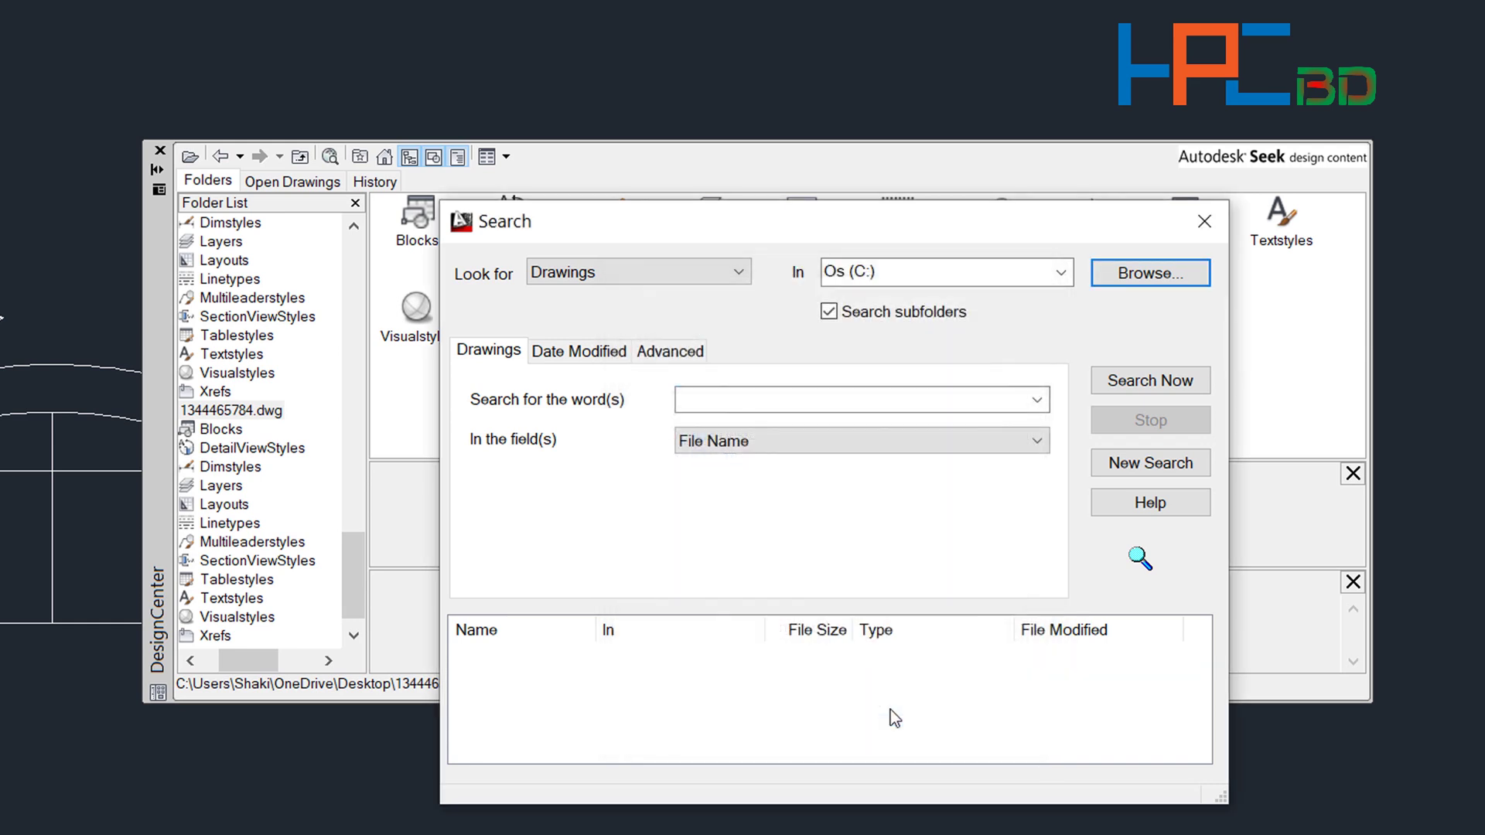
pyautogui.click(760, 399)
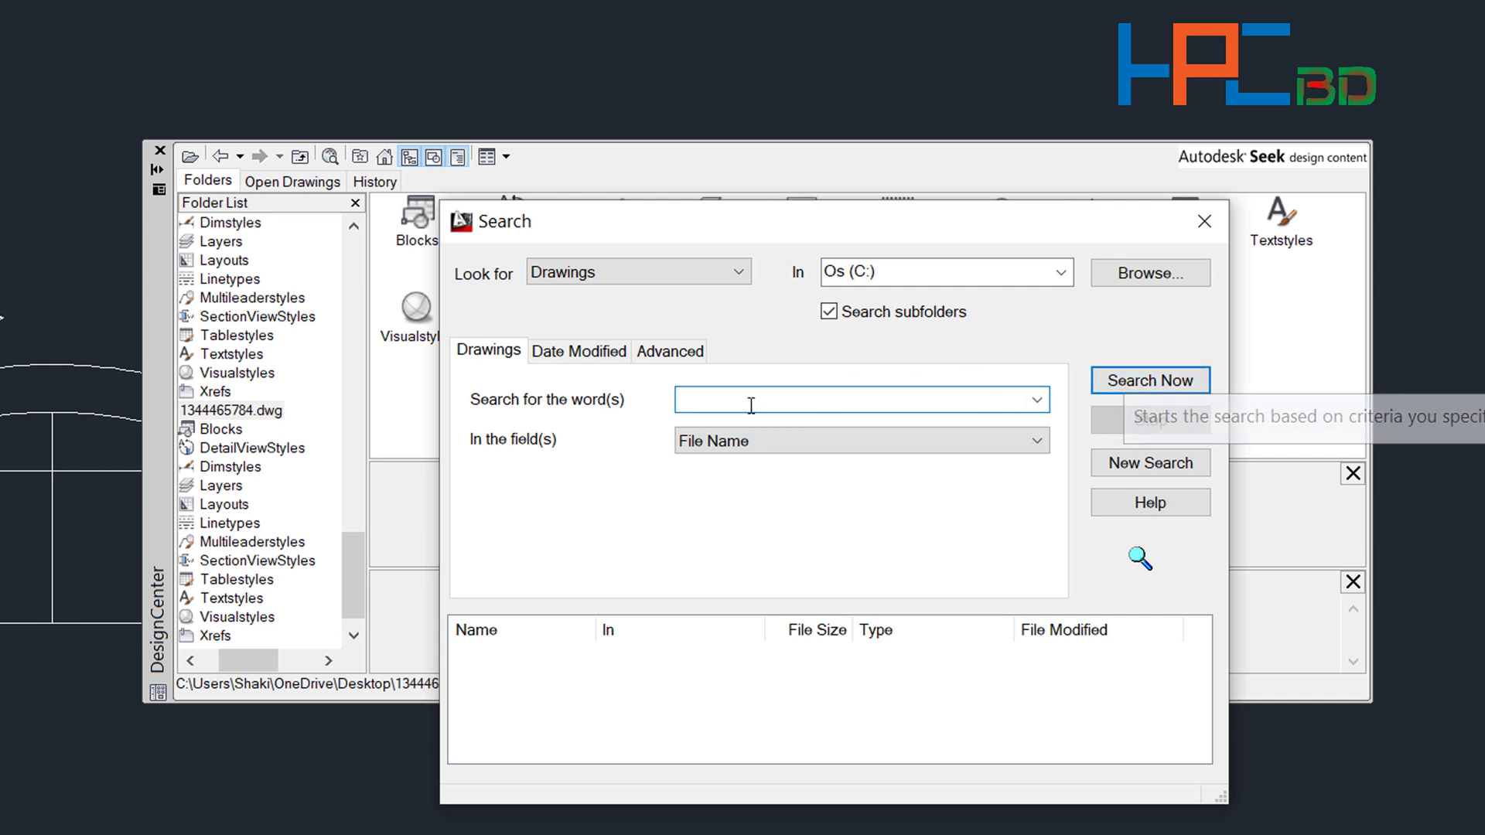
pyautogui.click(1213, 225)
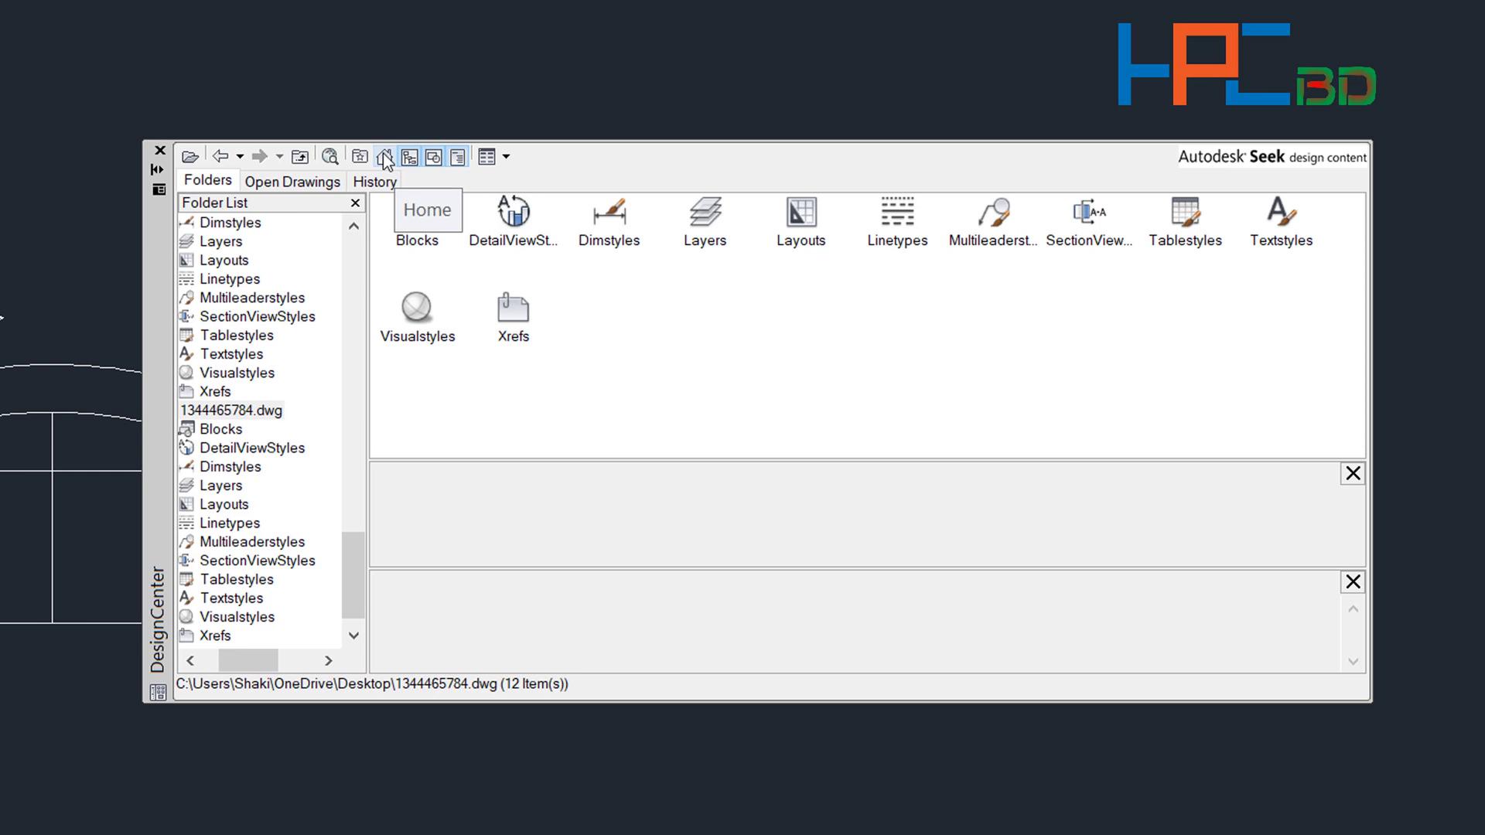
# Step: Jump to the Sample folder and hide, then reshow, the folder tree
pyautogui.click(384, 158)
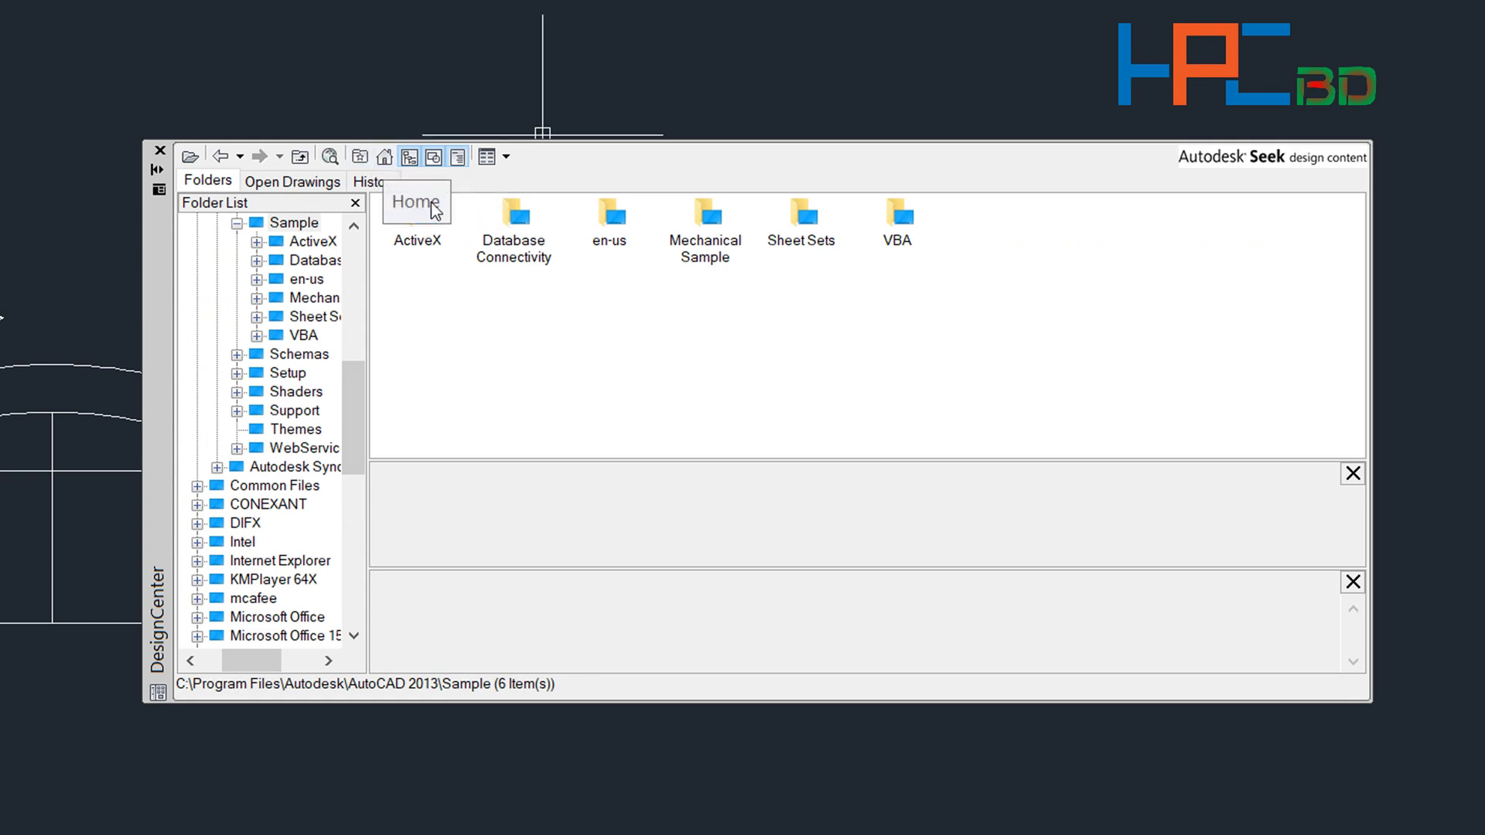
pyautogui.click(407, 159)
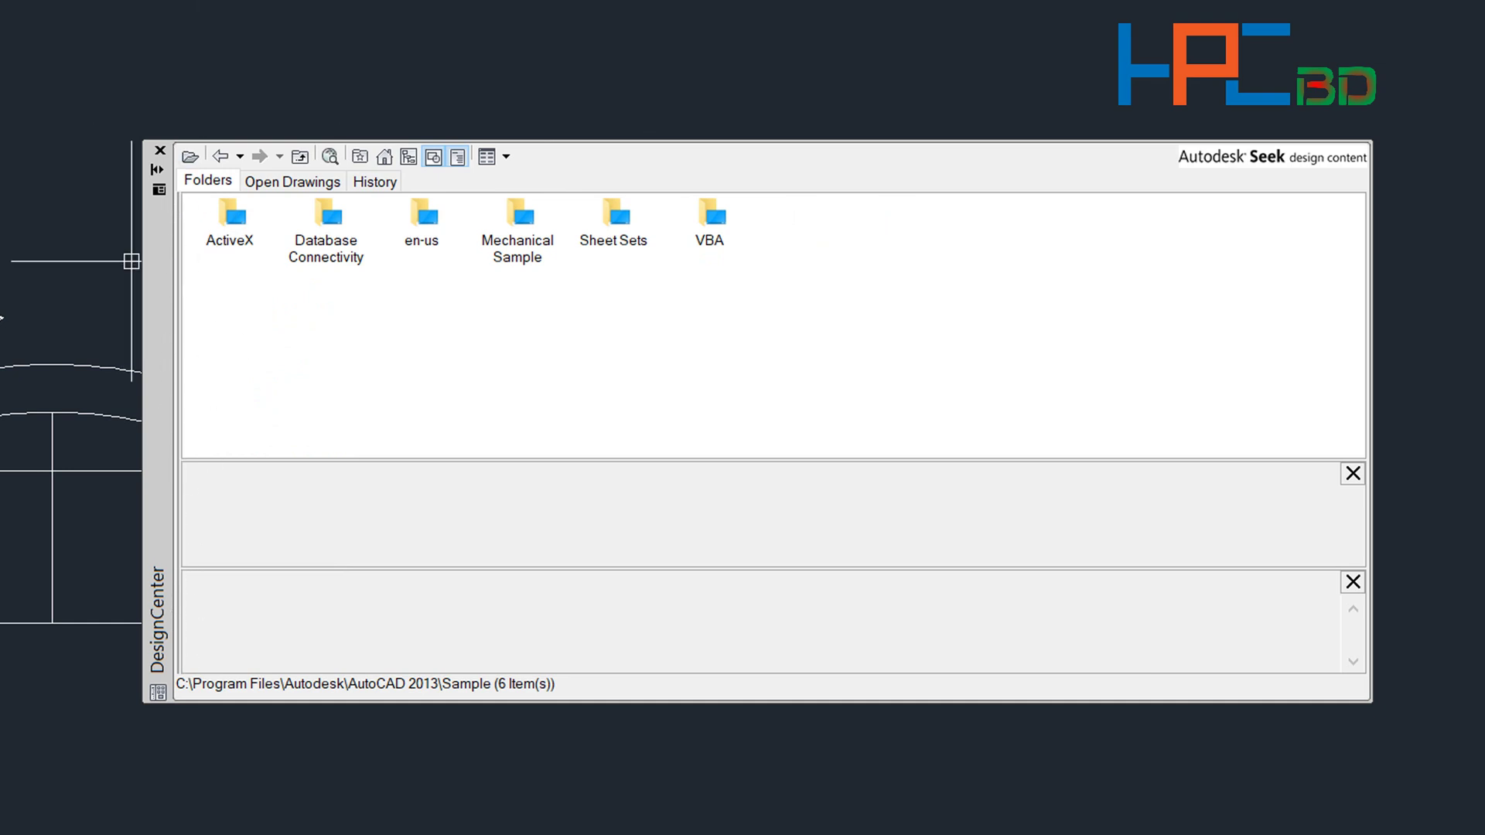
pyautogui.click(408, 159)
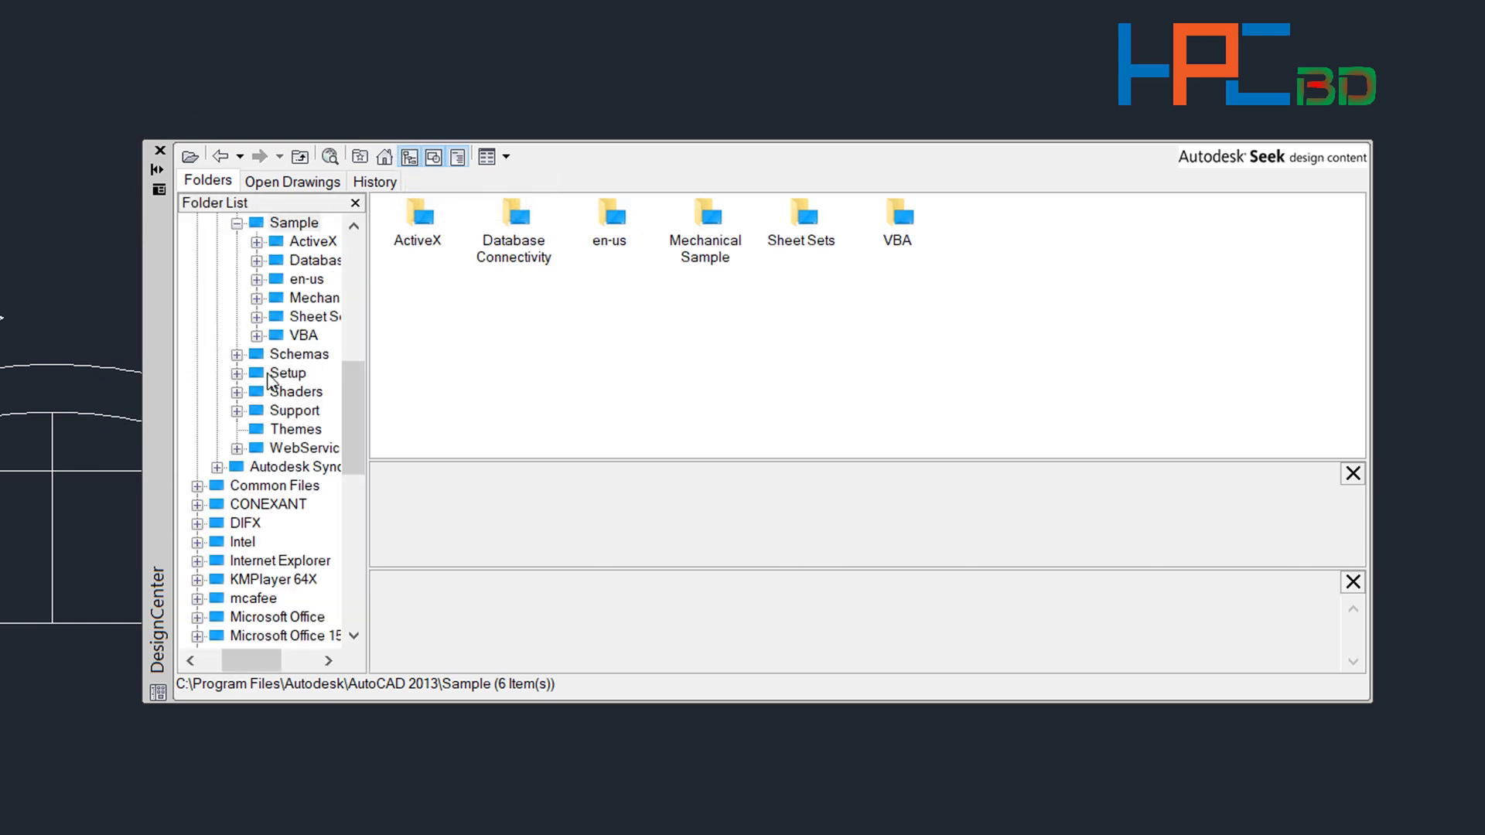
pyautogui.scroll(2, 271, 387)
pyautogui.scroll(-6, 273, 433)
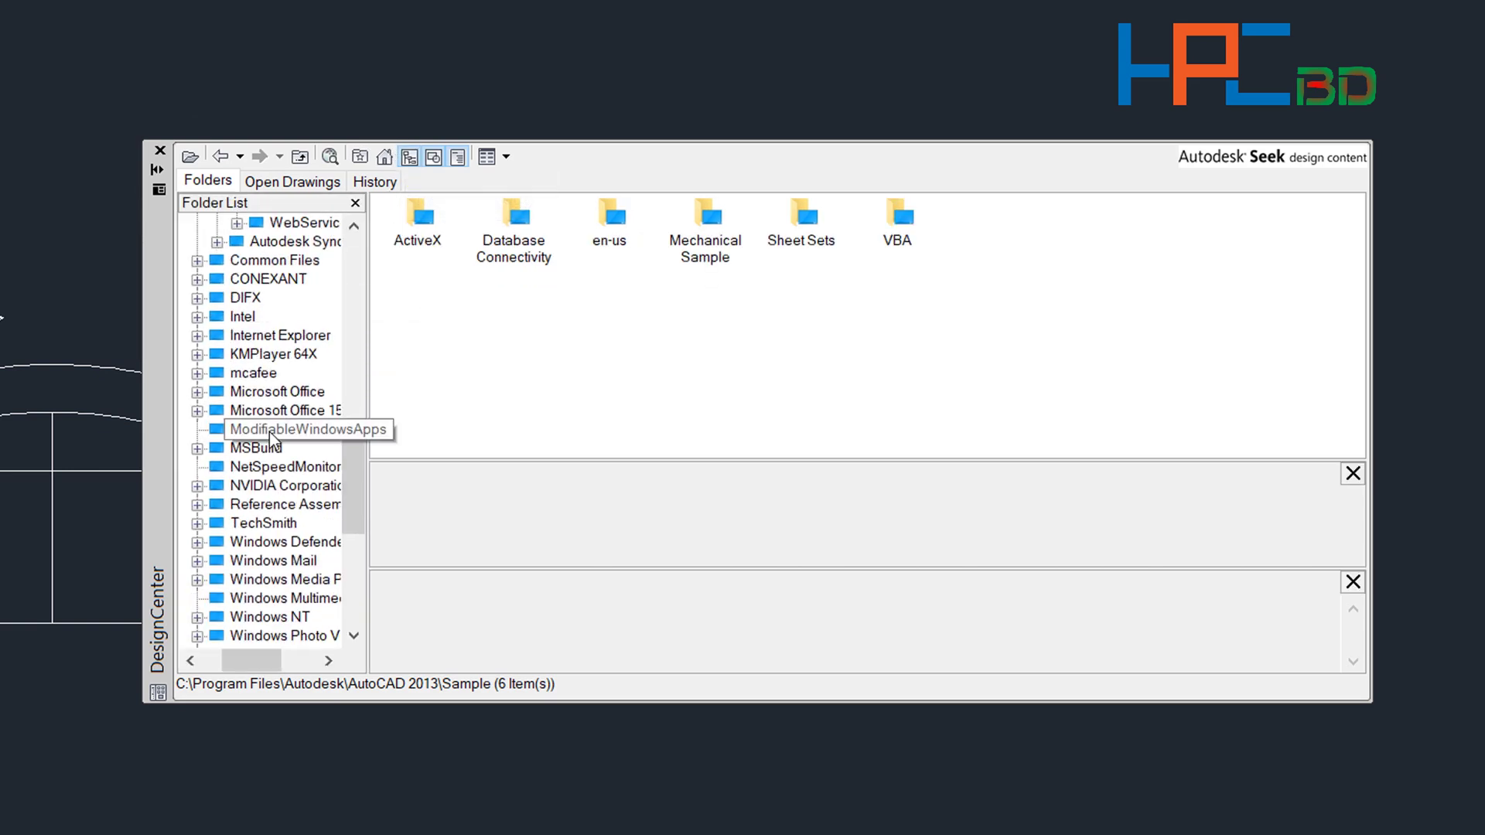
pyautogui.scroll(-4, 271, 433)
pyautogui.scroll(4, 275, 441)
pyautogui.scroll(1, 274, 441)
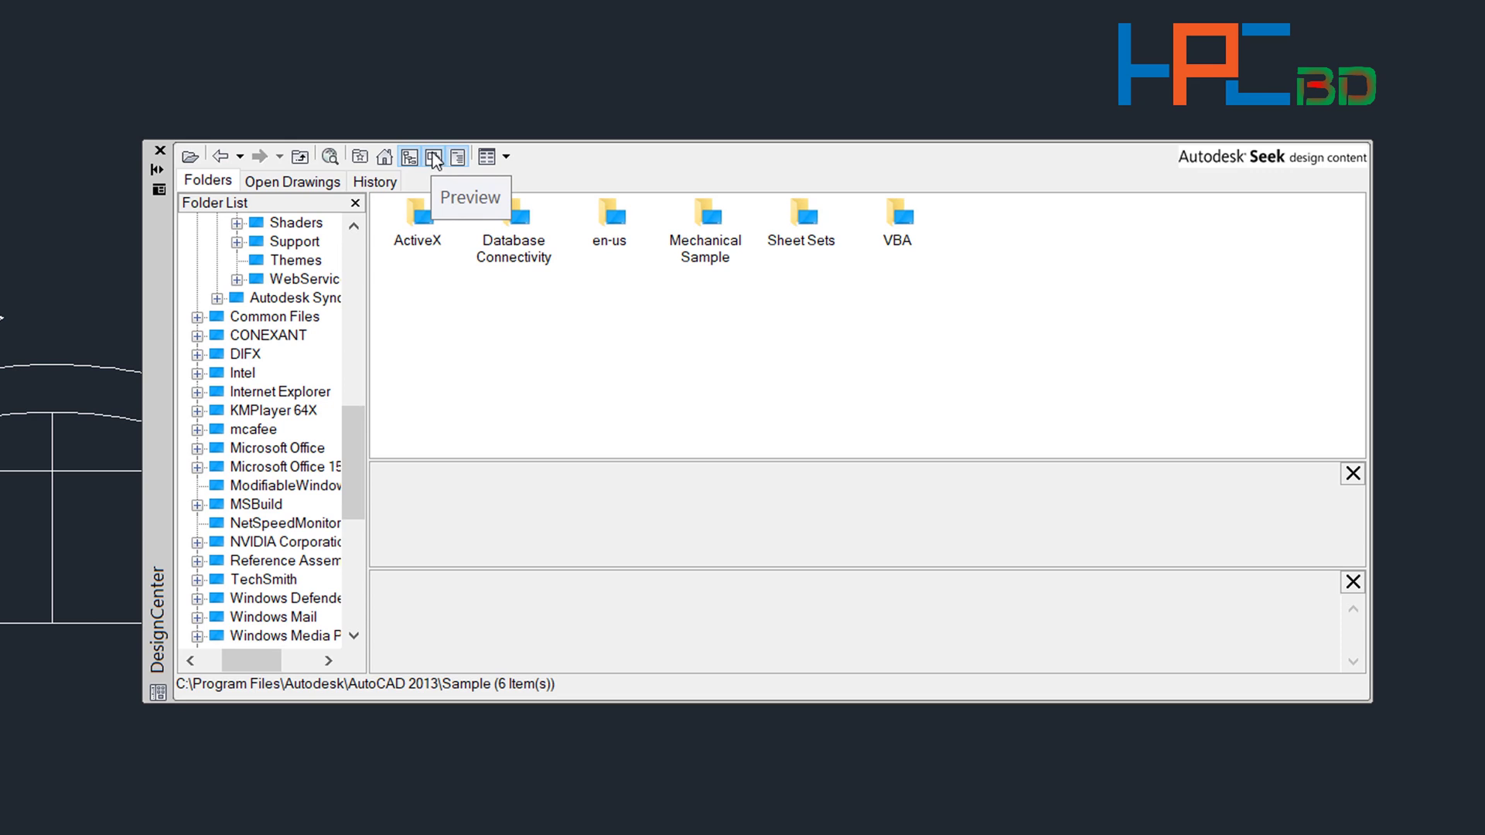
# Step: Hide and reshow the preview pane, then open the en-us folder
pyautogui.click(434, 159)
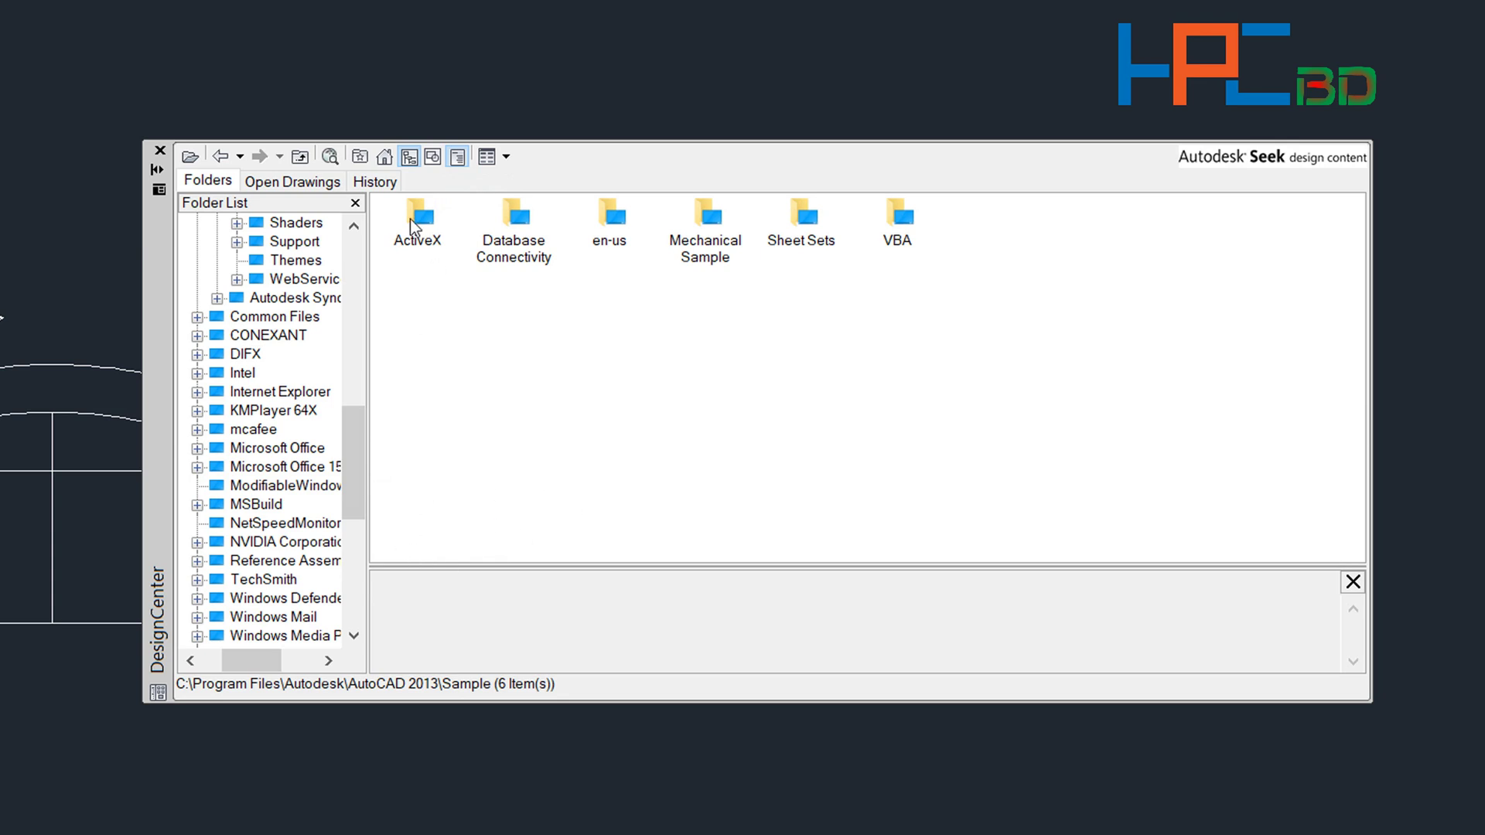
pyautogui.click(431, 159)
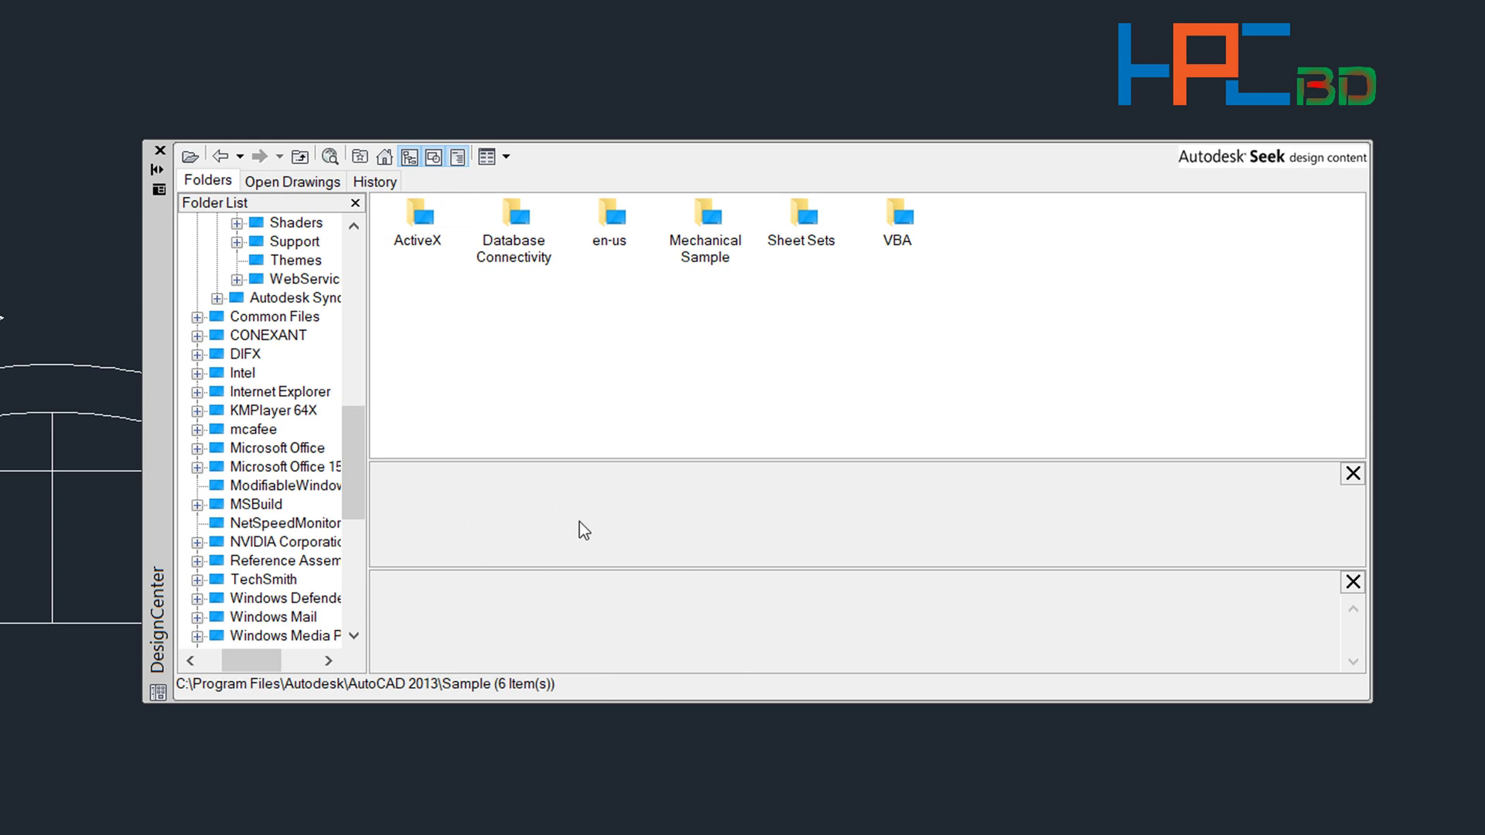
pyautogui.click(616, 225)
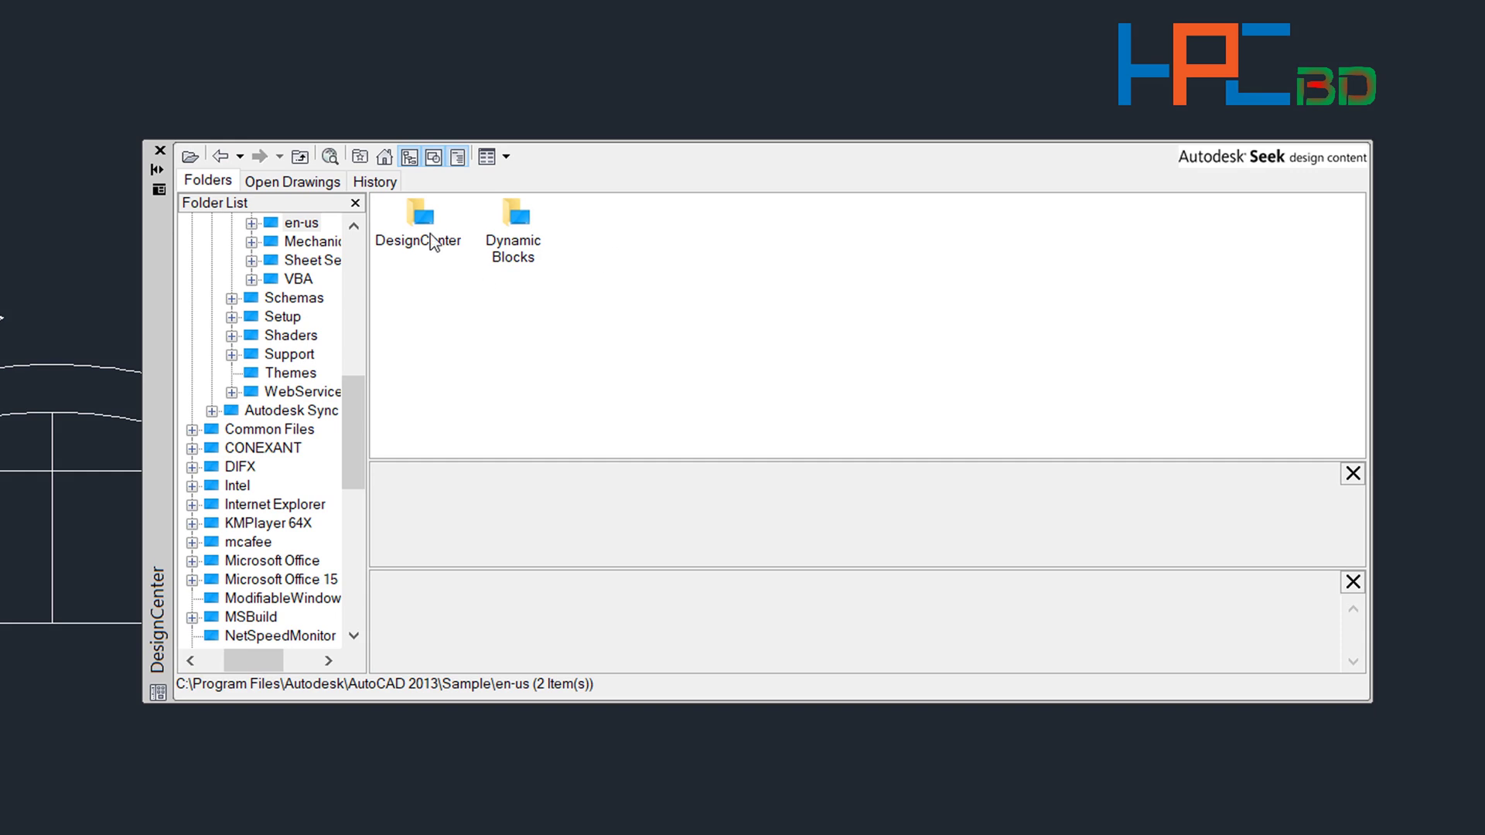
# Step: Open Kitchens.dwg in the DesignCenter sample folder and list its 21 blocks
pyautogui.doubleClick(422, 229)
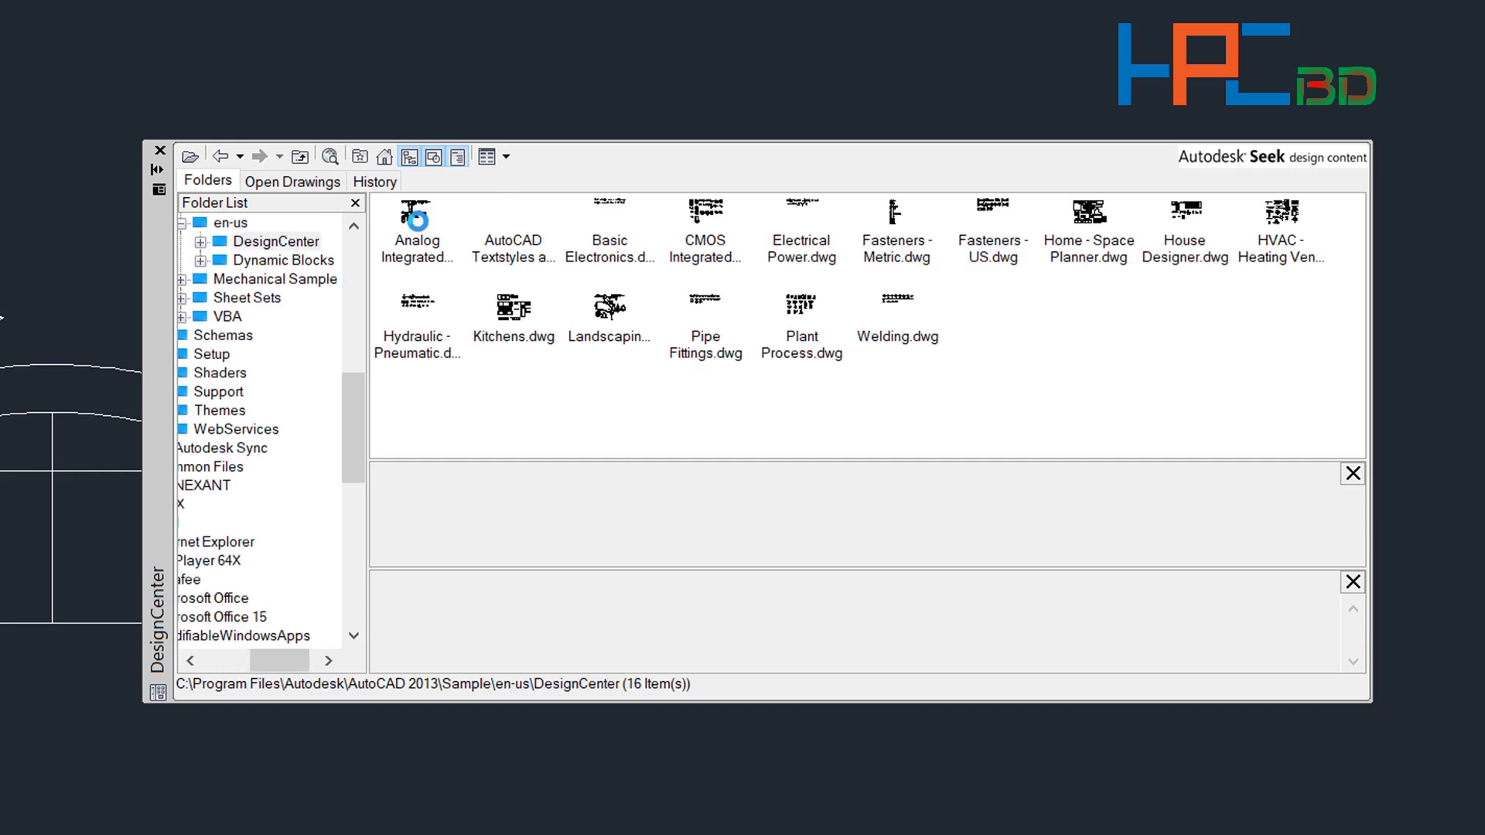
pyautogui.click(512, 311)
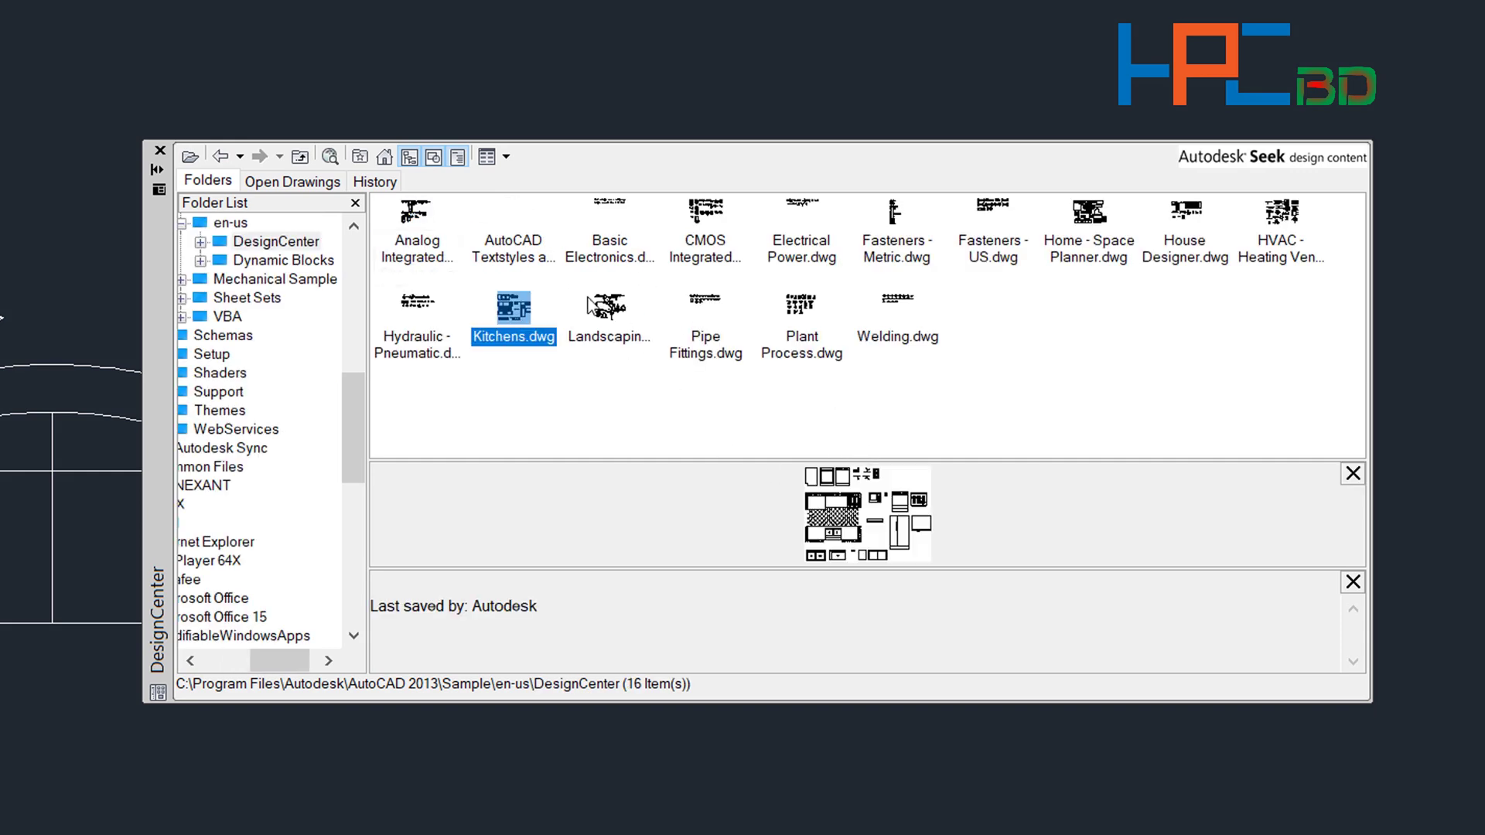
pyautogui.doubleClick(499, 312)
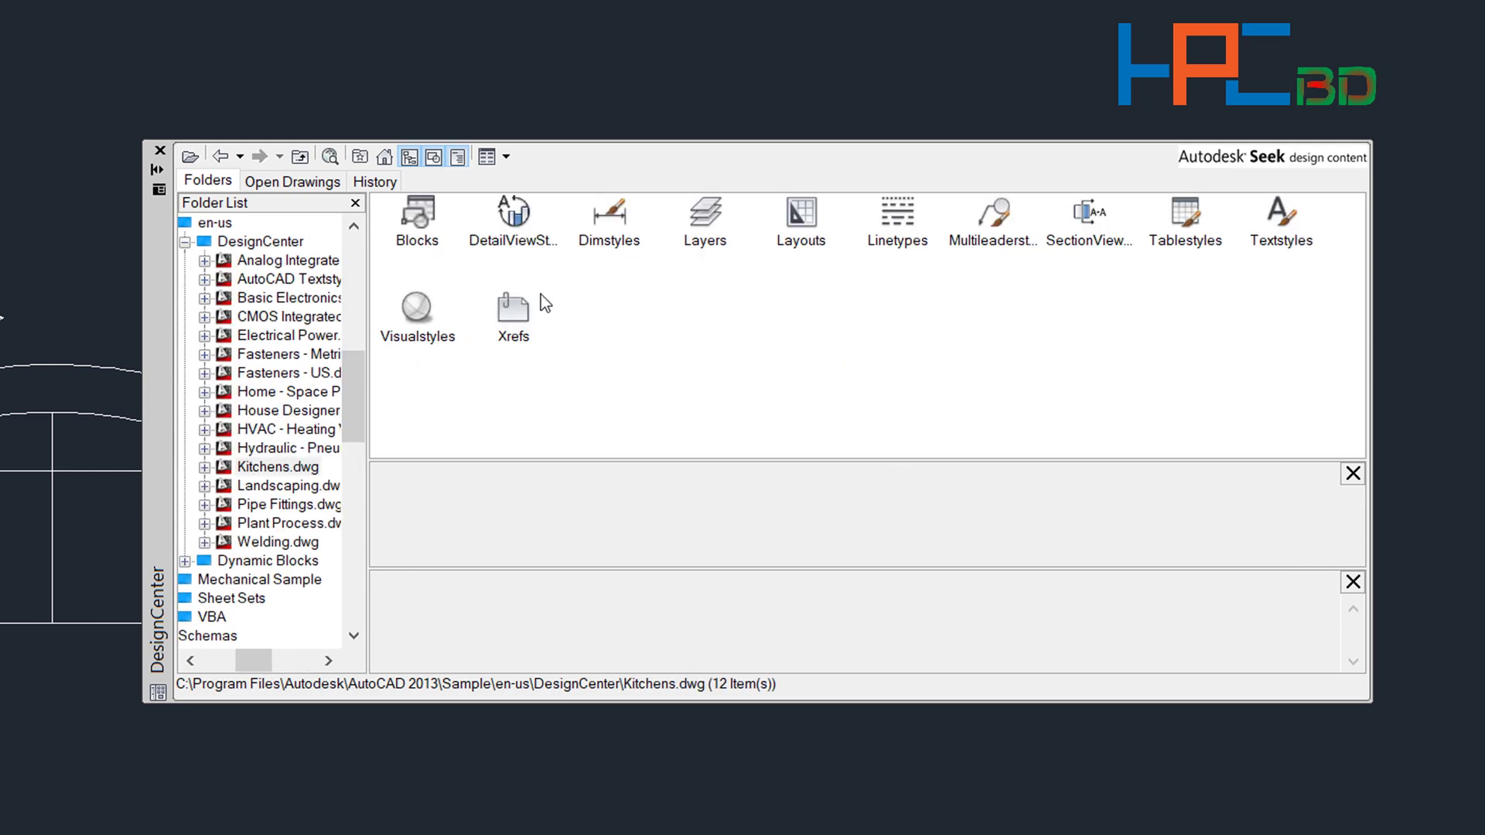
pyautogui.doubleClick(420, 217)
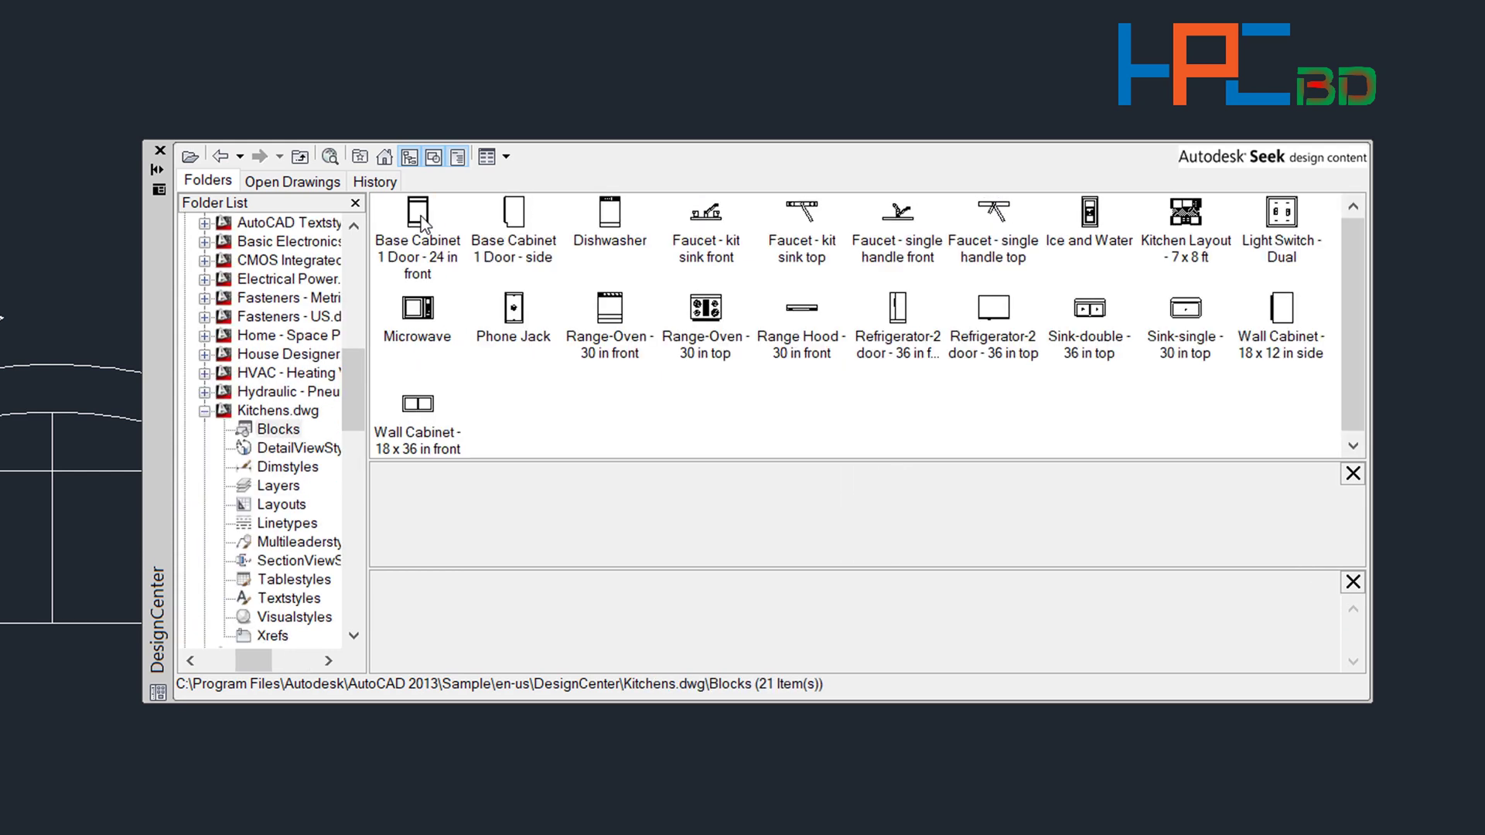
# Step: Preview the Phone Jack, Range-Oven 30 in front/top and Refrigerator-2 door front blocks
pyautogui.click(515, 310)
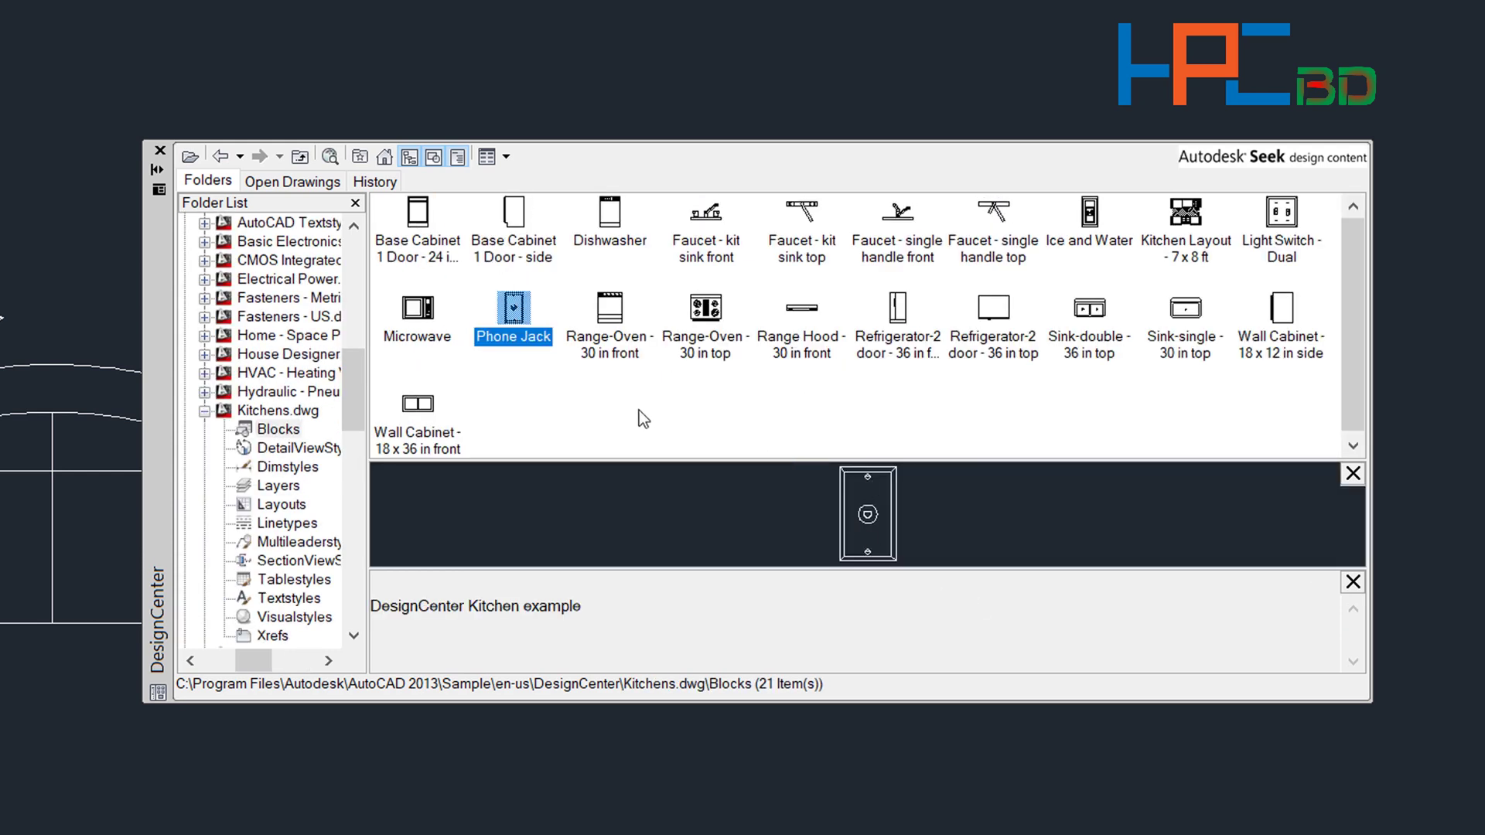
pyautogui.click(619, 316)
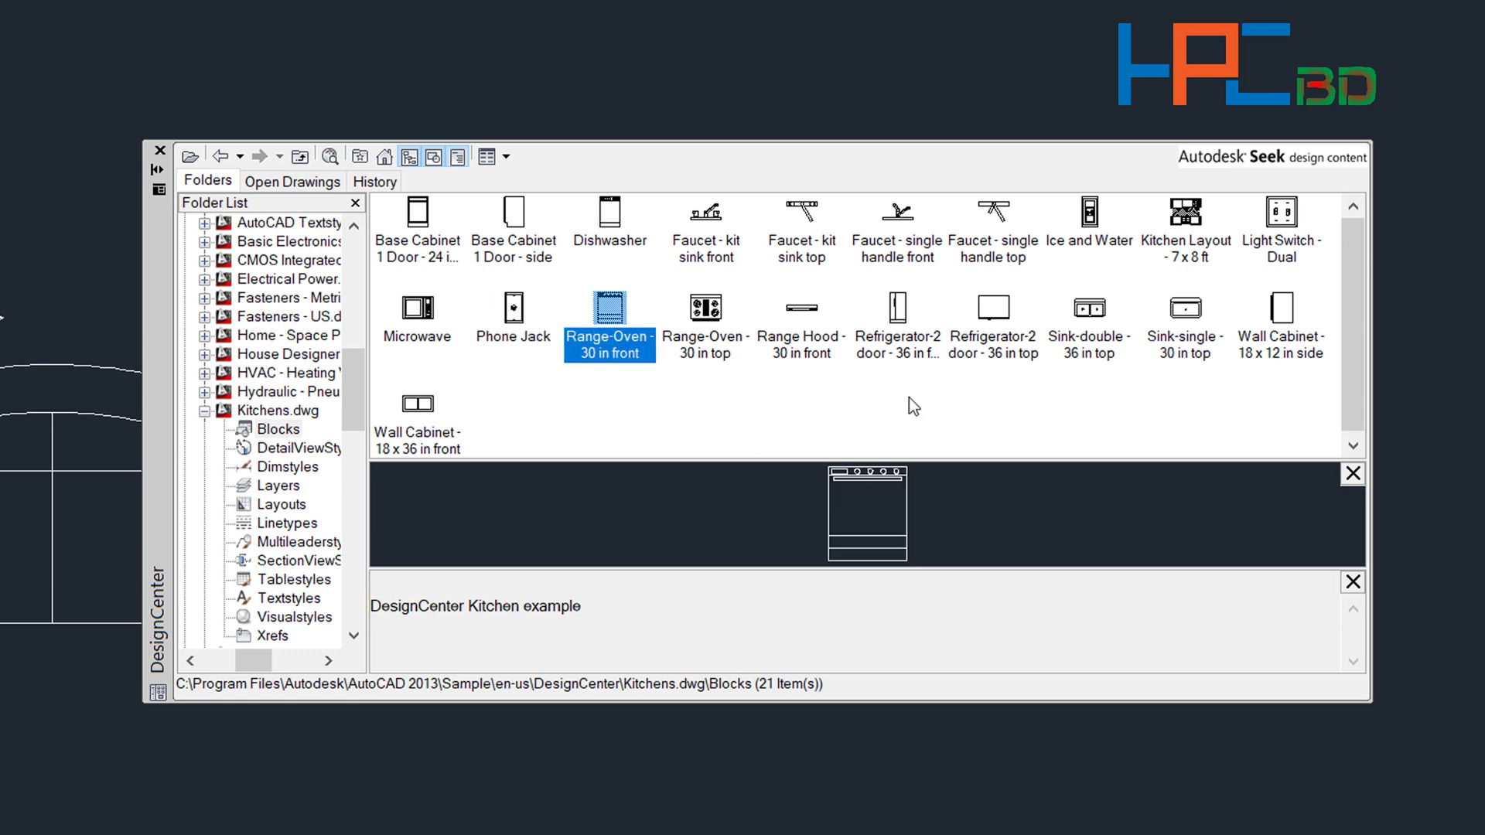
pyautogui.click(729, 312)
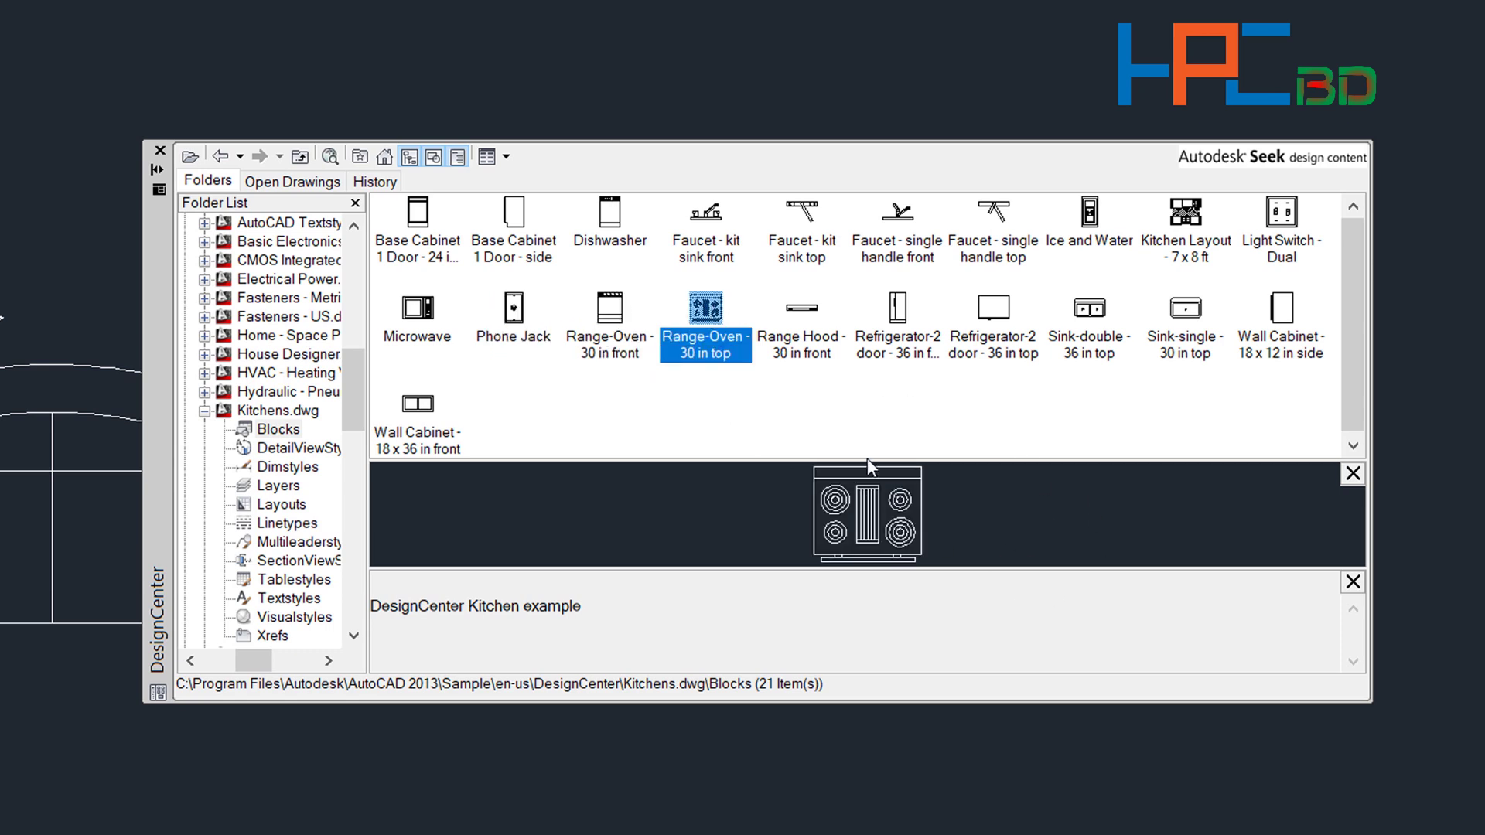
pyautogui.click(900, 334)
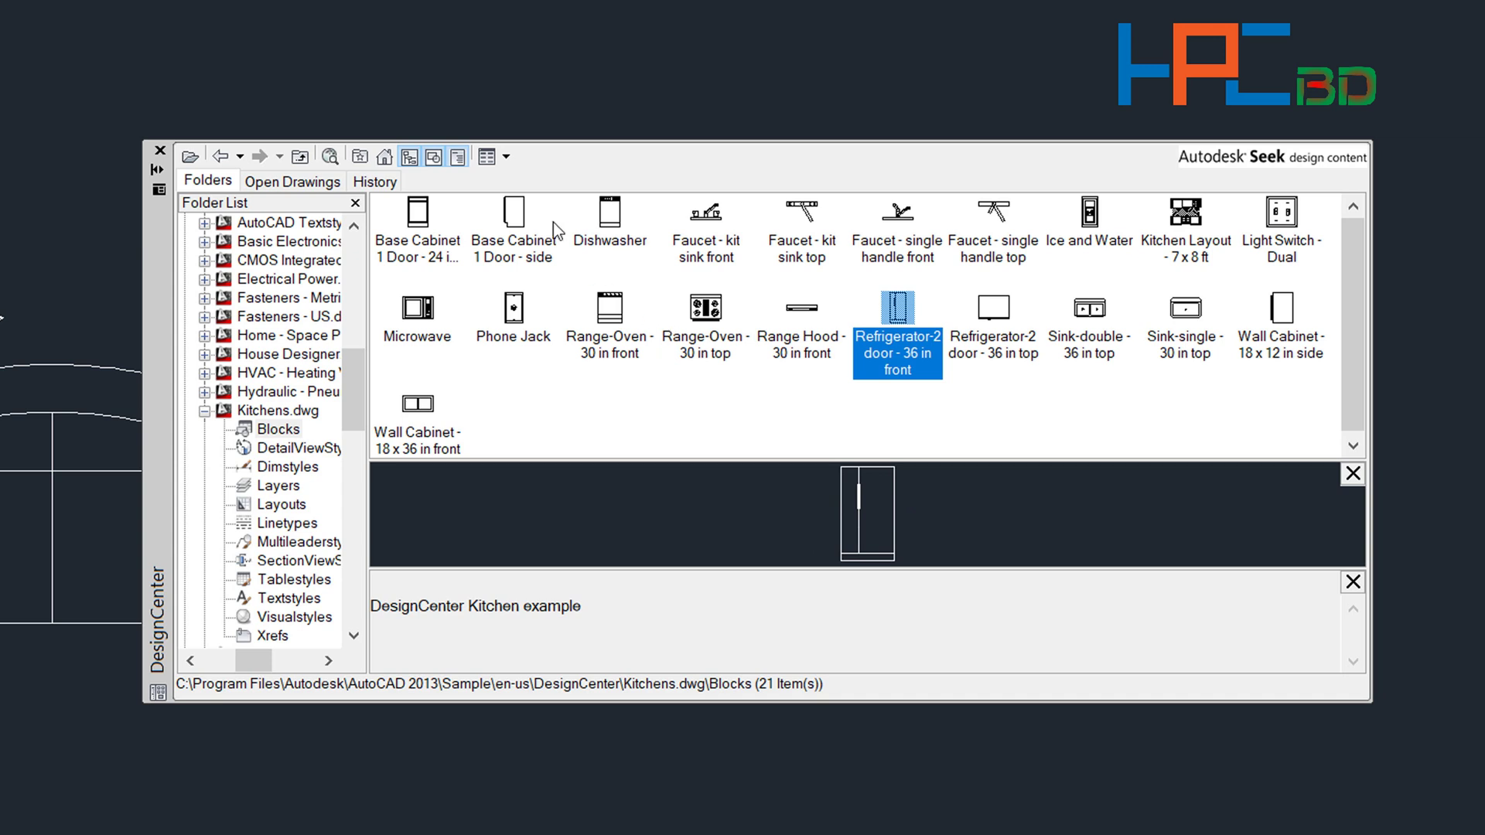
# Step: Toggle the preview pane, preview the double and single sink blocks, then return to Sample
pyautogui.click(433, 158)
pyautogui.click(433, 158)
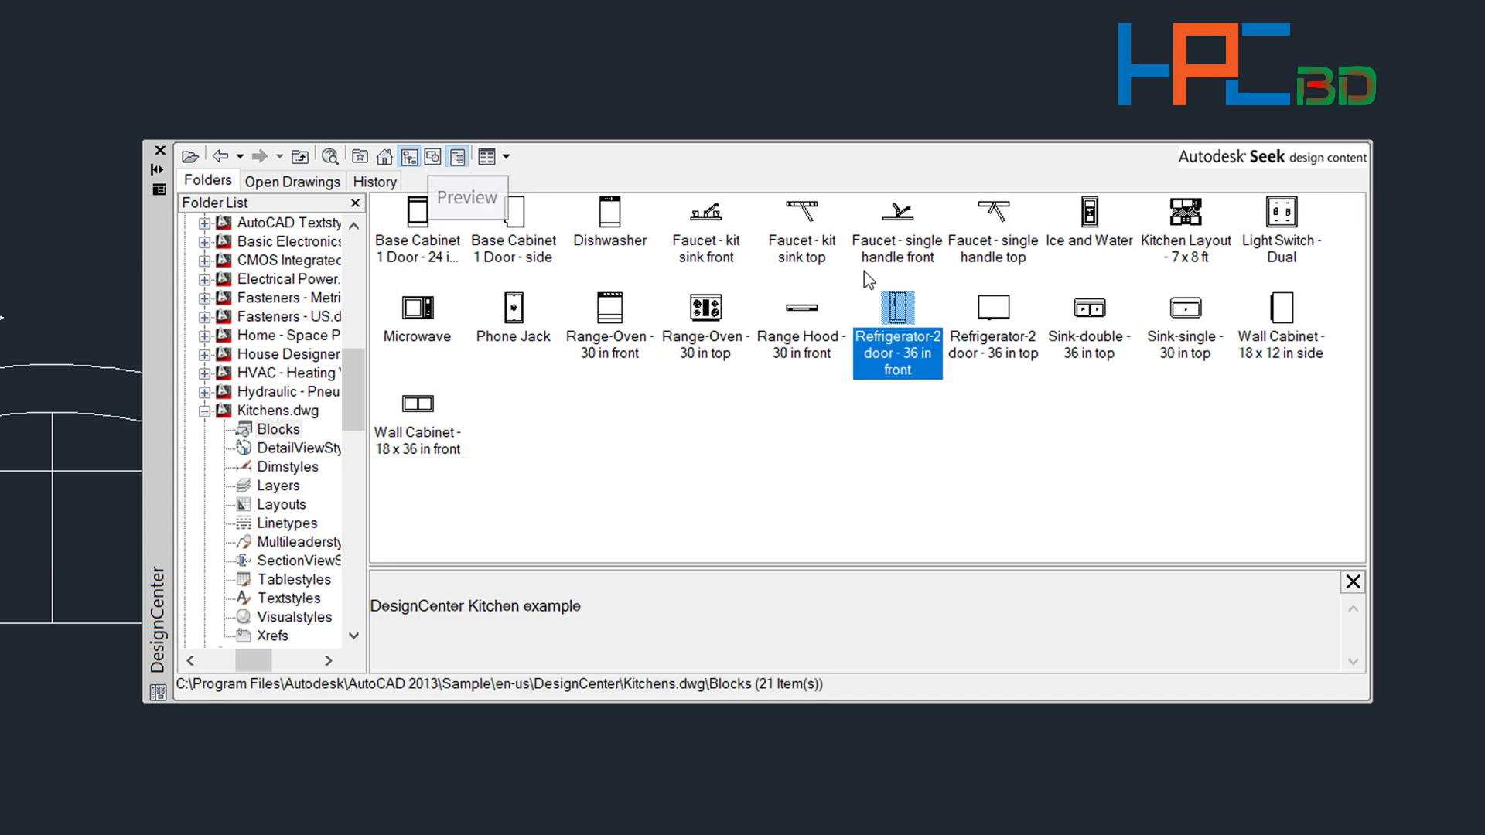
pyautogui.press('Right')
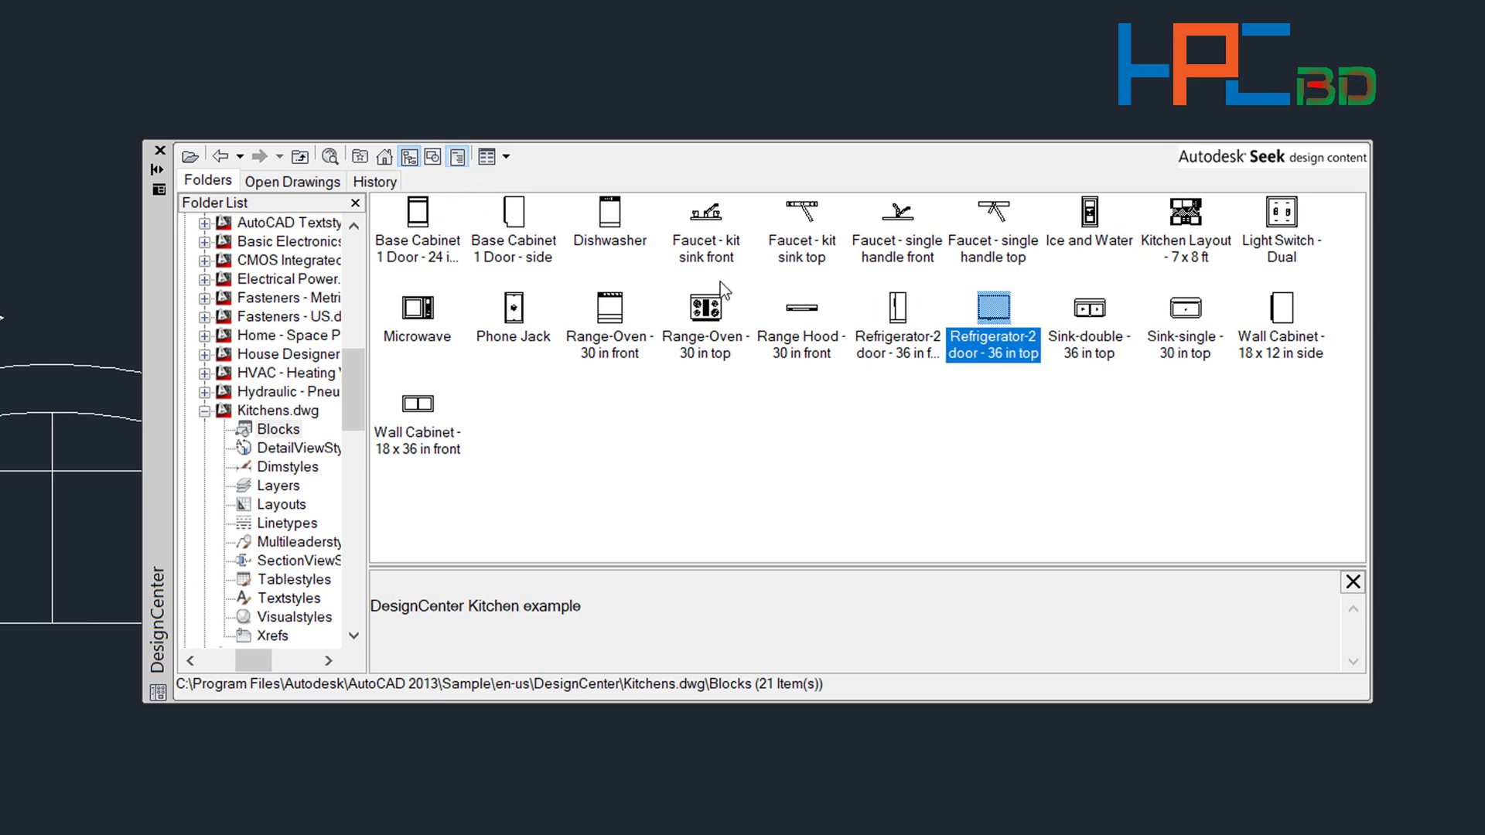
pyautogui.click(433, 157)
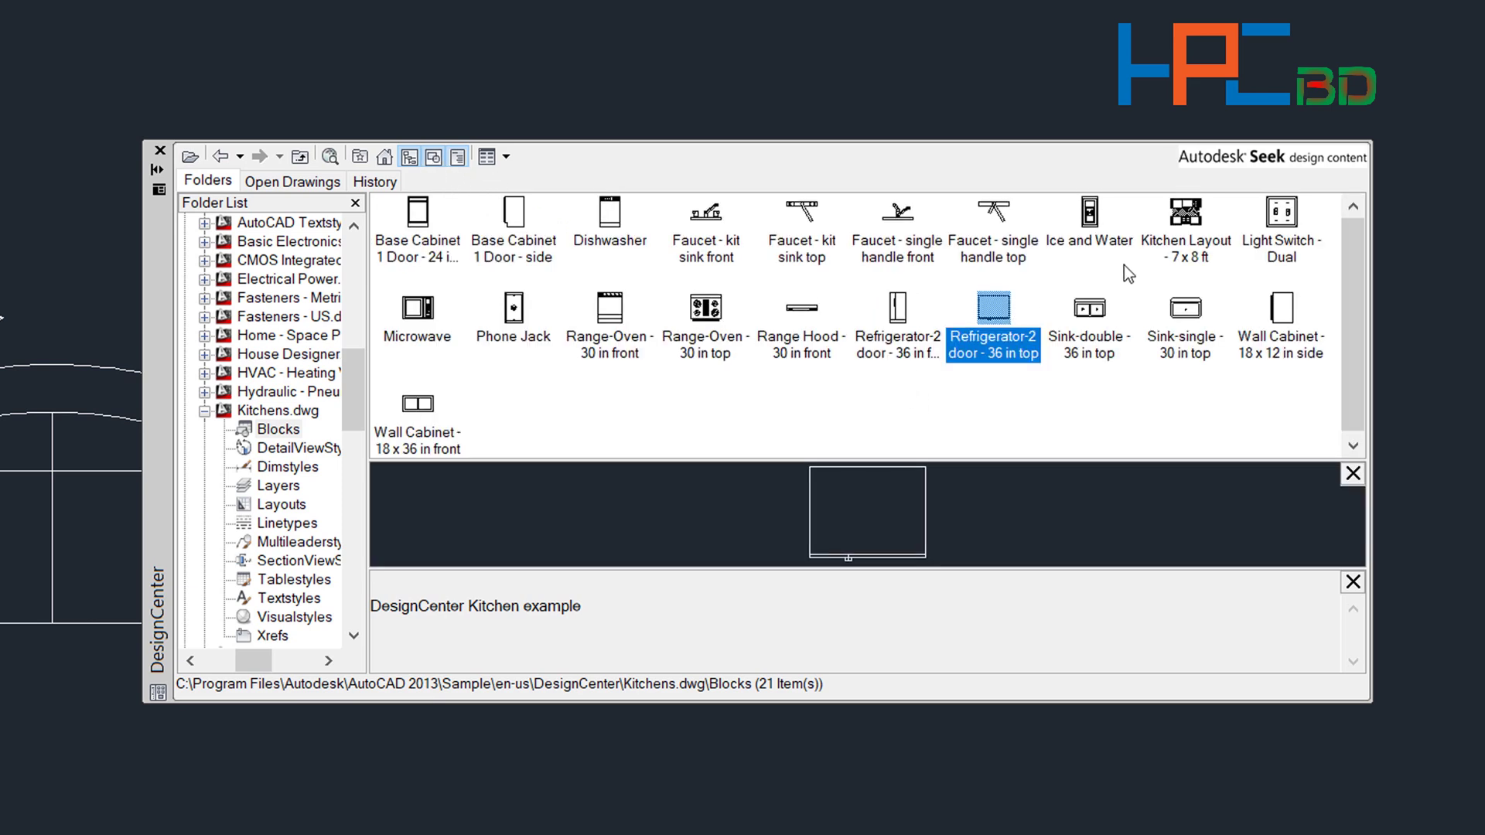
pyautogui.click(1100, 317)
pyautogui.click(1186, 314)
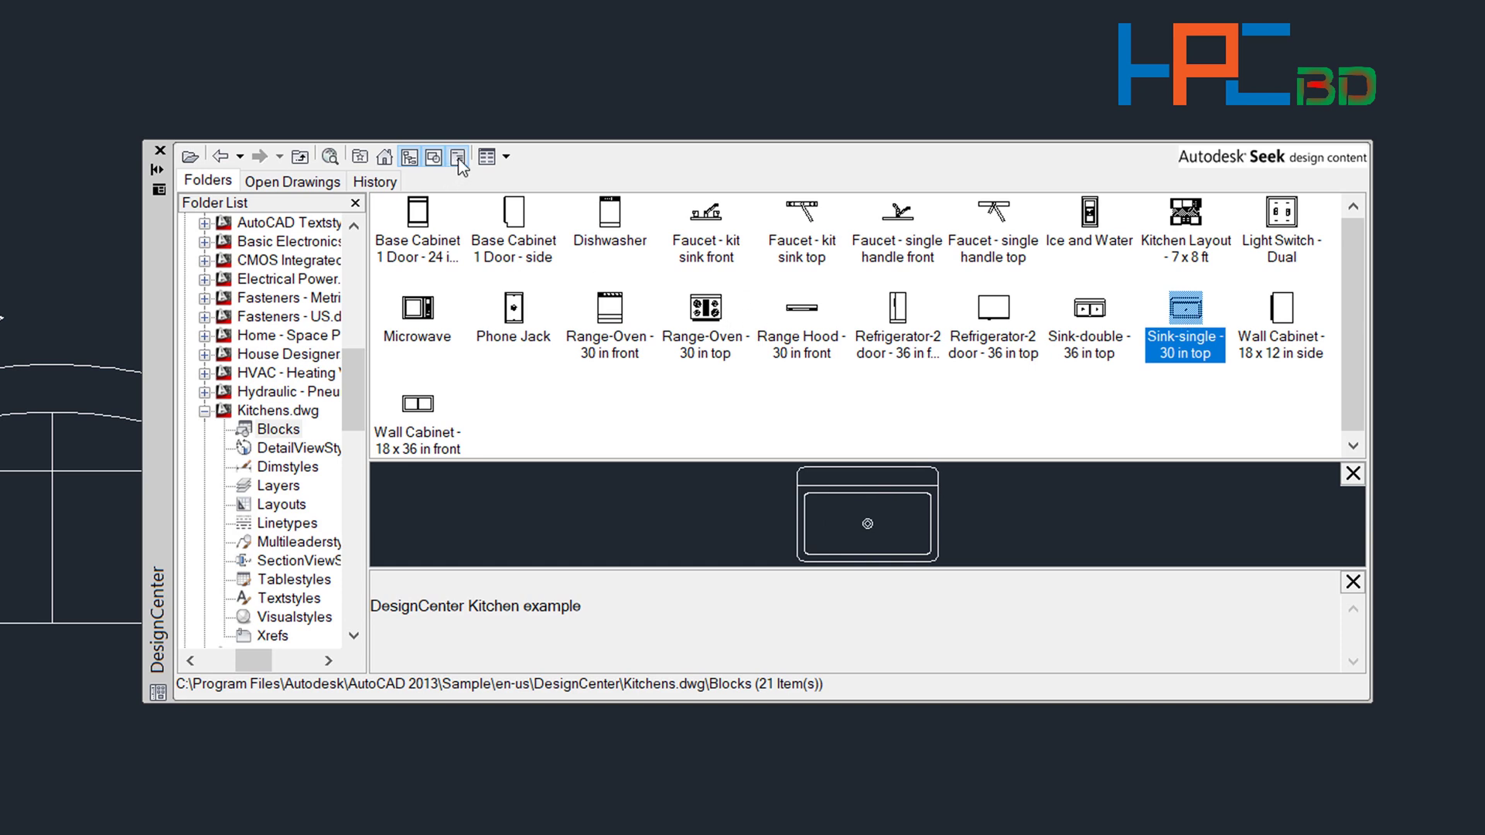
pyautogui.click(384, 156)
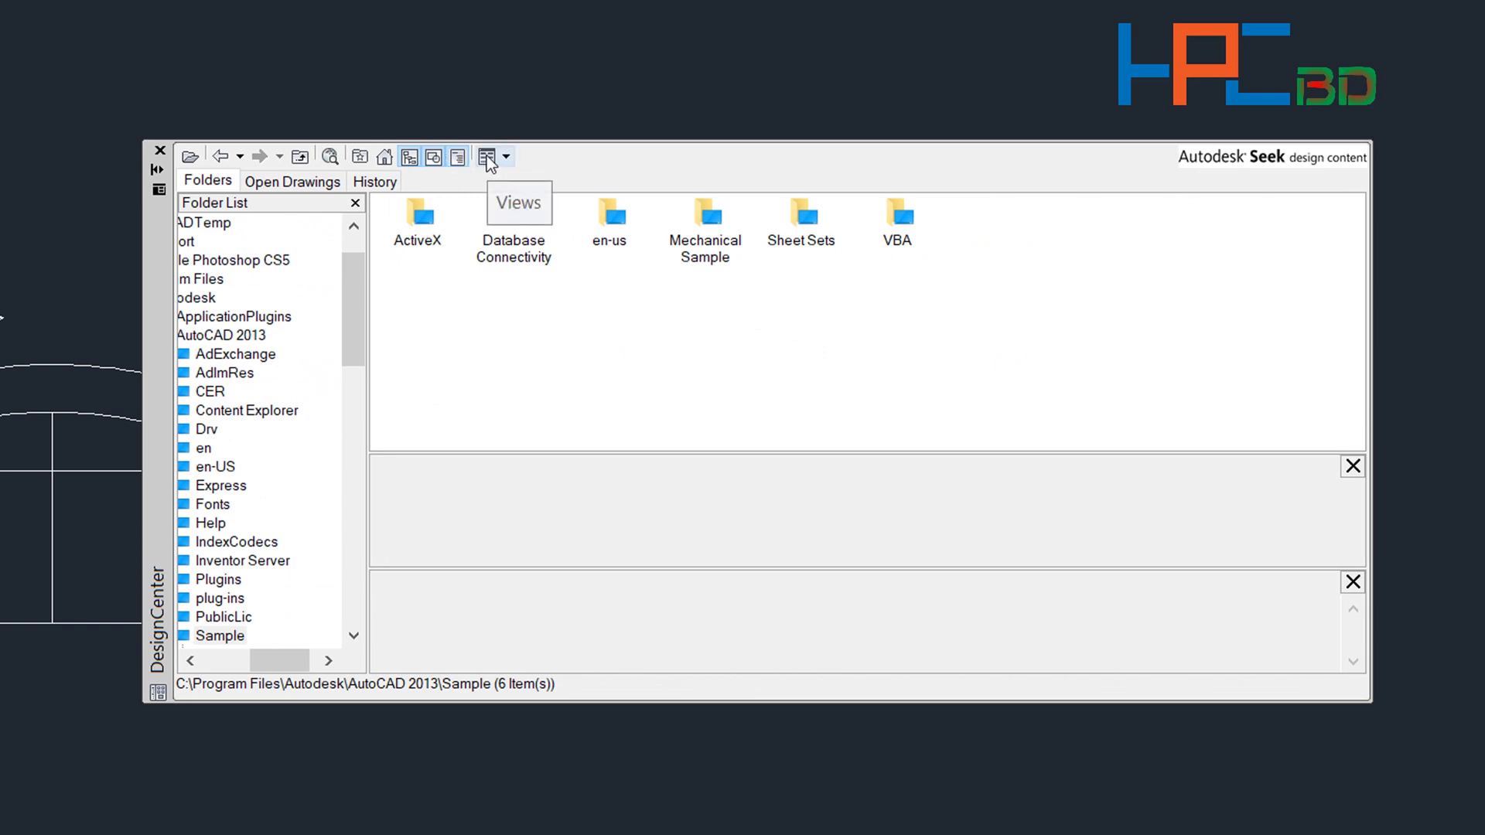
# Step: Cycle the content view through Small icons, List and Details, ending on Large icons
pyautogui.click(486, 155)
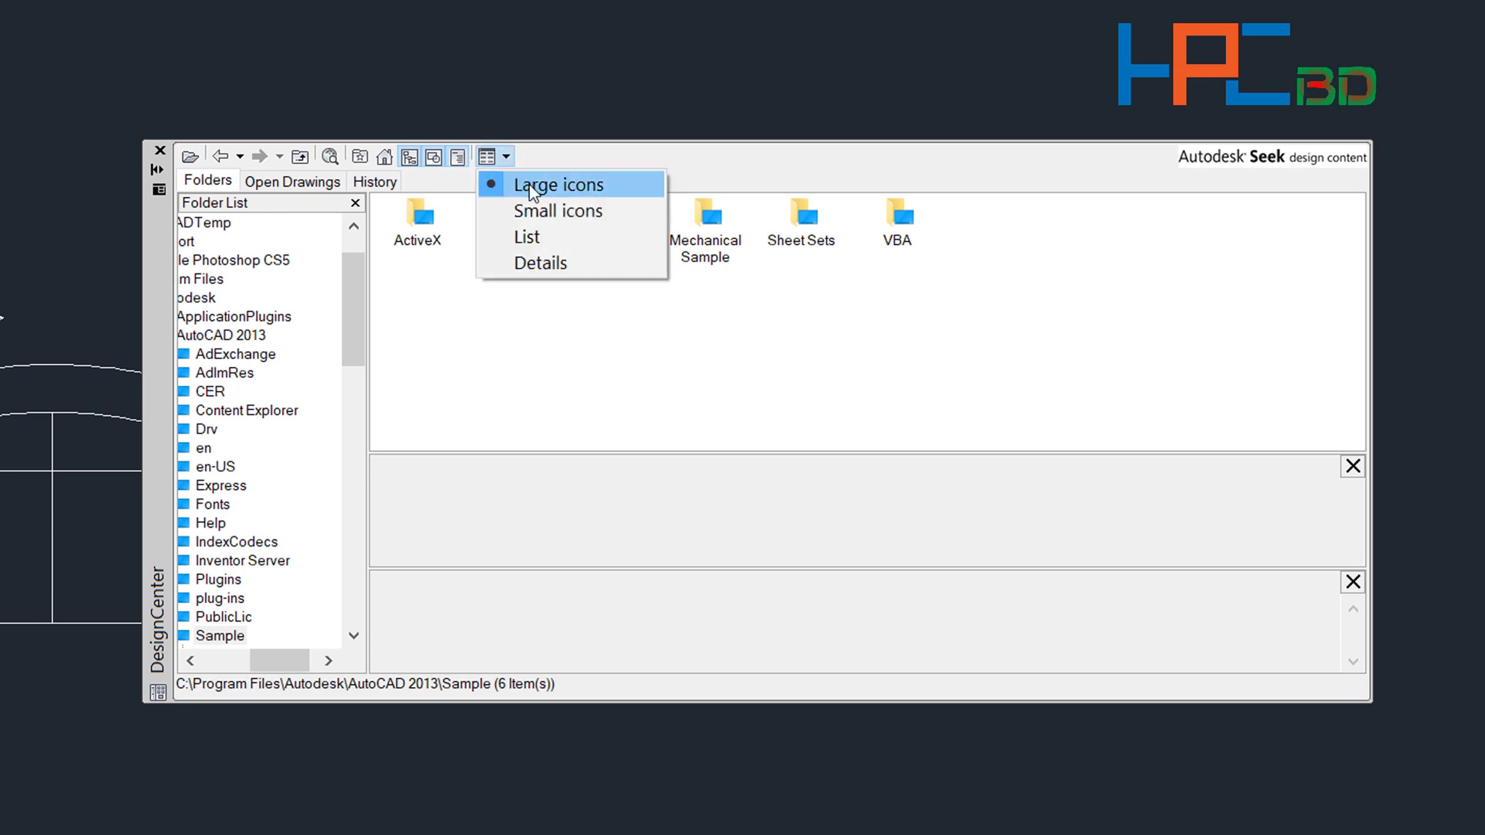
pyautogui.click(535, 212)
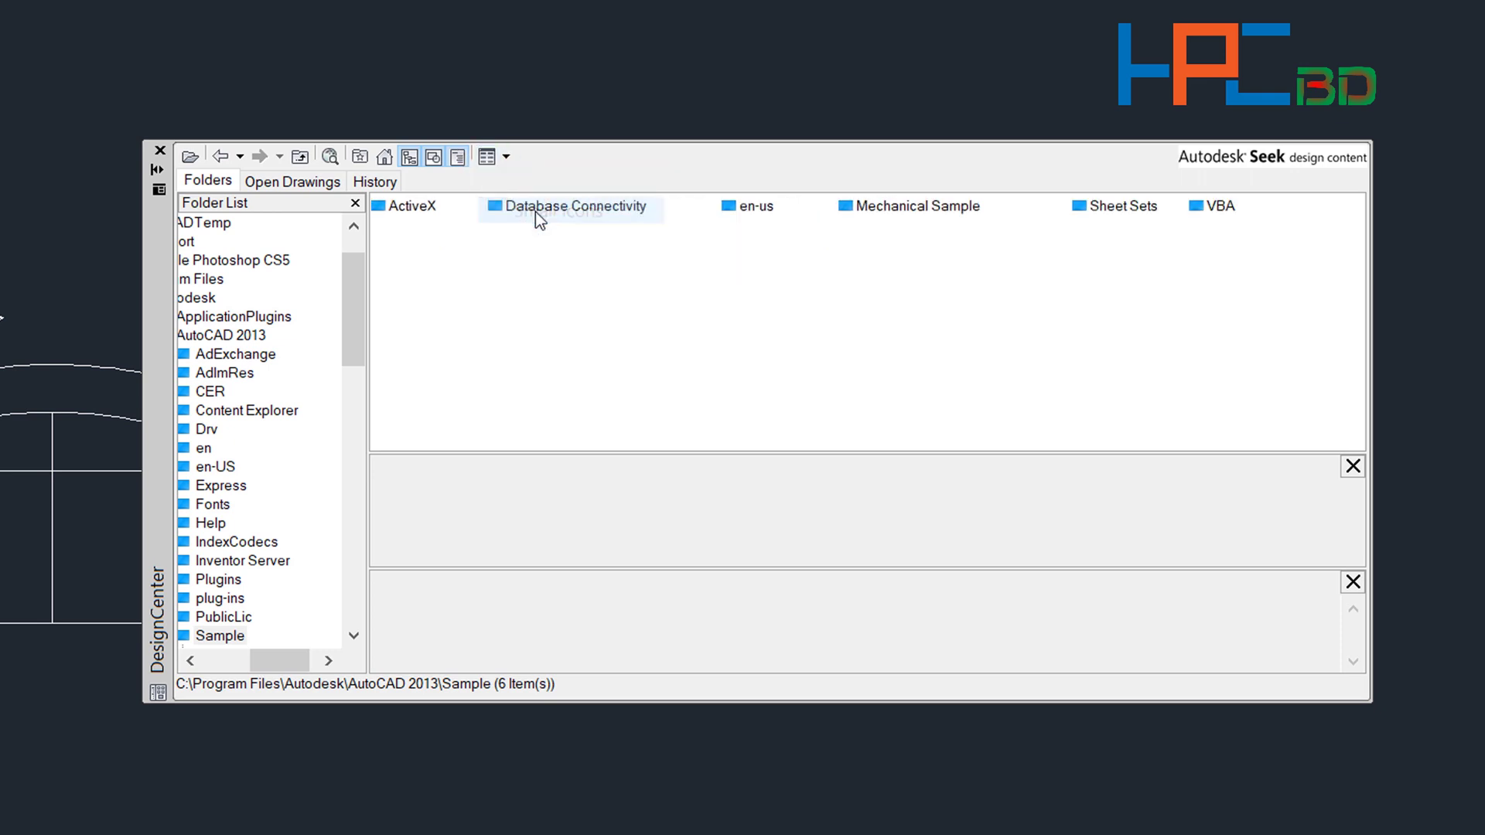
pyautogui.click(494, 163)
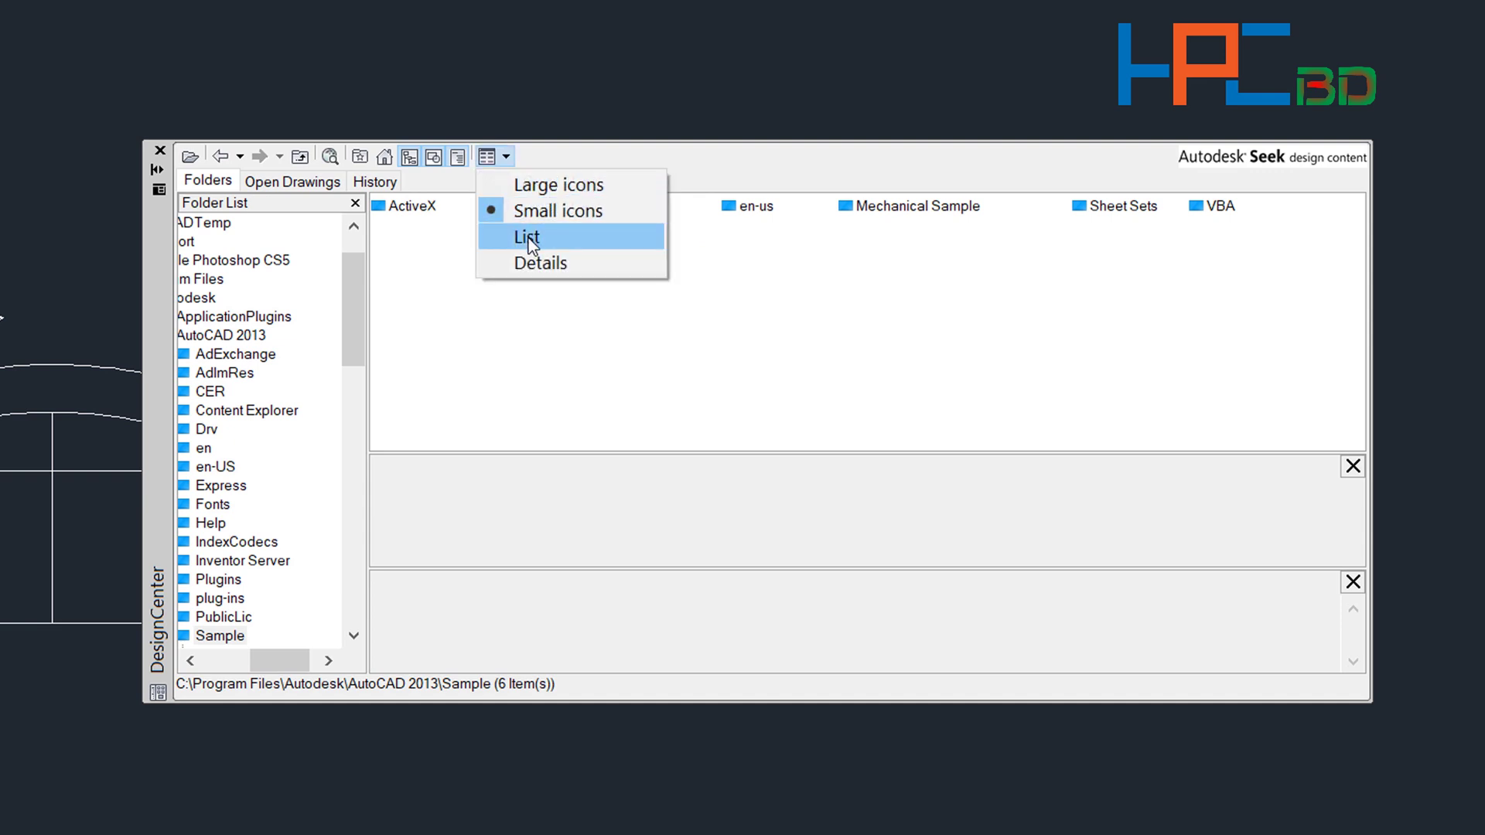
pyautogui.click(528, 237)
pyautogui.click(490, 157)
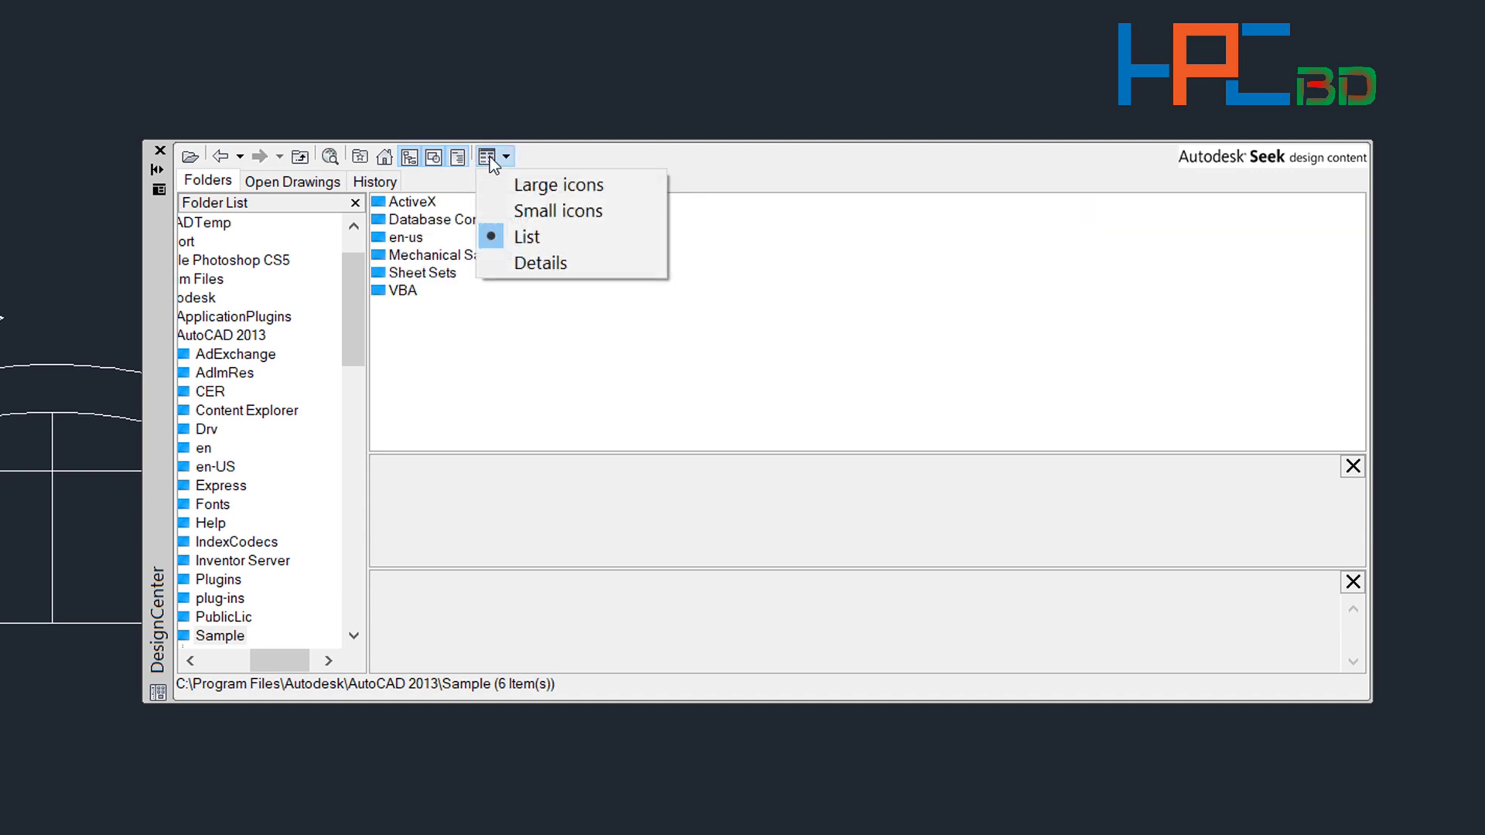
pyautogui.click(539, 263)
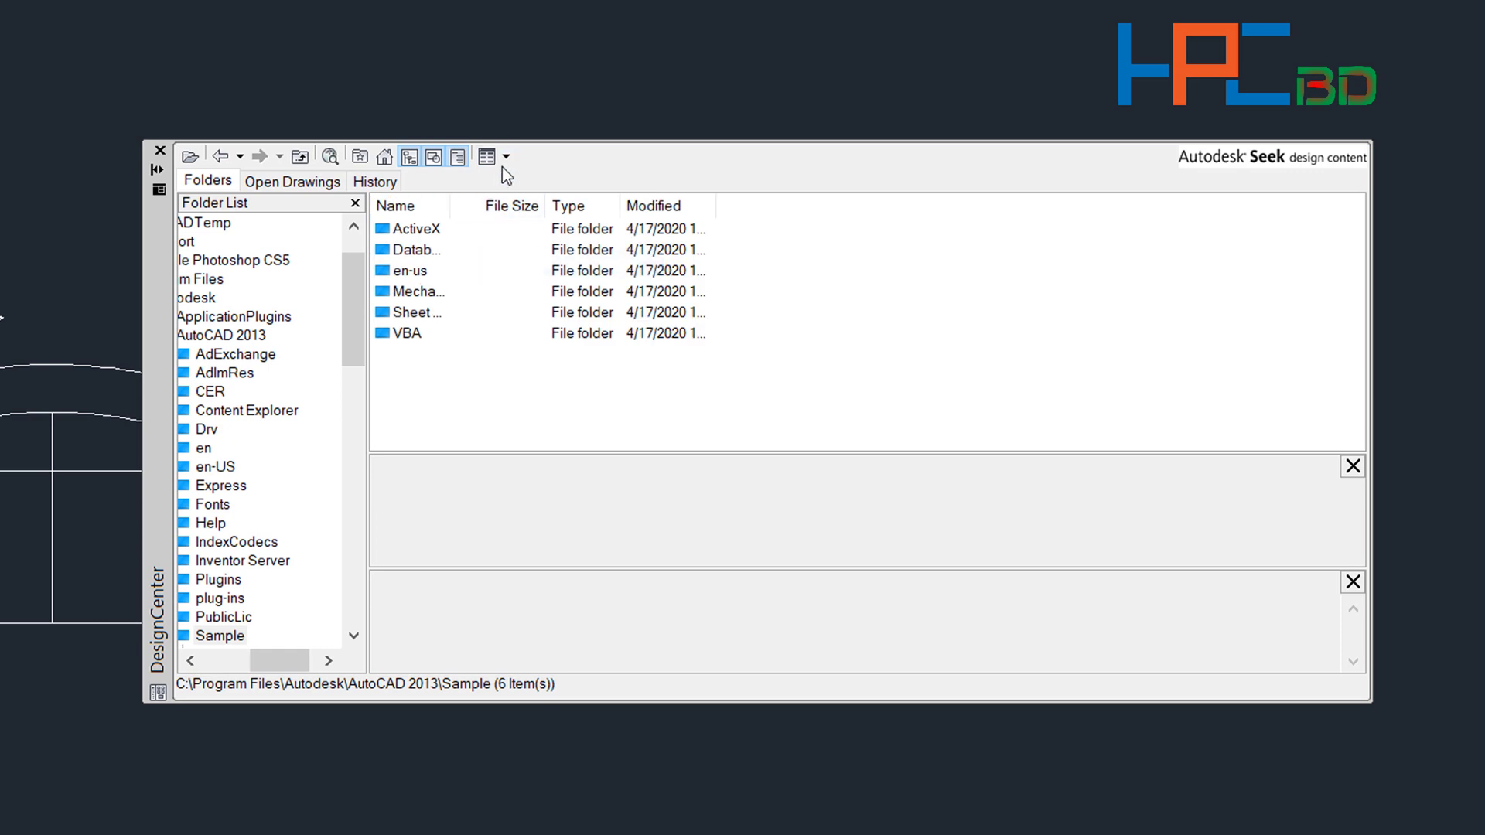
pyautogui.click(499, 161)
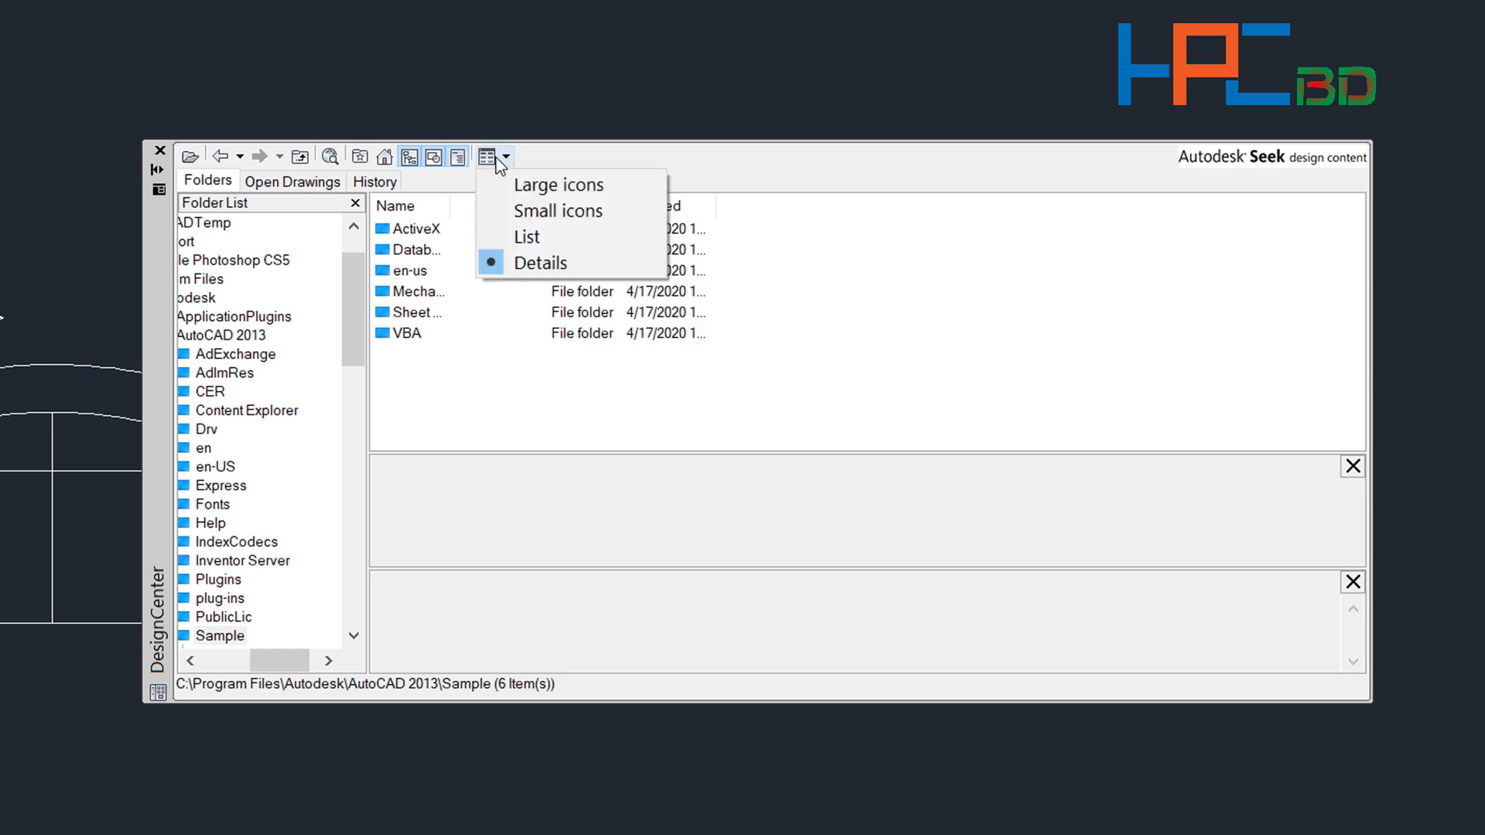
pyautogui.click(562, 186)
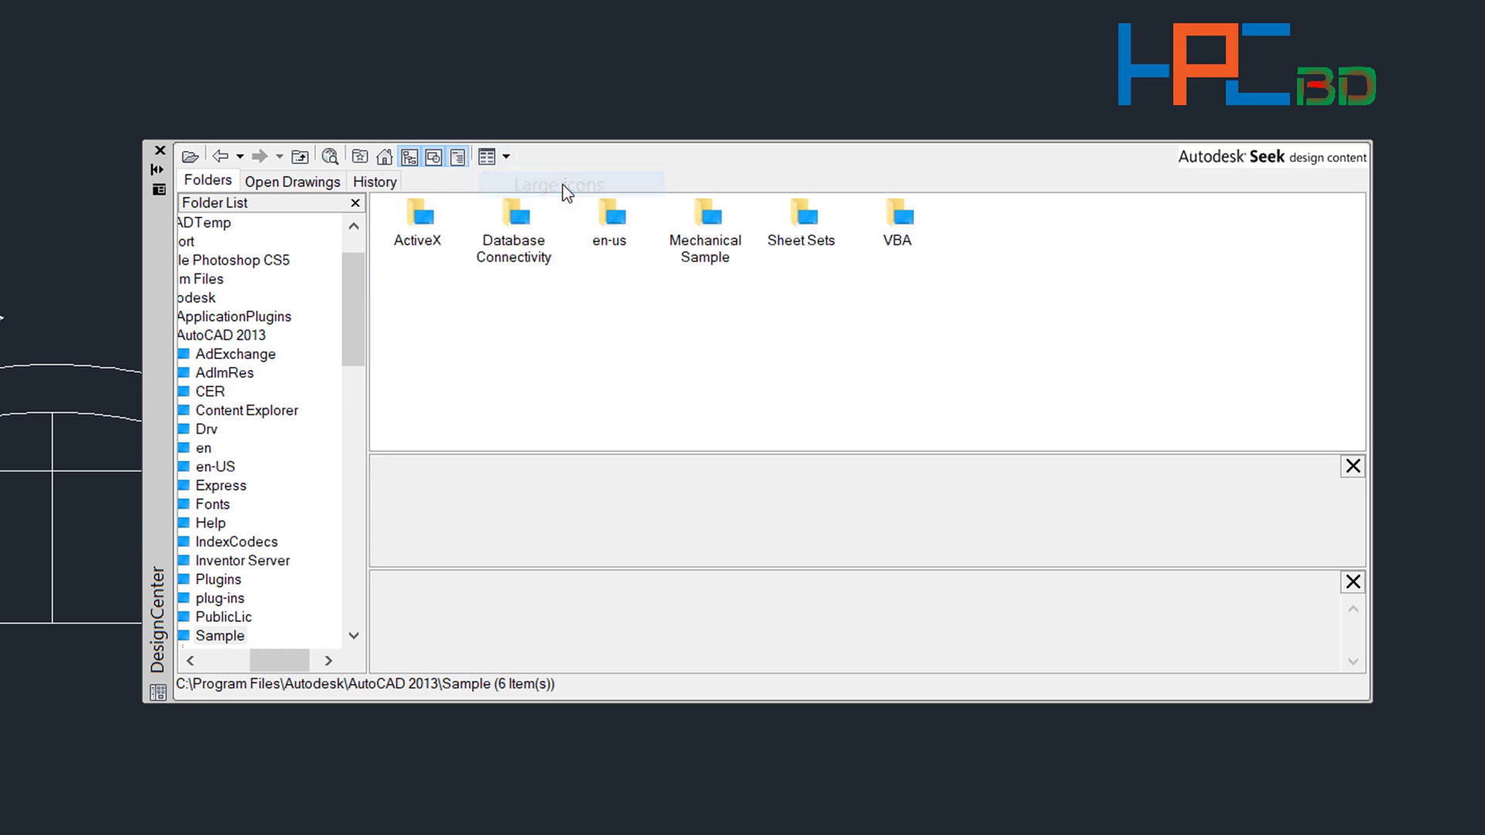